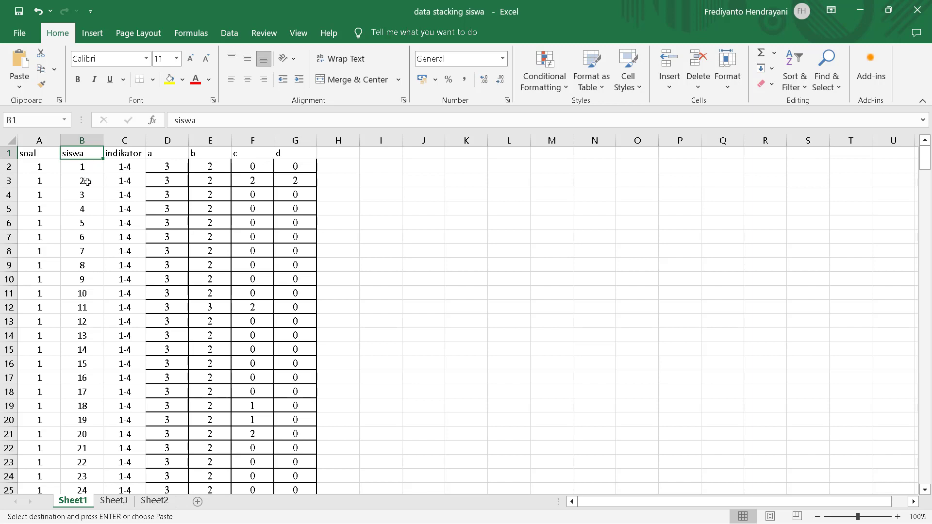
Step: Select students 1 to 33 in B2:B34 of the siswa column and compare them with the pretest score table in Word
{"action": "left_click", "coordinate": [86, 169]}
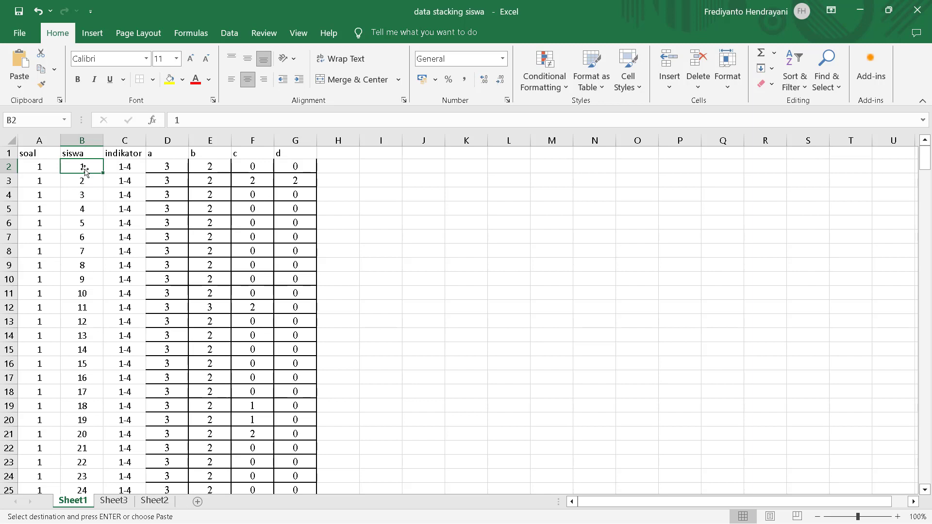
{"action": "left_click_drag", "start_coordinate": [90, 166], "coordinate": [79, 406]}
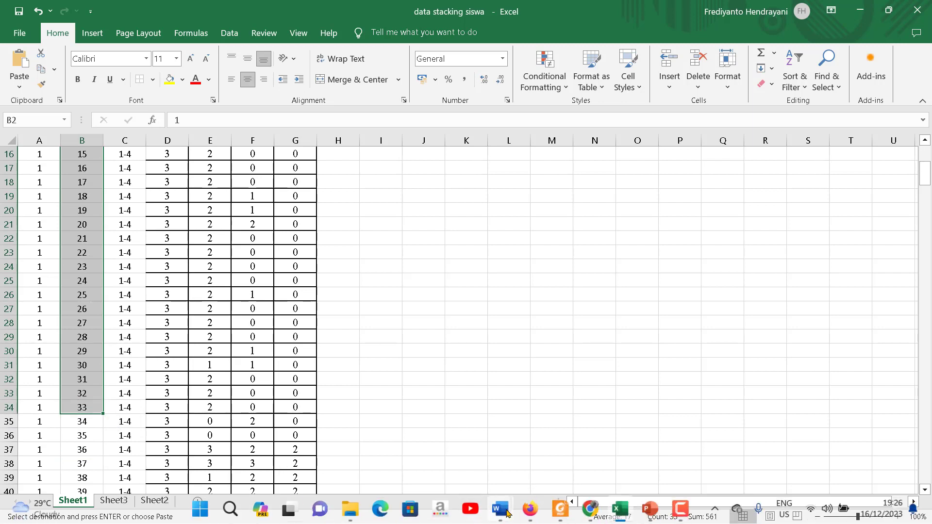
{"action": "left_click", "coordinate": [500, 509]}
{"action": "left_click", "coordinate": [462, 468]}
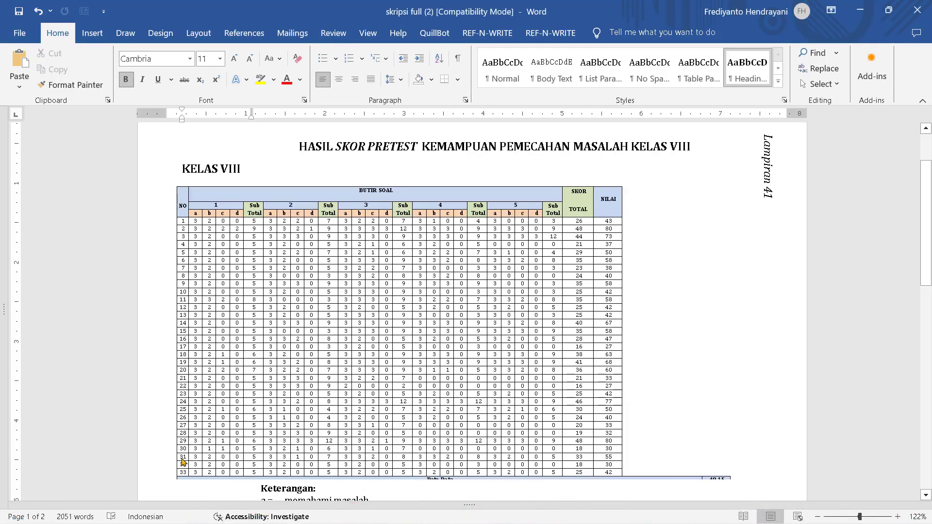
{"action": "left_click", "coordinate": [184, 473]}
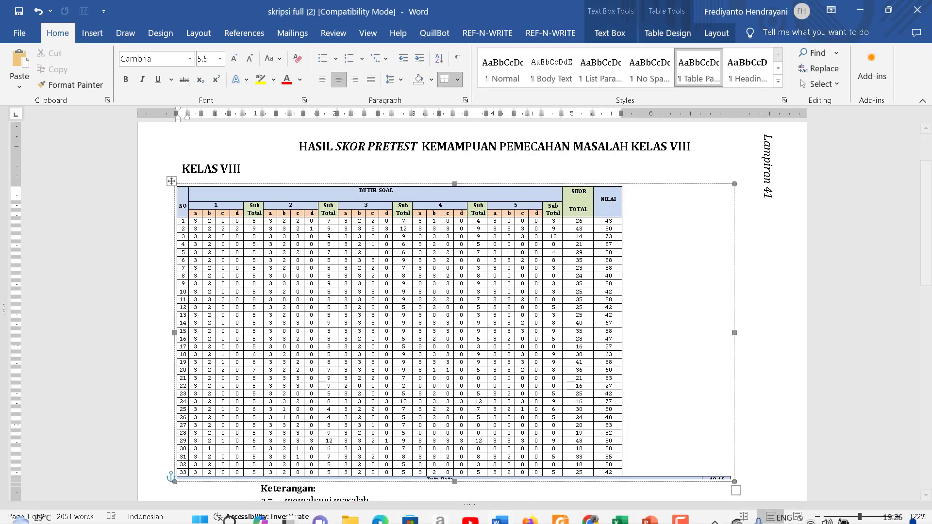
{"action": "left_click", "coordinate": [625, 507]}
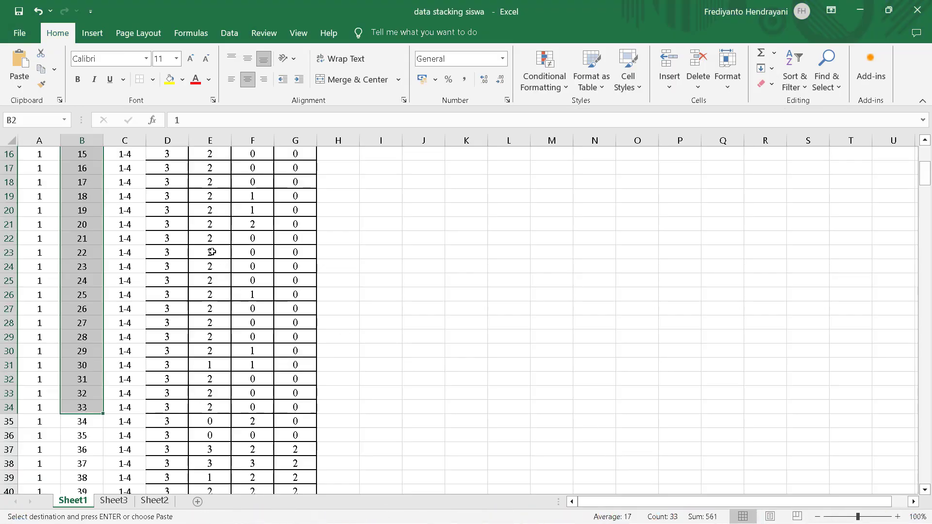
Step: Examine the stacked student numbering in column B and select the soal 1 entries in A2:A67
{"action": "scroll", "coordinate": [361, 274], "scroll_direction": "up", "scroll_amount": 5}
{"action": "scroll", "coordinate": [259, 264], "scroll_direction": "down", "scroll_amount": 2}
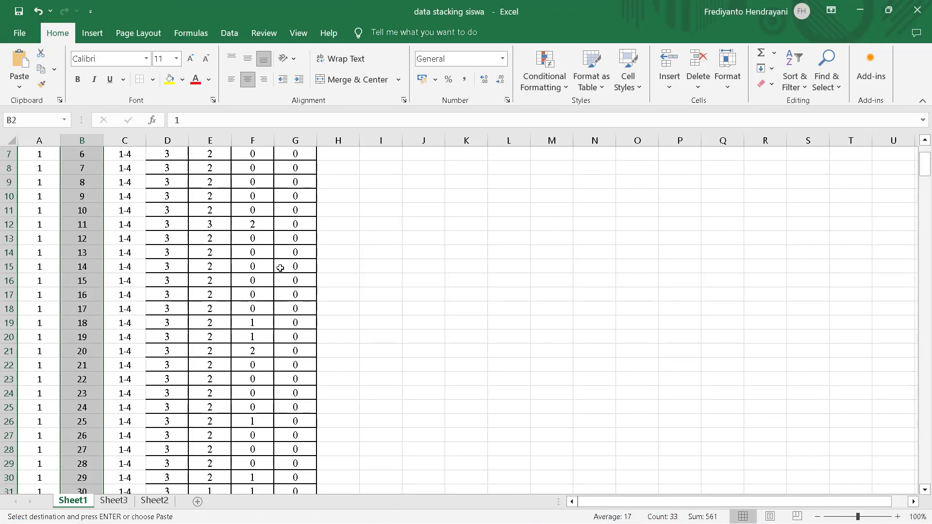
{"action": "scroll", "coordinate": [261, 265], "scroll_direction": "up", "scroll_amount": 2}
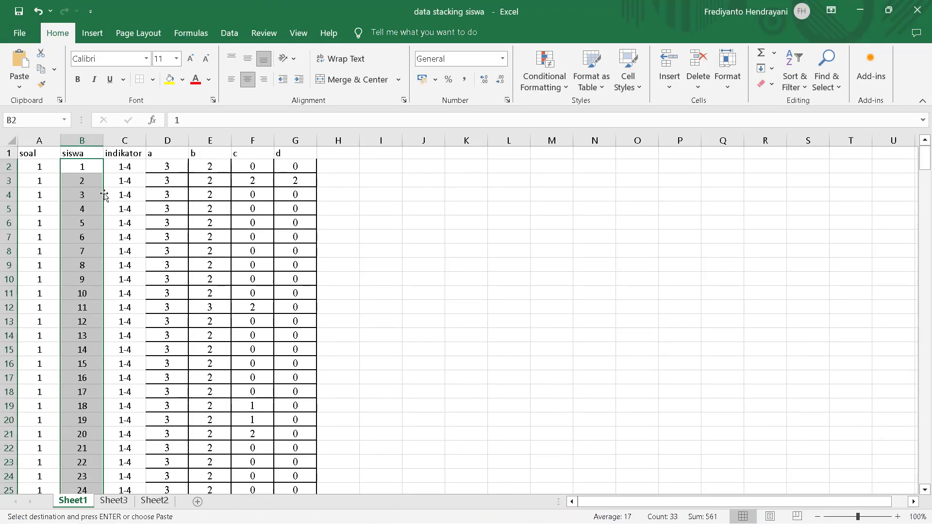
{"action": "scroll", "coordinate": [106, 194], "scroll_direction": "down", "scroll_amount": 2}
{"action": "scroll", "coordinate": [117, 210], "scroll_direction": "up", "scroll_amount": 2}
{"action": "scroll", "coordinate": [170, 197], "scroll_direction": "down", "scroll_amount": 3}
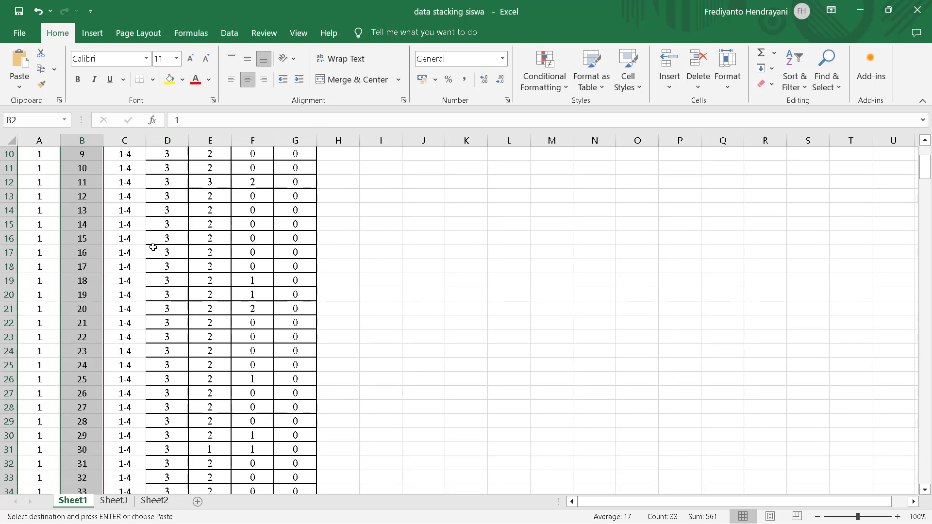
{"action": "scroll", "coordinate": [148, 253], "scroll_direction": "down", "scroll_amount": 3}
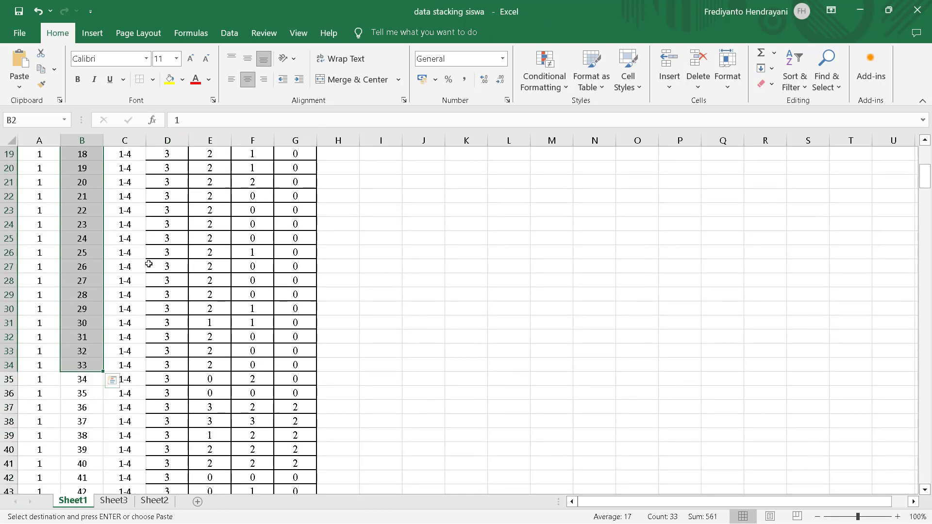
{"action": "scroll", "coordinate": [148, 264], "scroll_direction": "up", "scroll_amount": 6}
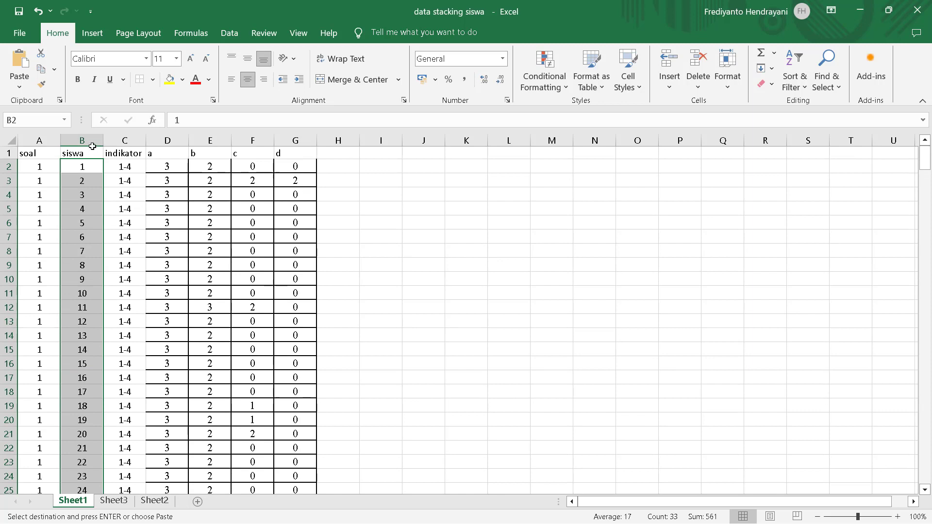
{"action": "scroll", "coordinate": [112, 248], "scroll_direction": "down", "scroll_amount": 4}
{"action": "scroll", "coordinate": [92, 277], "scroll_direction": "up", "scroll_amount": 4}
{"action": "left_click", "coordinate": [425, 208]}
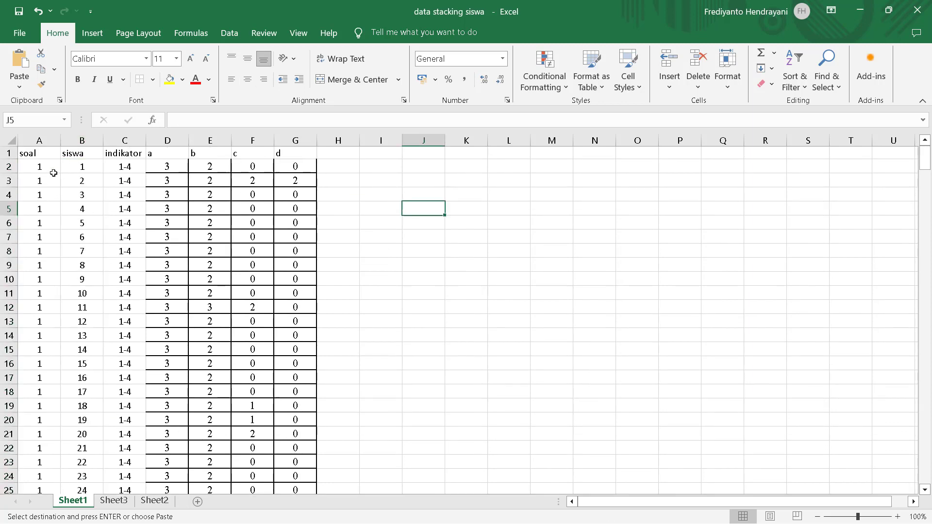
{"action": "left_click_drag", "start_coordinate": [33, 164], "coordinate": [43, 338]}
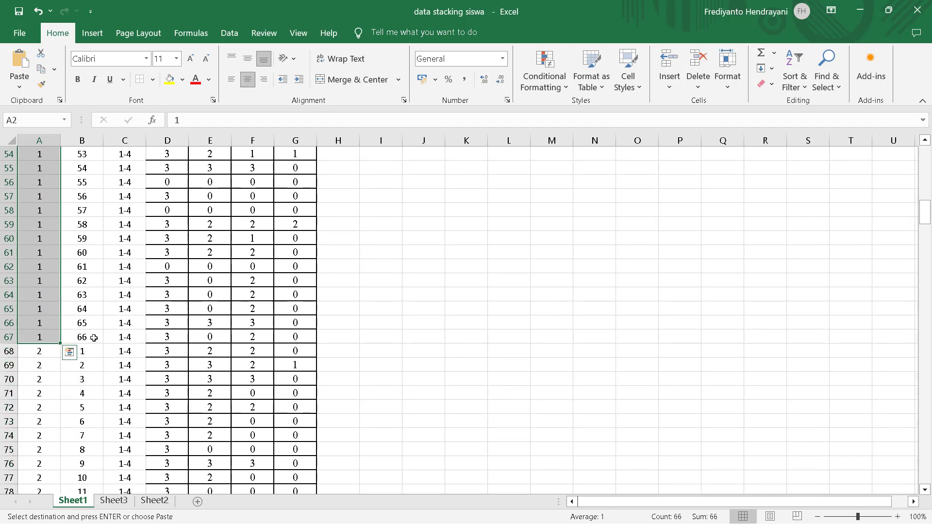
{"action": "double_click", "coordinate": [77, 338]}
{"action": "scroll", "coordinate": [292, 281], "scroll_direction": "up", "scroll_amount": 18}
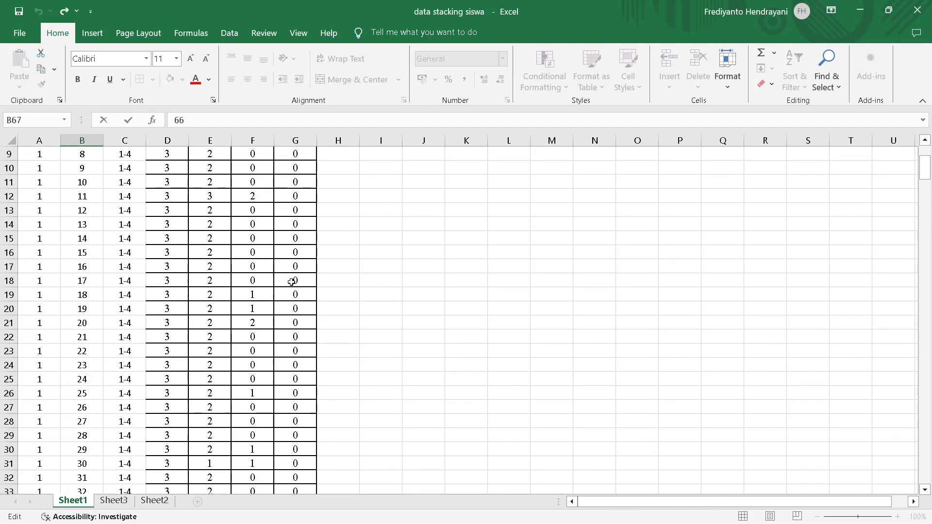
{"action": "left_click_drag", "start_coordinate": [83, 167], "coordinate": [91, 443]}
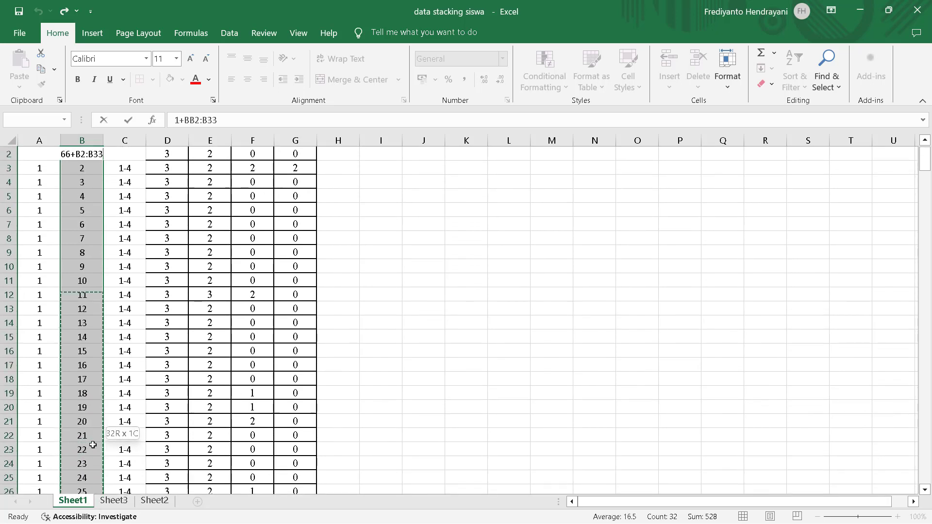
{"action": "scroll", "coordinate": [438, 252], "scroll_direction": "up", "scroll_amount": 1}
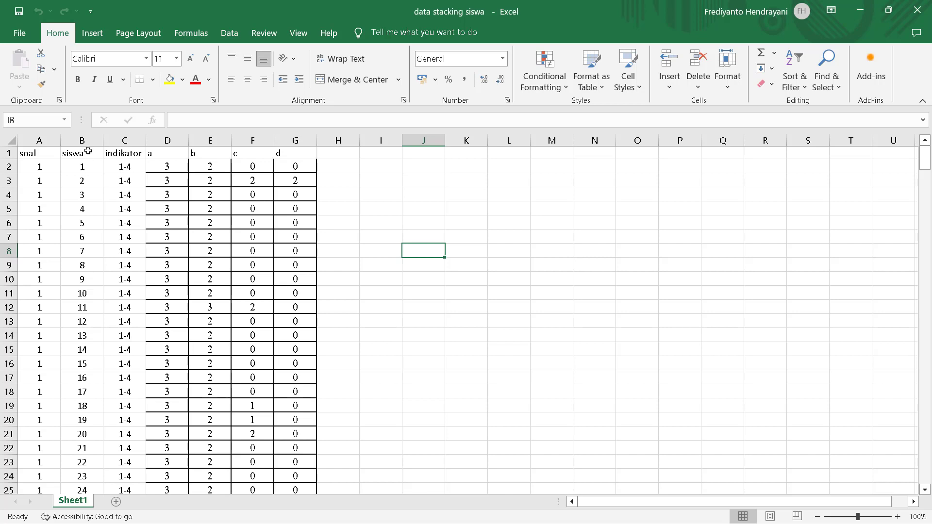
Step: Select the siswa entries 1 to 33 in B2:B34 and examine how numbering continues through student 66 into soal 2
{"action": "left_click", "coordinate": [88, 151]}
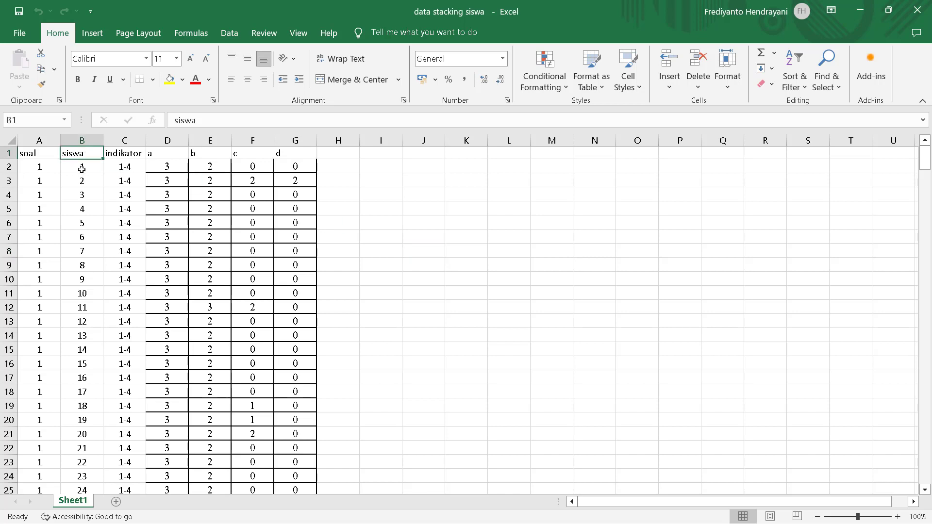
{"action": "left_click", "coordinate": [81, 169]}
{"action": "left_click_drag", "start_coordinate": [86, 166], "coordinate": [87, 475]}
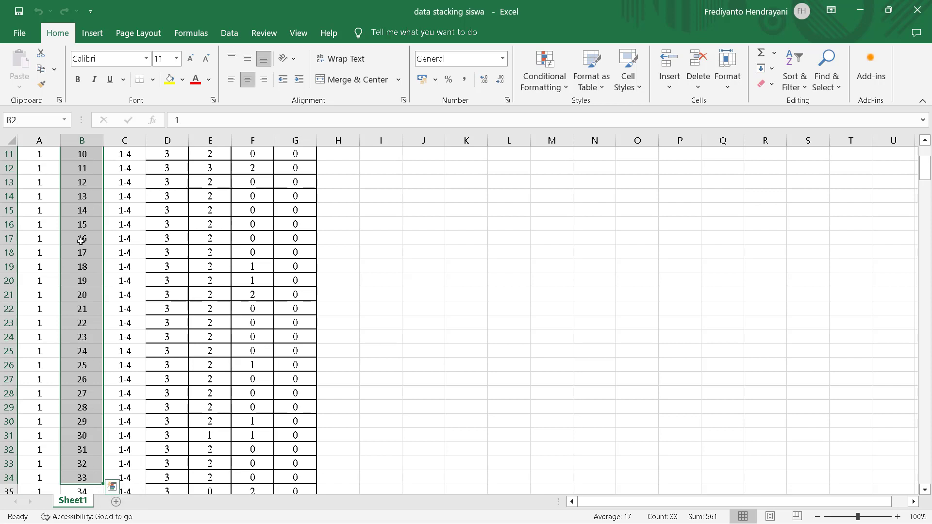
{"action": "scroll", "coordinate": [81, 240], "scroll_direction": "down", "scroll_amount": 8}
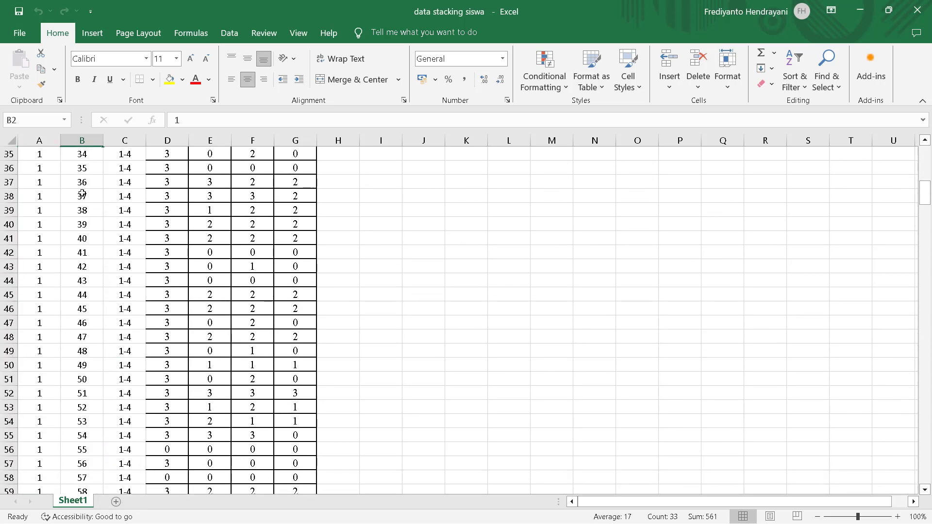
{"action": "scroll", "coordinate": [83, 194], "scroll_direction": "up", "scroll_amount": 1}
{"action": "scroll", "coordinate": [94, 319], "scroll_direction": "down", "scroll_amount": 7}
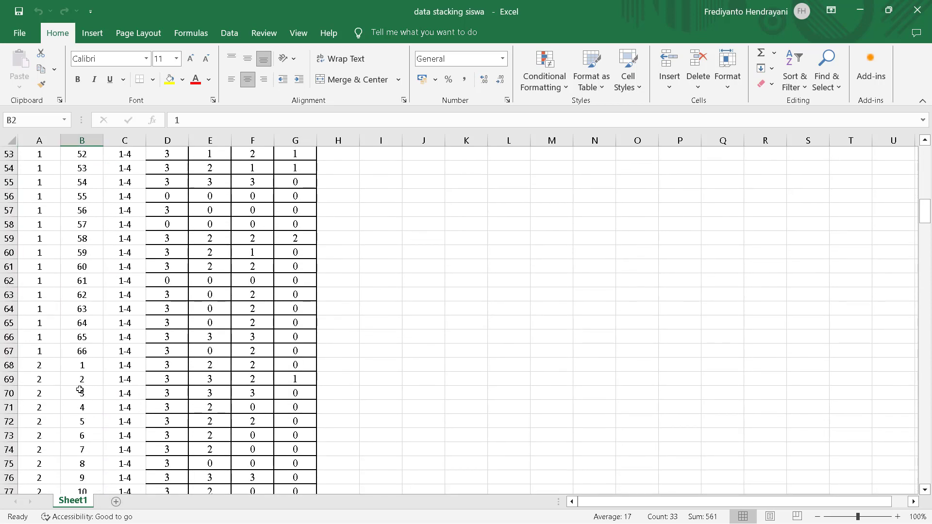
{"action": "scroll", "coordinate": [146, 266], "scroll_direction": "up", "scroll_amount": 8}
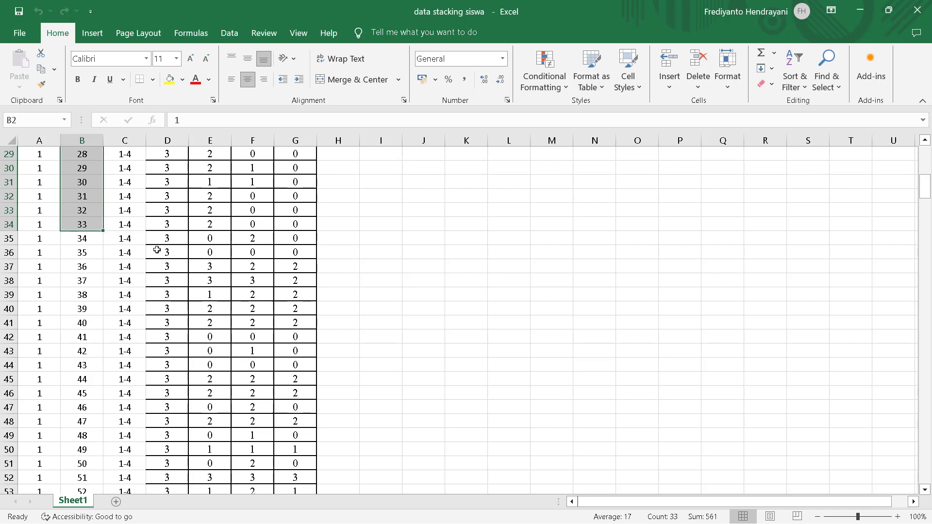
{"action": "scroll", "coordinate": [145, 250], "scroll_direction": "up", "scroll_amount": 4}
{"action": "scroll", "coordinate": [153, 252], "scroll_direction": "up", "scroll_amount": 4}
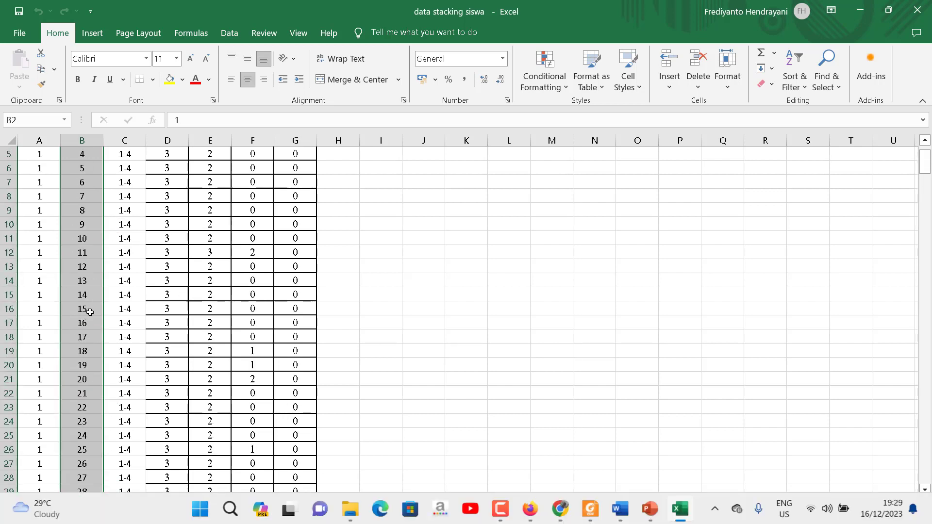
Step: Select the siswa blocks for students 1 to 33 in B2:B34 and students 34 to 66 in B35:B67 in turn
{"action": "scroll", "coordinate": [111, 323], "scroll_direction": "down", "scroll_amount": 6}
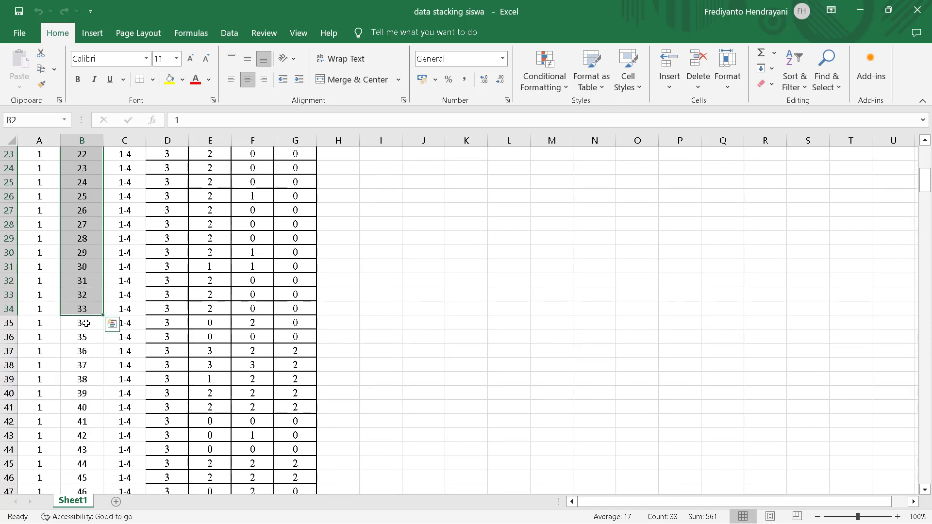
{"action": "left_click", "coordinate": [86, 323]}
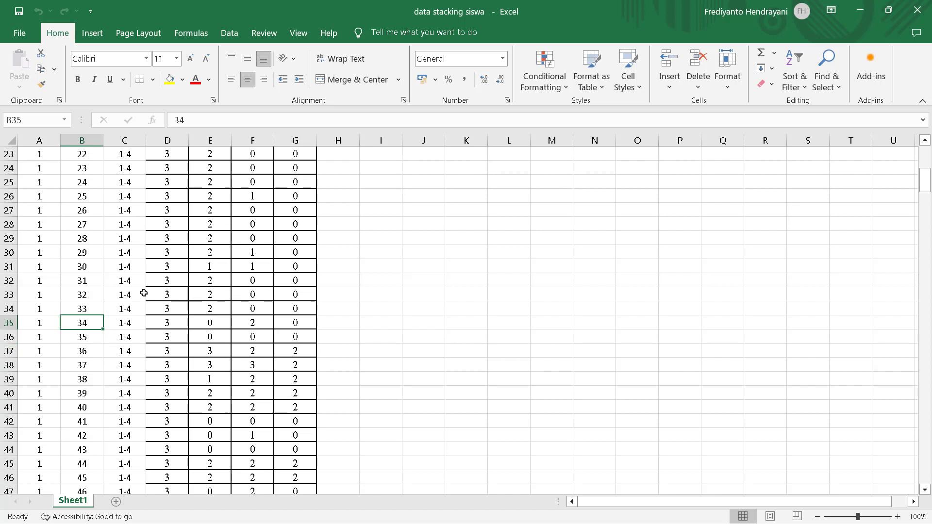
{"action": "scroll", "coordinate": [144, 293], "scroll_direction": "up", "scroll_amount": 7}
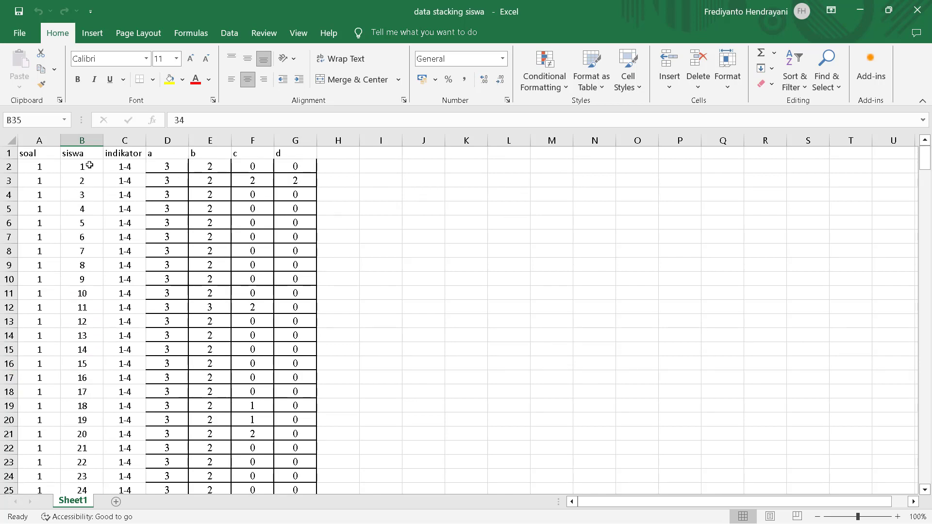
{"action": "left_click_drag", "start_coordinate": [76, 168], "coordinate": [88, 435]}
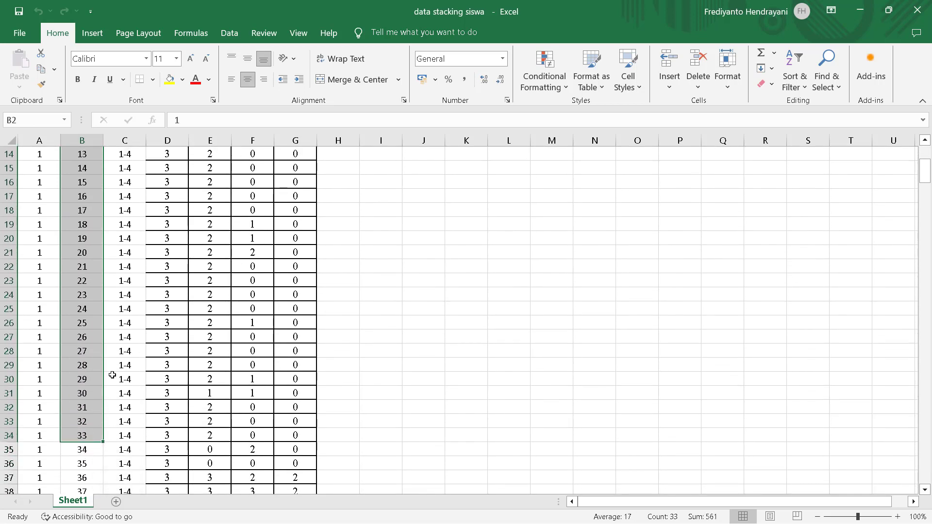
{"action": "scroll", "coordinate": [183, 333], "scroll_direction": "down", "scroll_amount": 3}
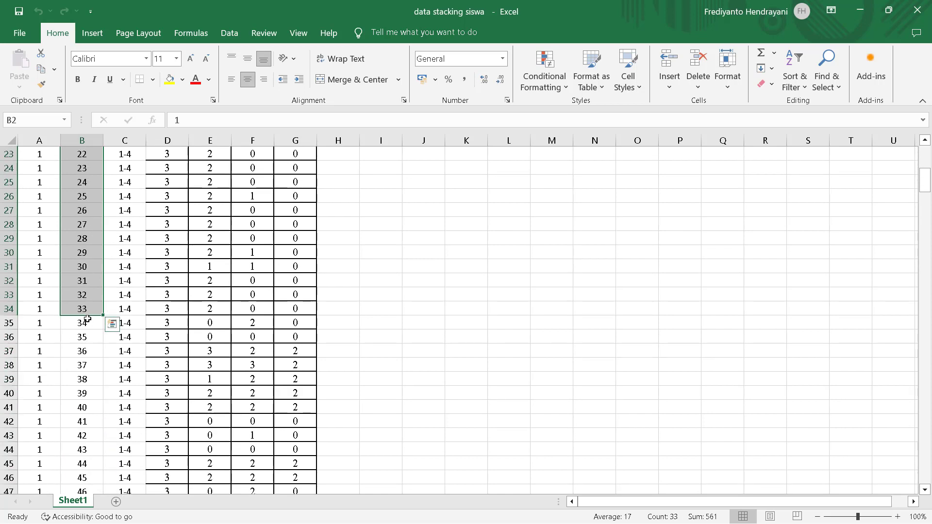
{"action": "mouse_move", "coordinate": [87, 322]}
{"action": "left_mouse_down"}
{"action": "mouse_move", "coordinate": [83, 509]}
{"action": "mouse_move", "coordinate": [75, 460]}
{"action": "mouse_move", "coordinate": [93, 322]}
{"action": "mouse_move", "coordinate": [93, 337]}
{"action": "left_mouse_up"}
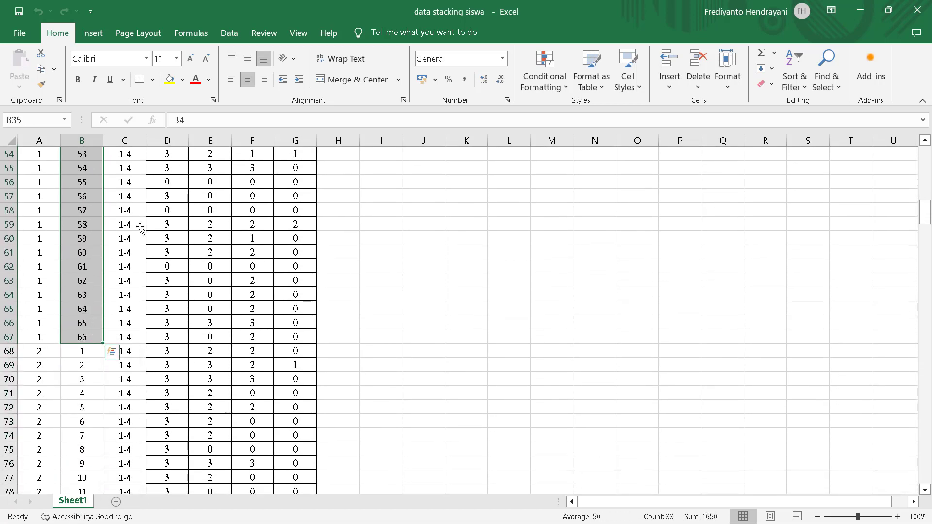
{"action": "left_click", "coordinate": [407, 249]}
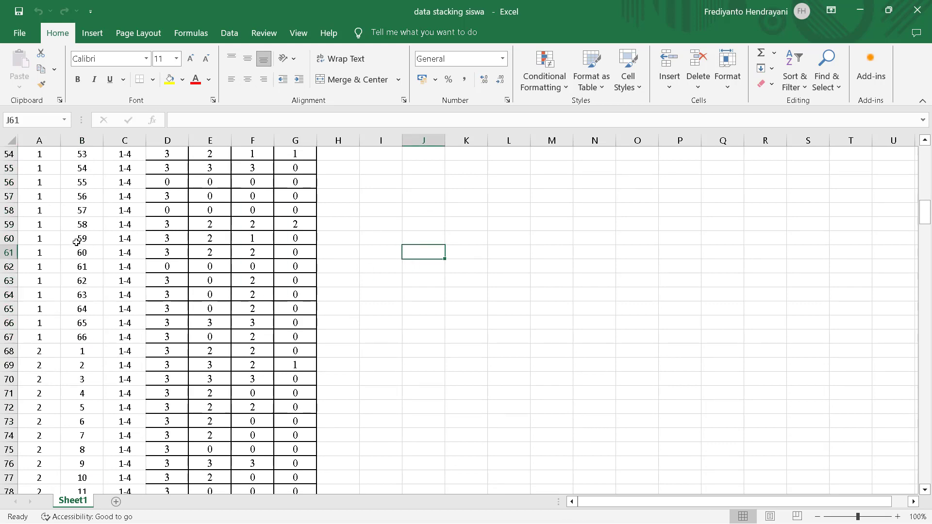
Step: Look through the stacked rows for soal 2 and soal 3, and return to the header row
{"action": "scroll", "coordinate": [108, 281], "scroll_direction": "down", "scroll_amount": 3}
{"action": "scroll", "coordinate": [110, 282], "scroll_direction": "down", "scroll_amount": 17}
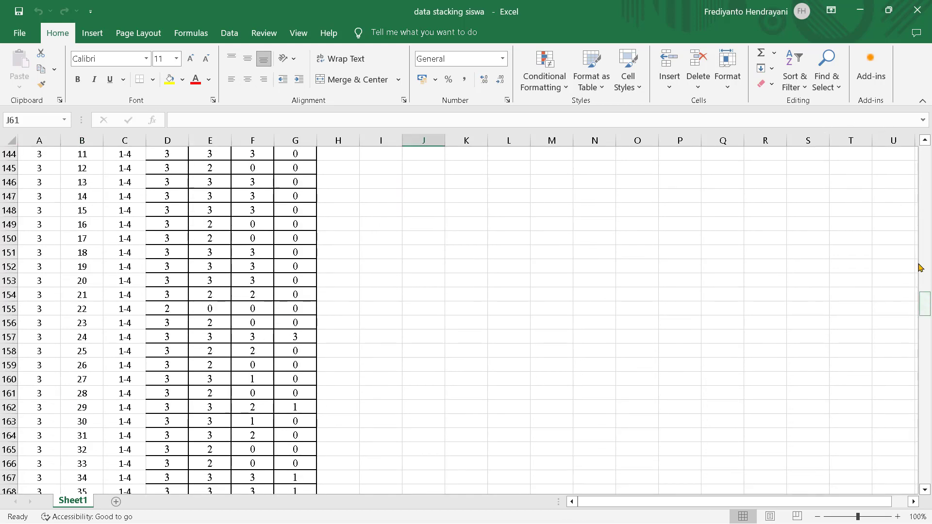
{"action": "left_click_drag", "start_coordinate": [925, 294], "coordinate": [225, 197]}
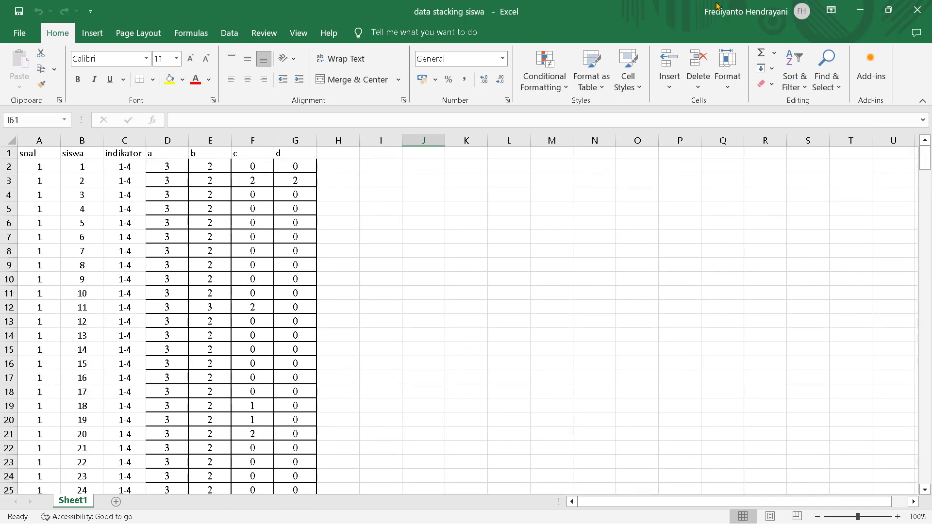
Step: Minimize the workbook and folder, view the desktop text file racking stacking siswa maximized in Notepad, and minimize it
{"action": "left_click", "coordinate": [861, 11]}
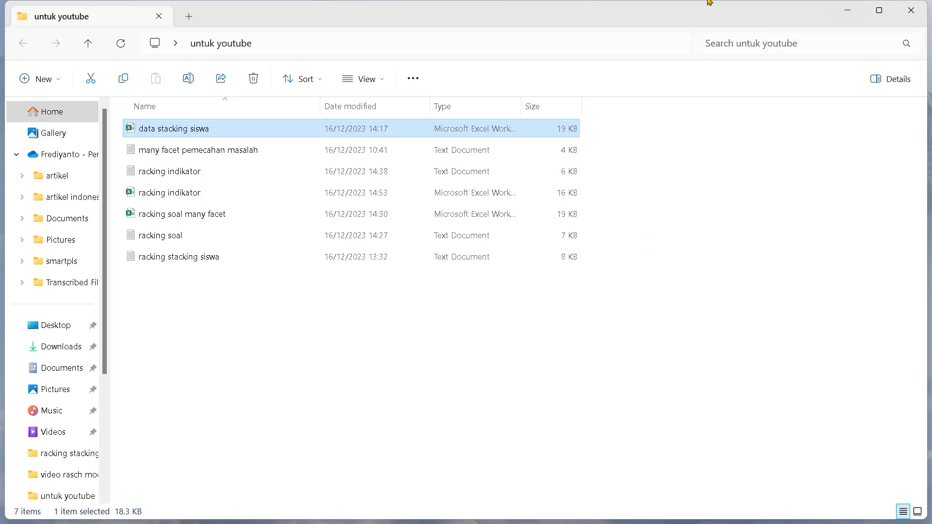
{"action": "left_click", "coordinate": [848, 10]}
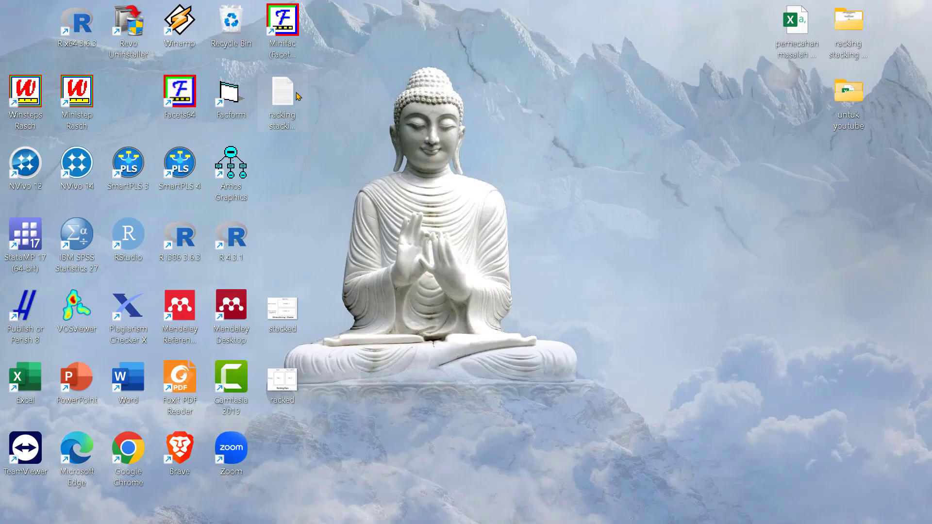
{"action": "double_click", "coordinate": [287, 97]}
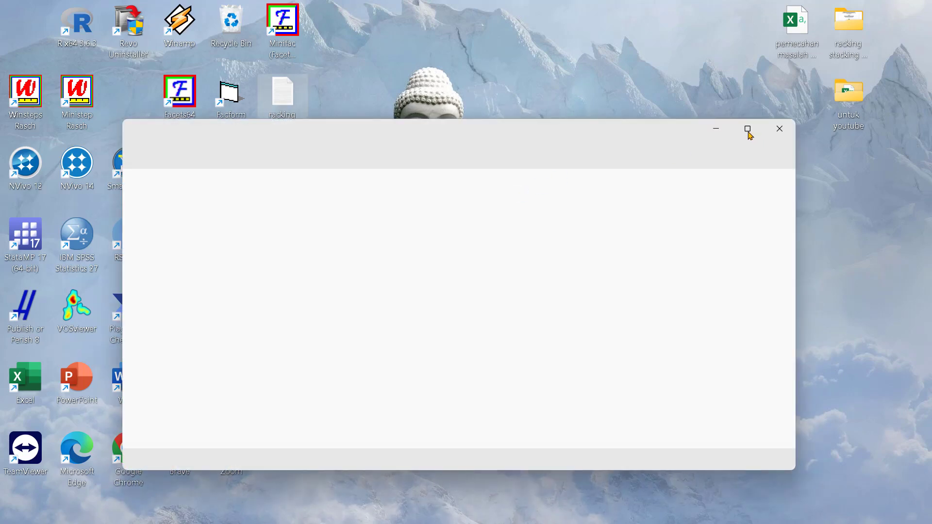
{"action": "left_click", "coordinate": [747, 130]}
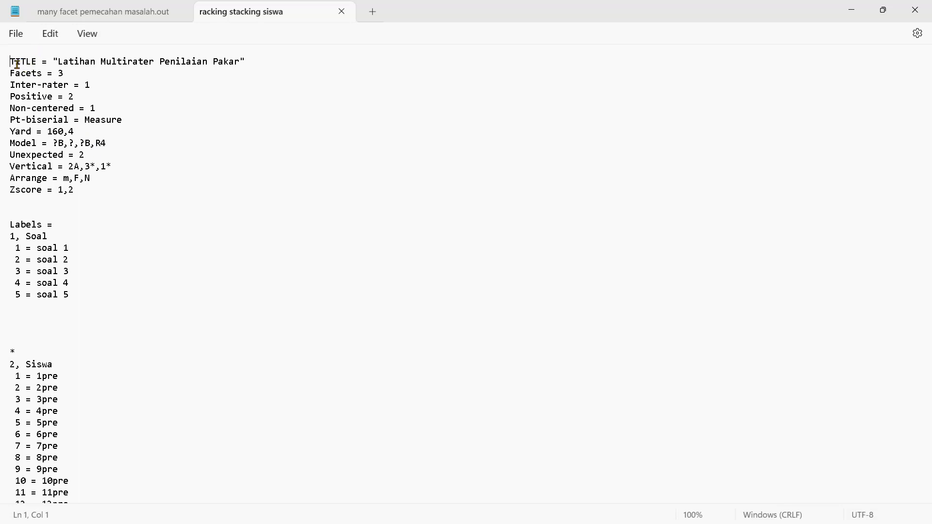
{"action": "left_click", "coordinate": [847, 11]}
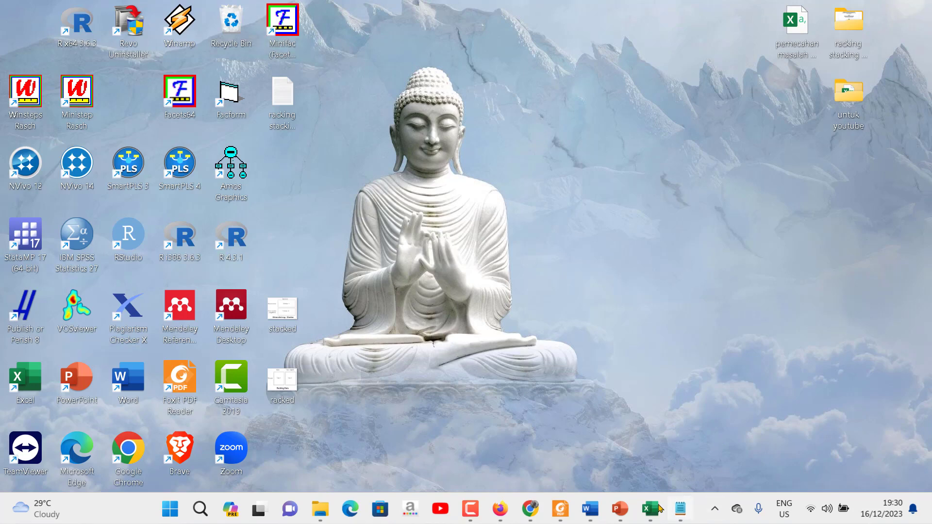
Step: Switch to the racking stacking siswa file in Notepad and highlight the specification lines from TITLE to Zscore, ending at the Facets line
{"action": "left_click", "coordinate": [681, 508]}
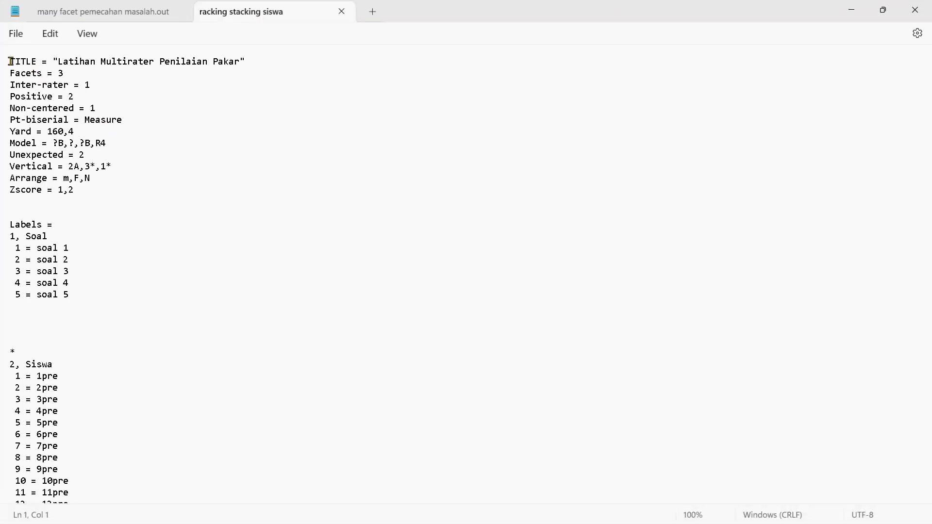
{"action": "left_click_drag", "start_coordinate": [11, 62], "coordinate": [89, 186]}
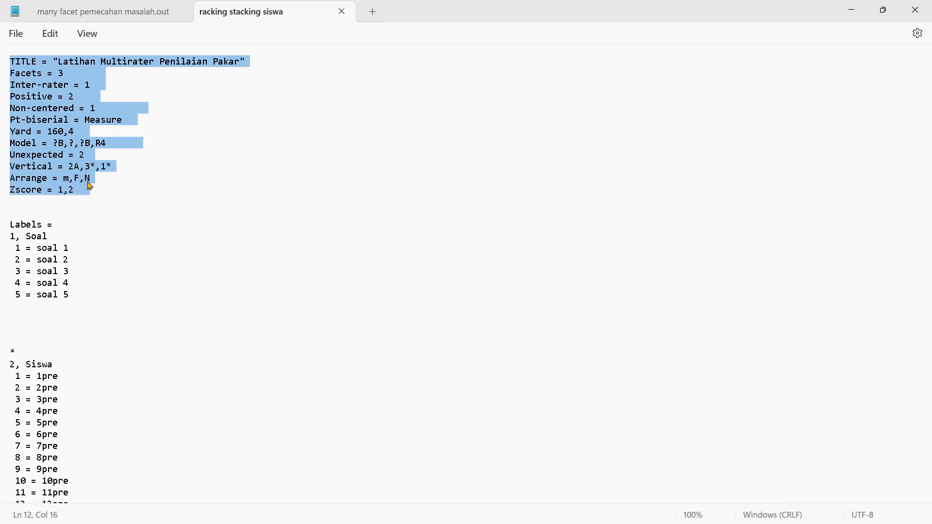
{"action": "left_click", "coordinate": [92, 75]}
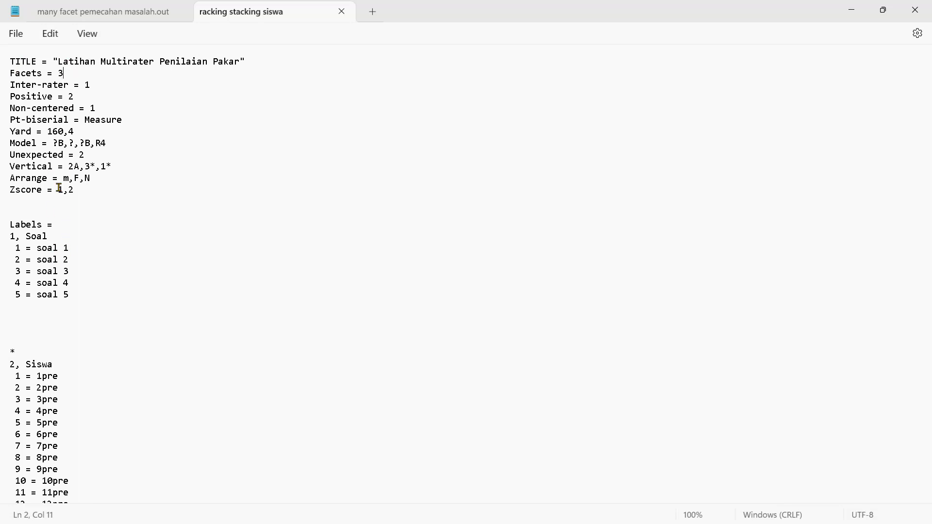
Step: Look through the Siswa labels, the Indikator labels and the Data rows of the file, and return to the TITLE line
{"action": "scroll", "coordinate": [55, 285], "scroll_direction": "down", "scroll_amount": 18}
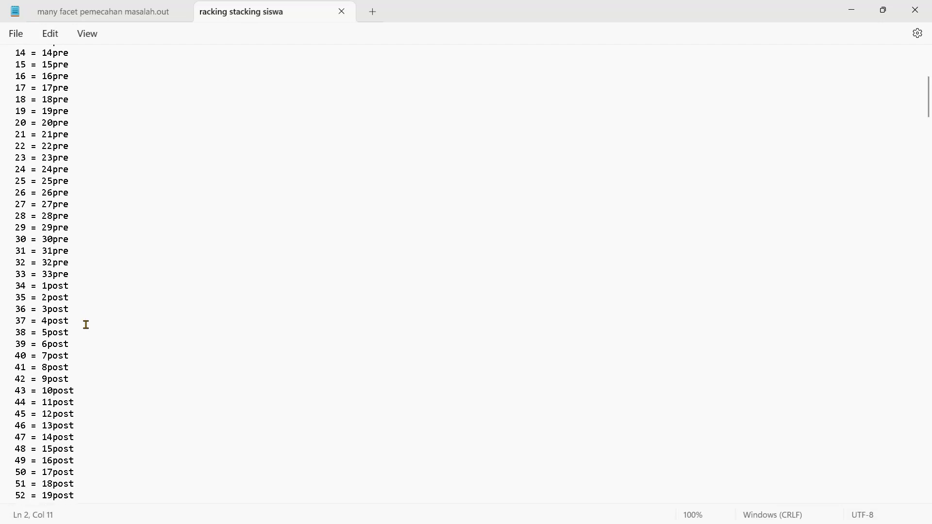
{"action": "scroll", "coordinate": [90, 335], "scroll_direction": "down", "scroll_amount": 20}
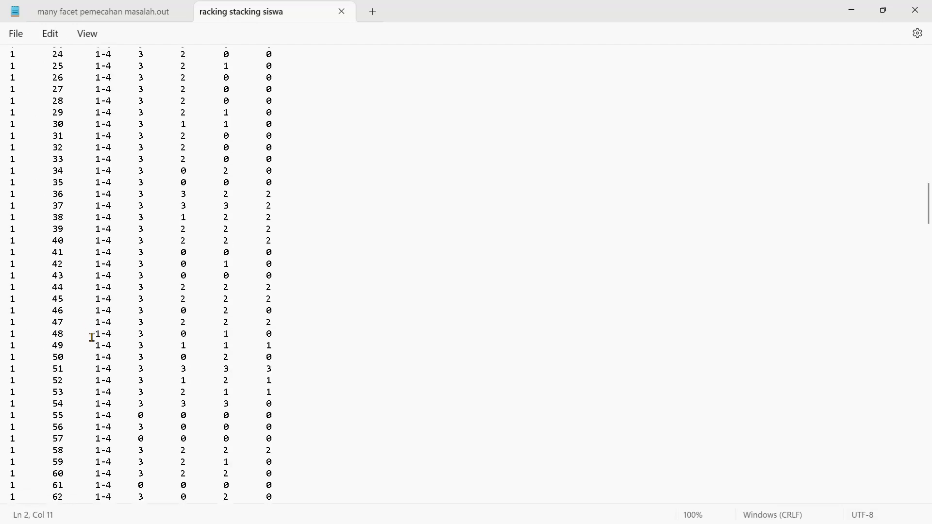
{"action": "scroll", "coordinate": [92, 336], "scroll_direction": "up", "scroll_amount": 20}
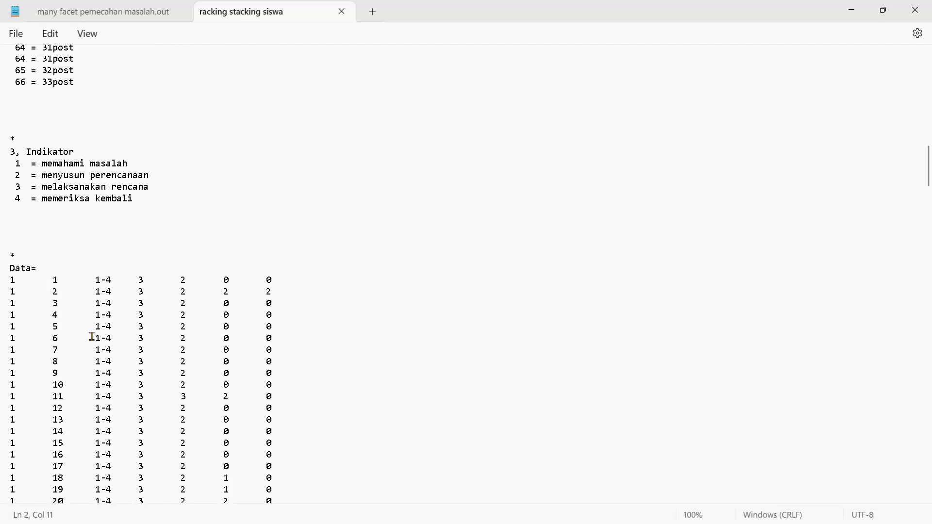
{"action": "scroll", "coordinate": [92, 335], "scroll_direction": "up", "scroll_amount": 3}
{"action": "scroll", "coordinate": [92, 335], "scroll_direction": "down", "scroll_amount": 11}
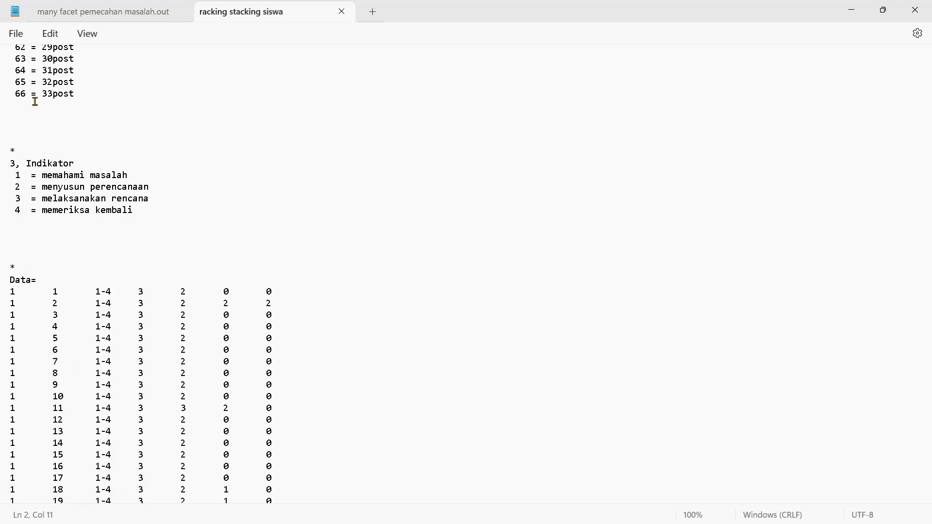
{"action": "scroll", "coordinate": [194, 155], "scroll_direction": "up", "scroll_amount": 20}
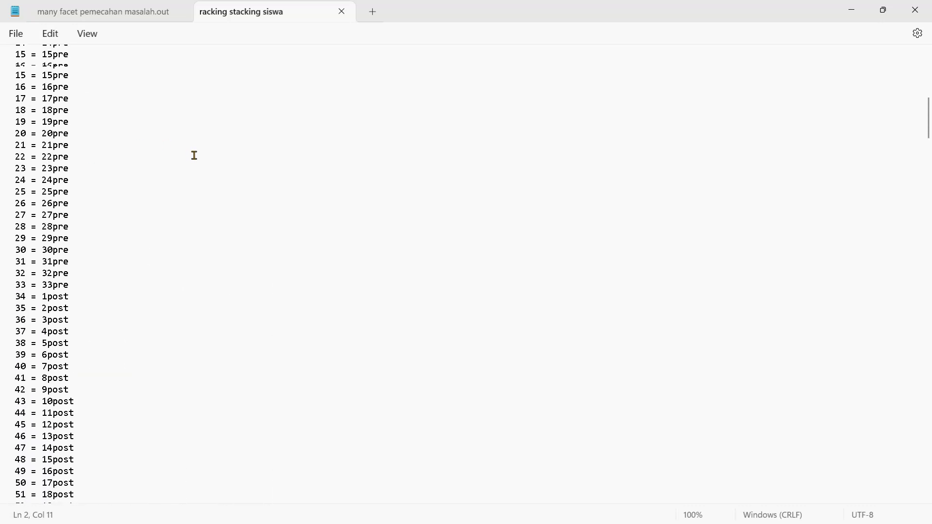
{"action": "scroll", "coordinate": [195, 156], "scroll_direction": "up", "scroll_amount": 5}
{"action": "scroll", "coordinate": [112, 236], "scroll_direction": "down", "scroll_amount": 6}
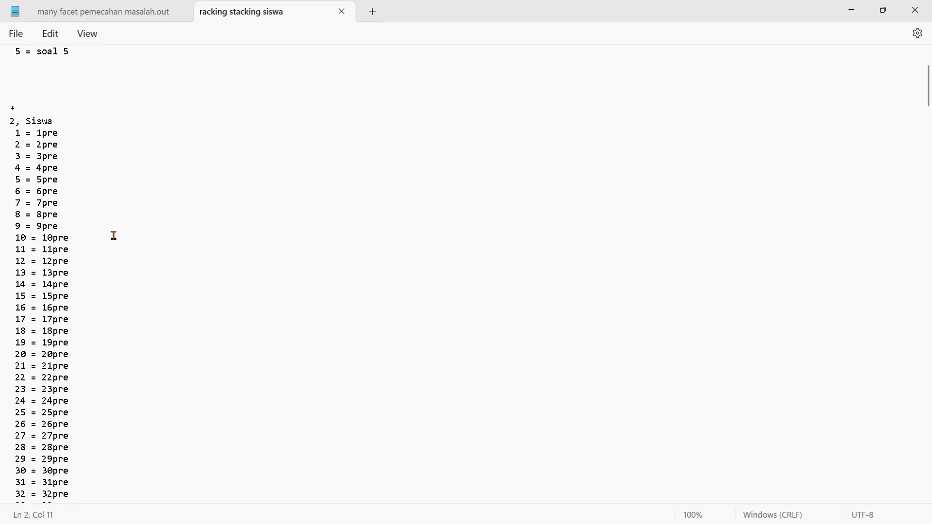
{"action": "scroll", "coordinate": [117, 243], "scroll_direction": "down", "scroll_amount": 20}
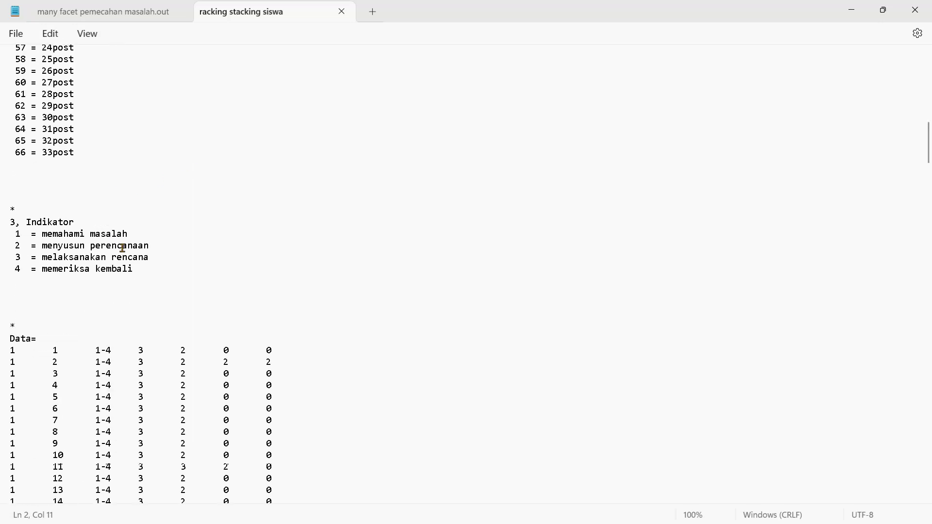
{"action": "scroll", "coordinate": [122, 248], "scroll_direction": "up", "scroll_amount": 20}
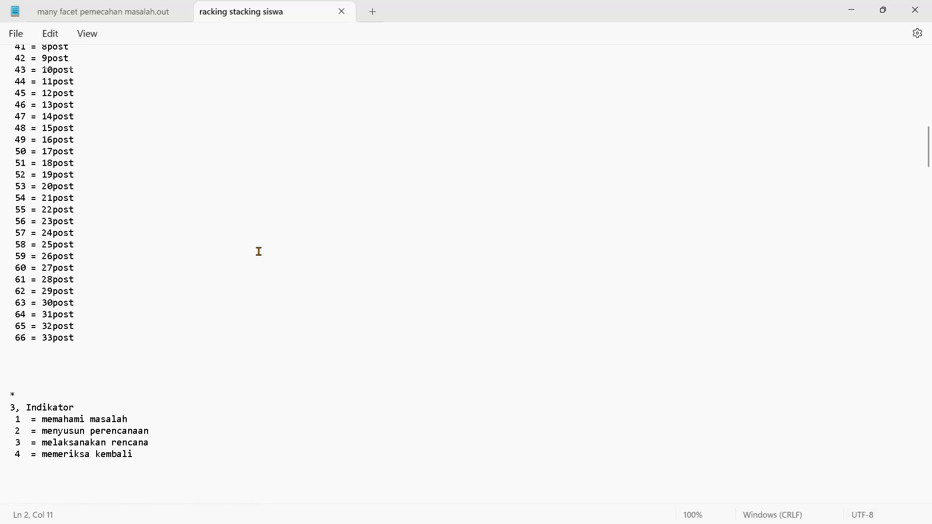
{"action": "scroll", "coordinate": [258, 250], "scroll_direction": "up", "scroll_amount": 13}
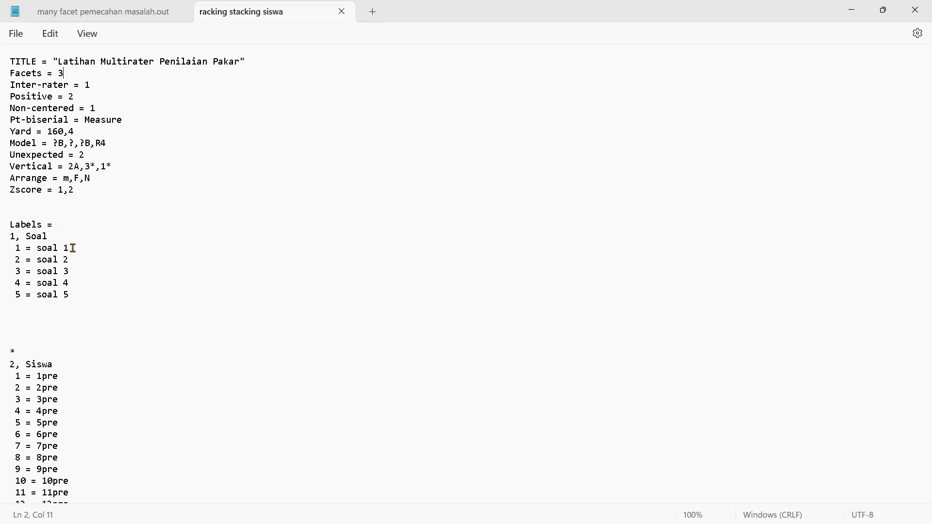
Step: Review the Soal labels and the Model line, and highlight the value 2A,3*,1* on the Vertical line
{"action": "scroll", "coordinate": [87, 254], "scroll_direction": "down", "scroll_amount": 12}
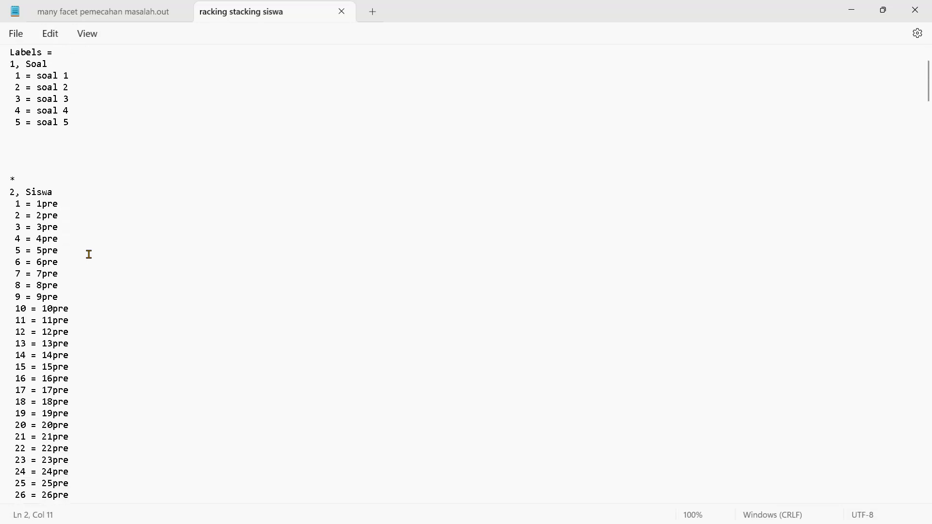
{"action": "scroll", "coordinate": [105, 300], "scroll_direction": "up", "scroll_amount": 12}
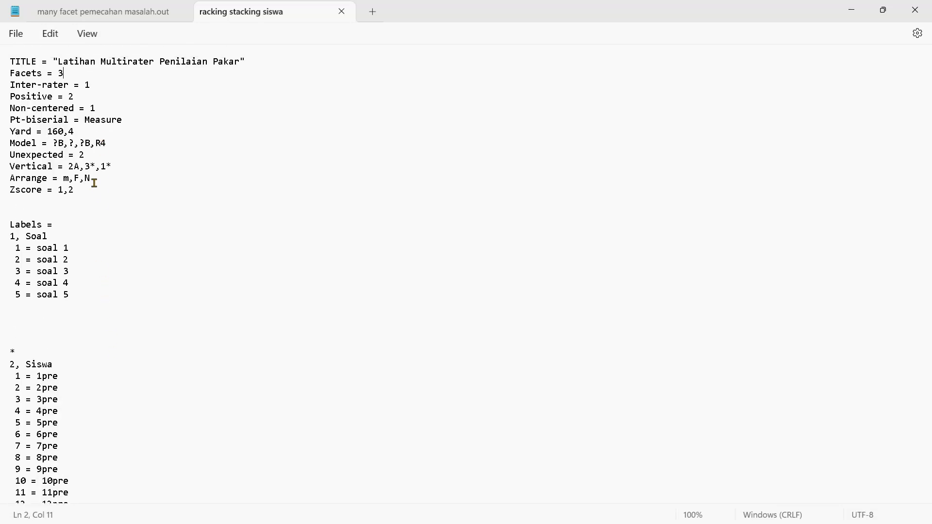
{"action": "left_click", "coordinate": [74, 144]}
{"action": "left_click_drag", "start_coordinate": [71, 167], "coordinate": [115, 167]}
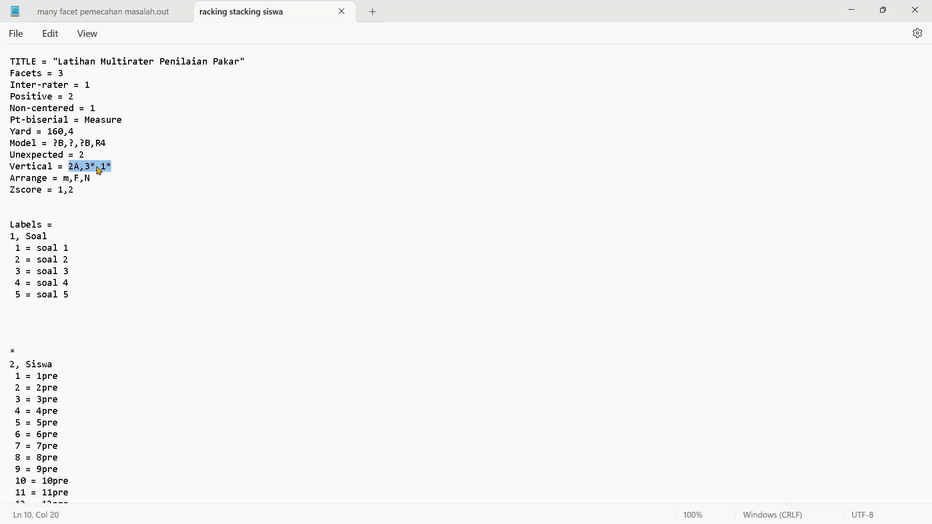
{"action": "left_click", "coordinate": [81, 168]}
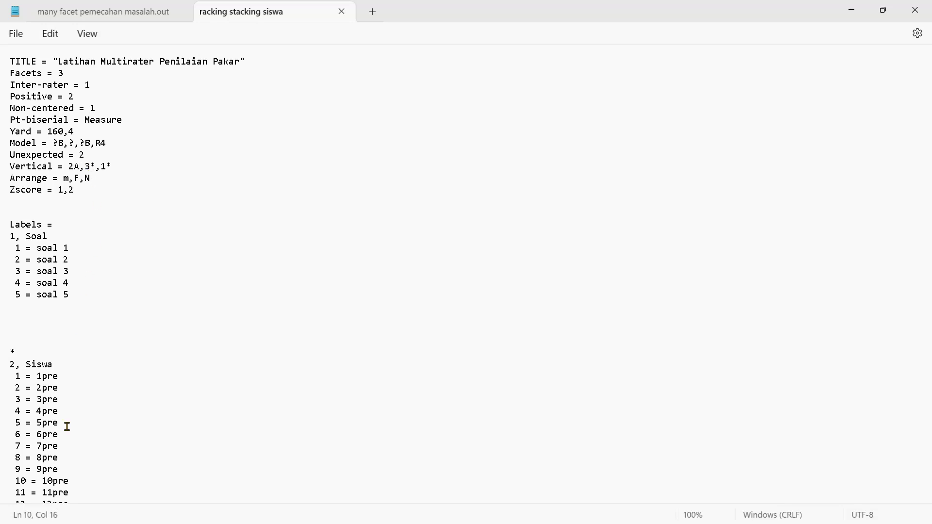
Step: Highlight the label 1pre of the first entry under 2, Siswa
{"action": "scroll", "coordinate": [133, 433], "scroll_direction": "down", "scroll_amount": 6}
{"action": "scroll", "coordinate": [131, 432], "scroll_direction": "up", "scroll_amount": 6}
{"action": "scroll", "coordinate": [101, 373], "scroll_direction": "down", "scroll_amount": 1}
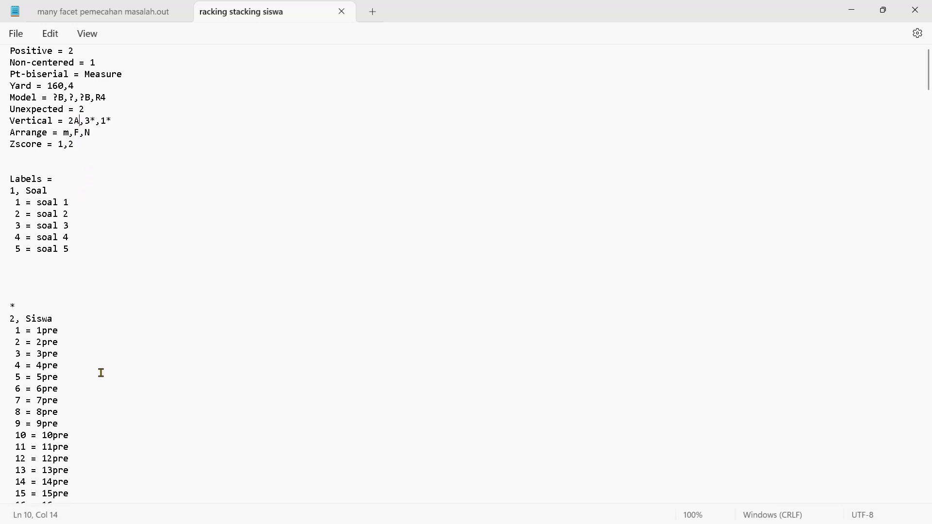
{"action": "left_click_drag", "start_coordinate": [37, 330], "coordinate": [57, 333]}
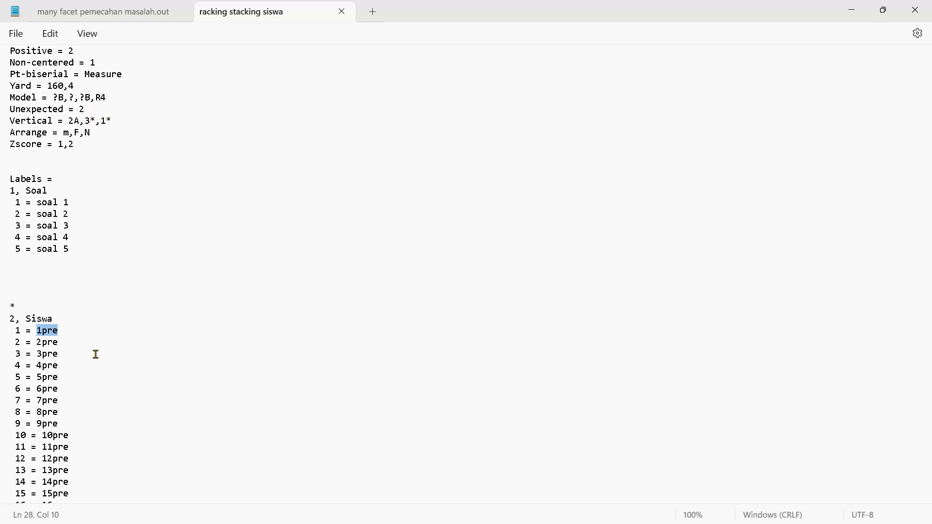
{"action": "scroll", "coordinate": [99, 372], "scroll_direction": "down", "scroll_amount": 1}
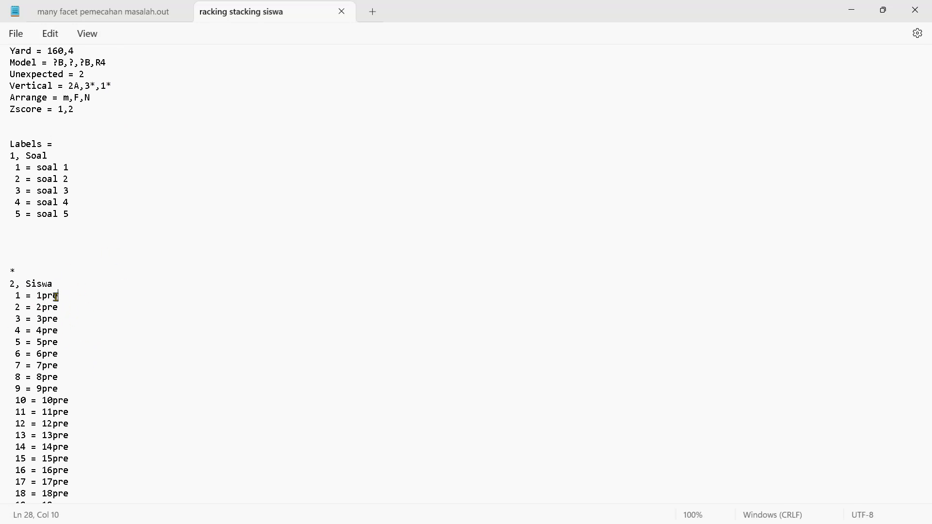
{"action": "scroll", "coordinate": [89, 213], "scroll_direction": "up", "scroll_amount": 1}
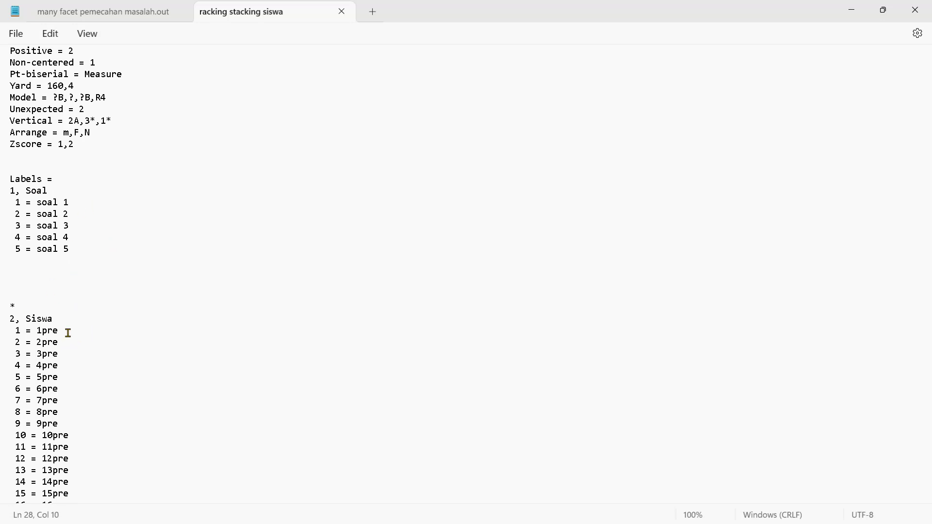
Step: Examine how the Siswa labels run from 1pre to 33pre and from 1post to 33post, and compare them with the Soal labels
{"action": "scroll", "coordinate": [103, 322], "scroll_direction": "down", "scroll_amount": 2}
{"action": "scroll", "coordinate": [103, 322], "scroll_direction": "down", "scroll_amount": 2}
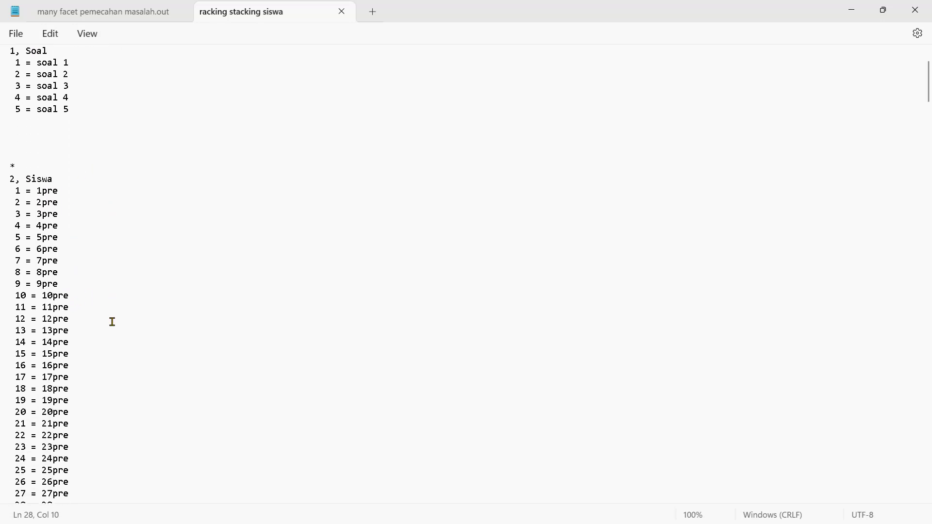
{"action": "scroll", "coordinate": [77, 209], "scroll_direction": "down", "scroll_amount": 1}
{"action": "scroll", "coordinate": [119, 260], "scroll_direction": "down", "scroll_amount": 15}
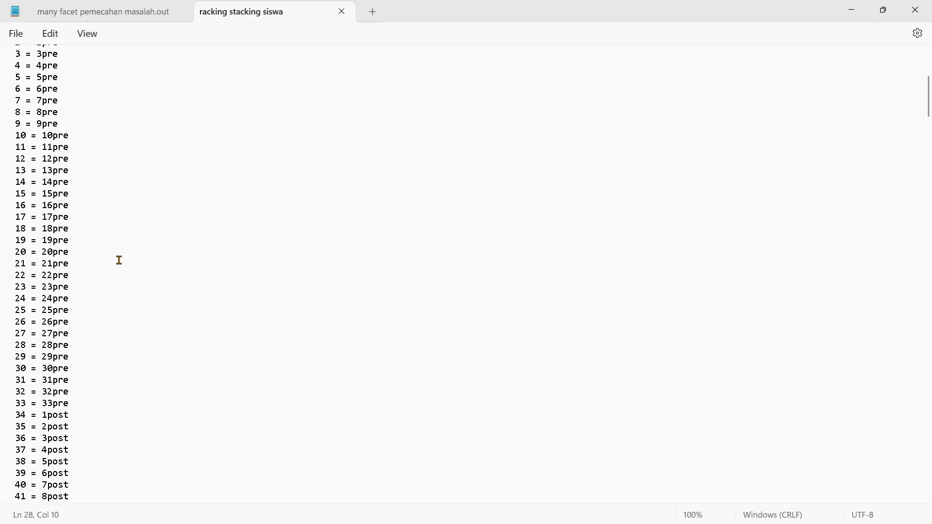
{"action": "scroll", "coordinate": [122, 276], "scroll_direction": "down", "scroll_amount": 3}
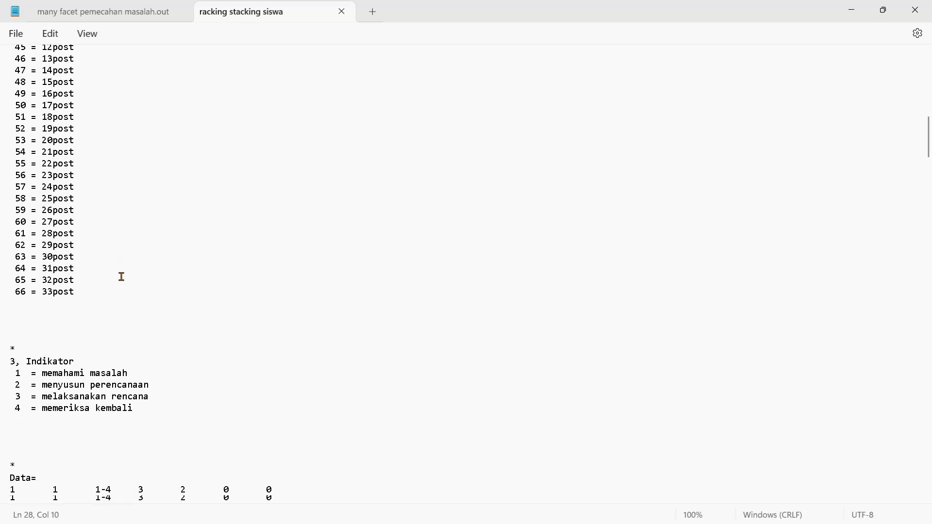
{"action": "scroll", "coordinate": [129, 284], "scroll_direction": "up", "scroll_amount": 18}
{"action": "scroll", "coordinate": [97, 272], "scroll_direction": "up", "scroll_amount": 5}
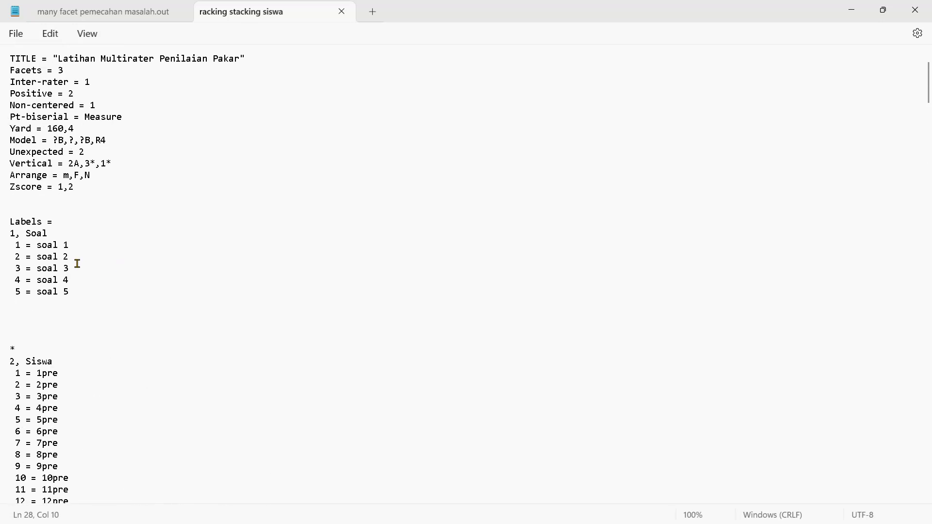
{"action": "scroll", "coordinate": [102, 268], "scroll_direction": "down", "scroll_amount": 5}
{"action": "scroll", "coordinate": [126, 303], "scroll_direction": "down", "scroll_amount": 10}
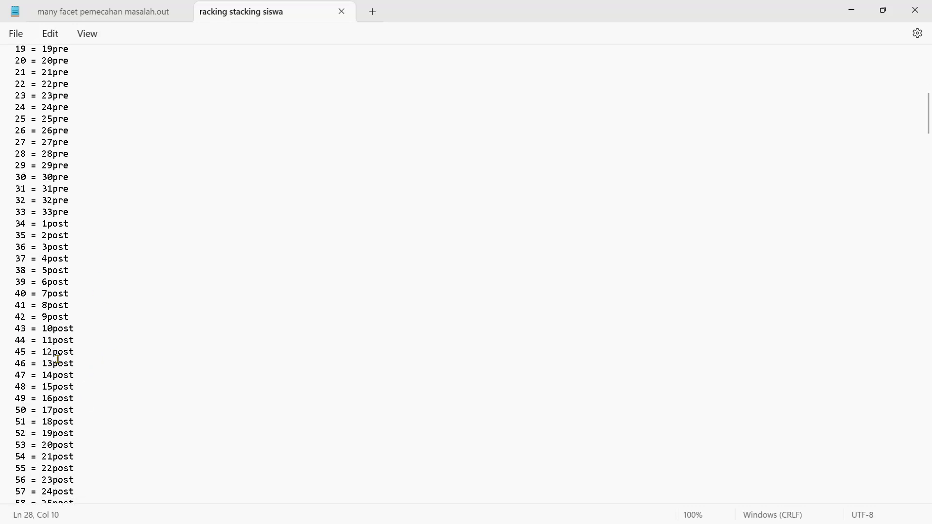
{"action": "scroll", "coordinate": [129, 337], "scroll_direction": "up", "scroll_amount": 5}
{"action": "scroll", "coordinate": [130, 338], "scroll_direction": "up", "scroll_amount": 1}
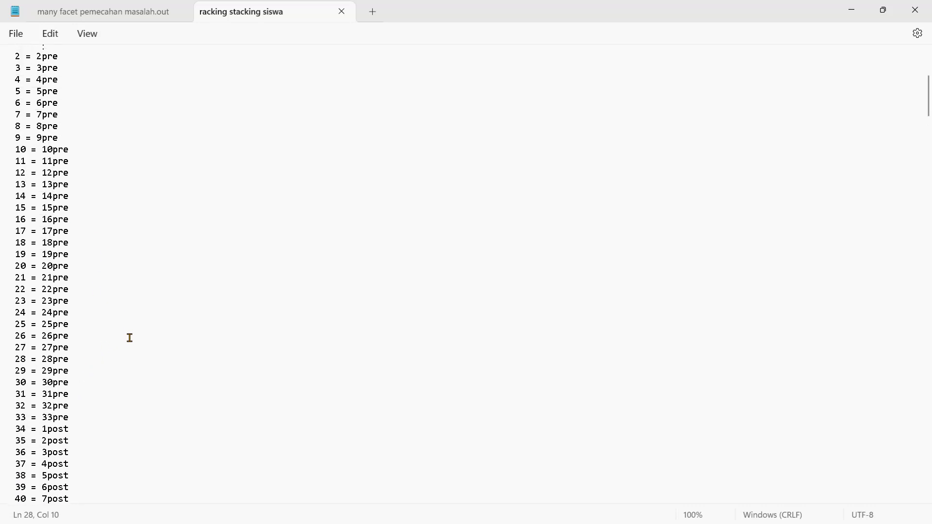
{"action": "scroll", "coordinate": [58, 106], "scroll_direction": "up", "scroll_amount": 1}
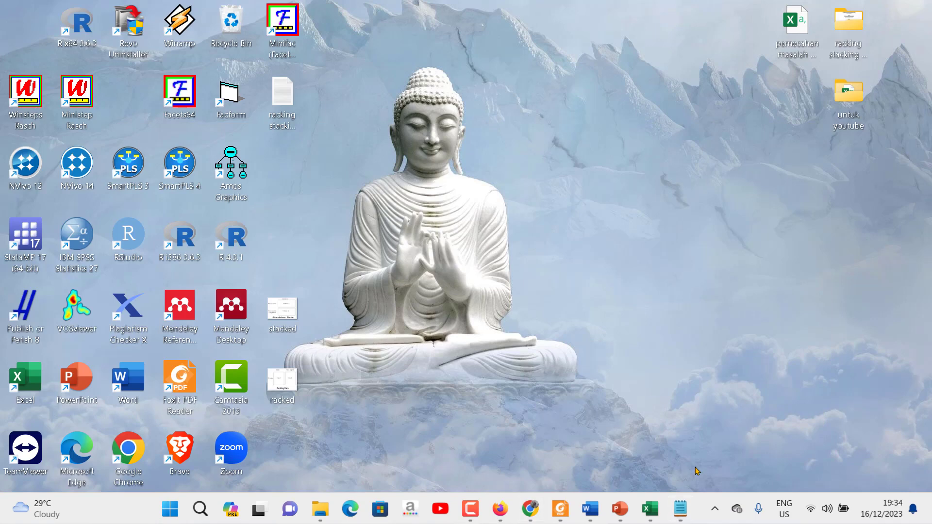
Step: Switch to the data stacking siswa workbook in Excel and select the first siswa entries in B2:B12
{"action": "left_click", "coordinate": [650, 508]}
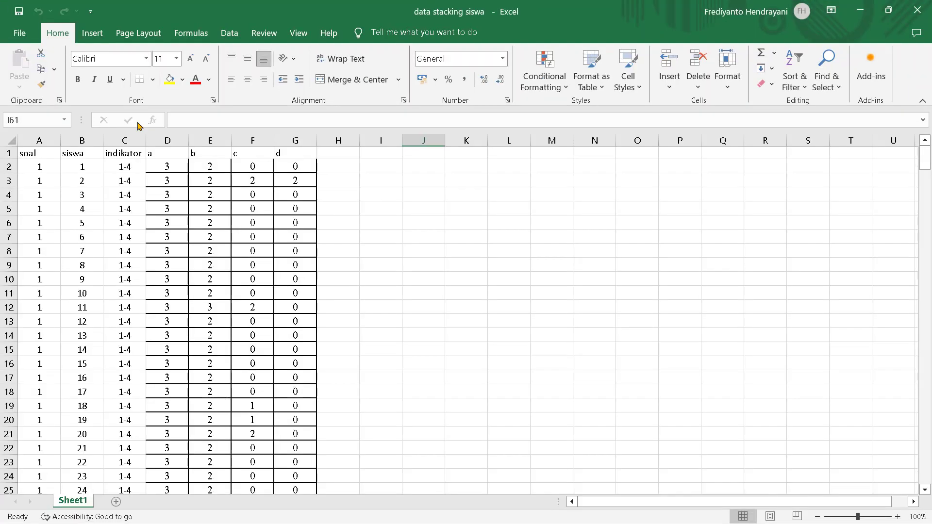
{"action": "scroll", "coordinate": [142, 222], "scroll_direction": "down", "scroll_amount": 2}
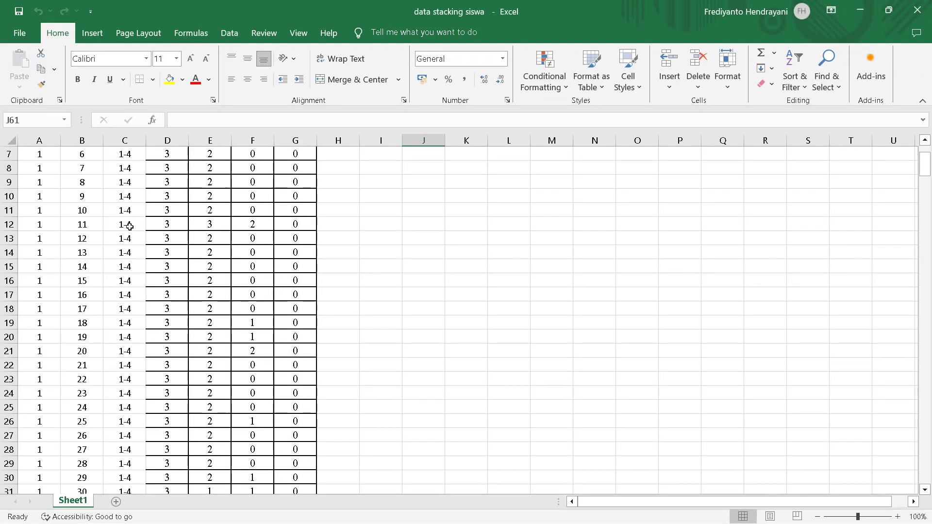
{"action": "scroll", "coordinate": [124, 180], "scroll_direction": "down", "scroll_amount": 2}
{"action": "scroll", "coordinate": [92, 191], "scroll_direction": "up", "scroll_amount": 4}
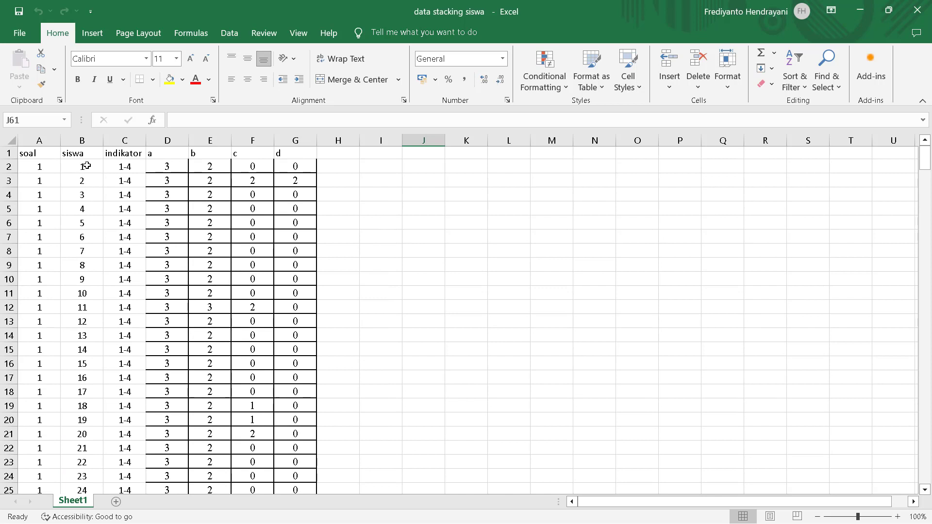
{"action": "left_click_drag", "start_coordinate": [83, 168], "coordinate": [118, 297]}
{"action": "scroll", "coordinate": [121, 297], "scroll_direction": "down", "scroll_amount": 6}
{"action": "scroll", "coordinate": [121, 298], "scroll_direction": "down", "scroll_amount": 1}
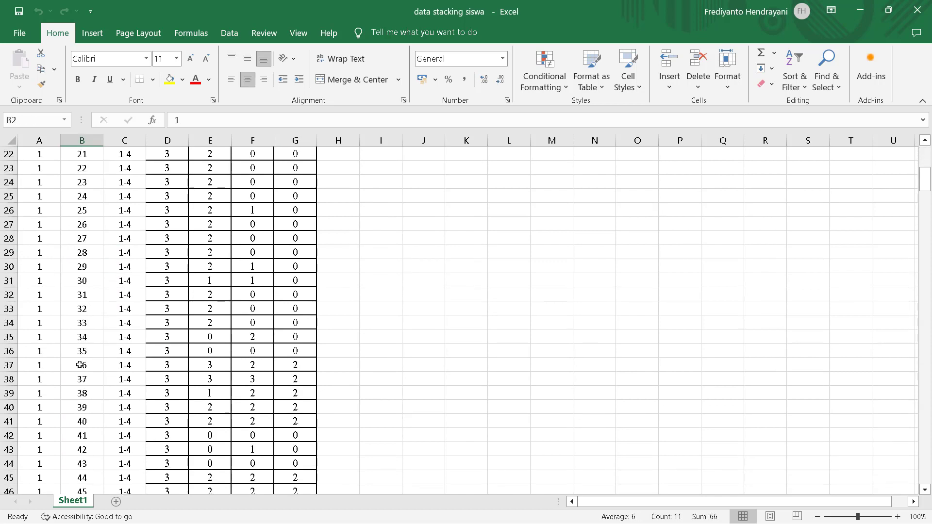
Step: Select siswa 34 in B35, siswa 35 in B36 and the last soal 1 entry, siswa 66, in B67 in turn
{"action": "left_click", "coordinate": [82, 337]}
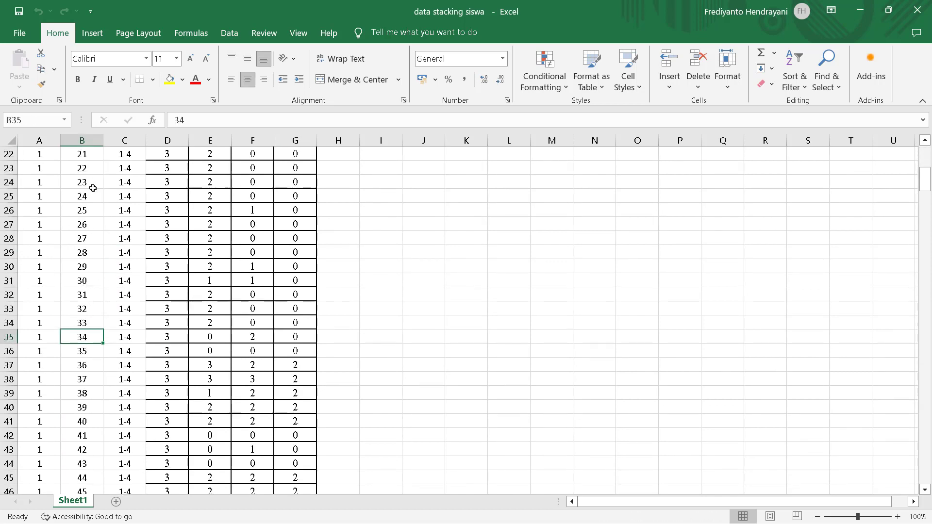
{"action": "scroll", "coordinate": [93, 188], "scroll_direction": "down", "scroll_amount": 2}
{"action": "left_click", "coordinate": [93, 265]}
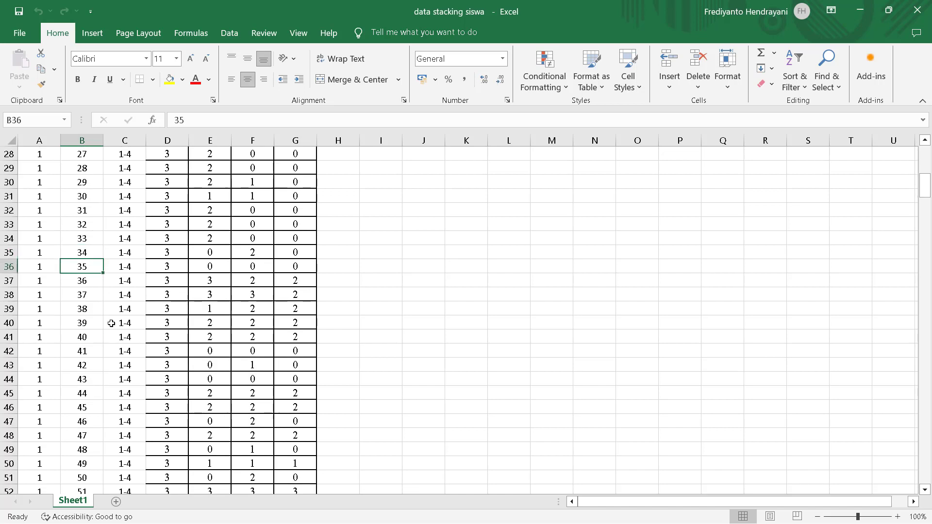
{"action": "scroll", "coordinate": [111, 324], "scroll_direction": "down", "scroll_amount": 8}
{"action": "scroll", "coordinate": [99, 290], "scroll_direction": "down", "scroll_amount": 1}
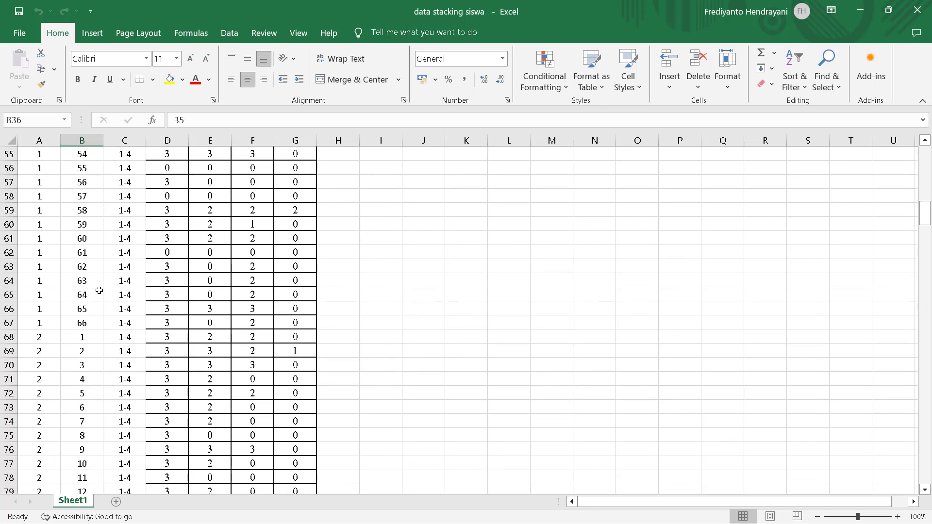
{"action": "left_click", "coordinate": [81, 324]}
{"action": "mouse_move", "coordinate": [623, 491]}
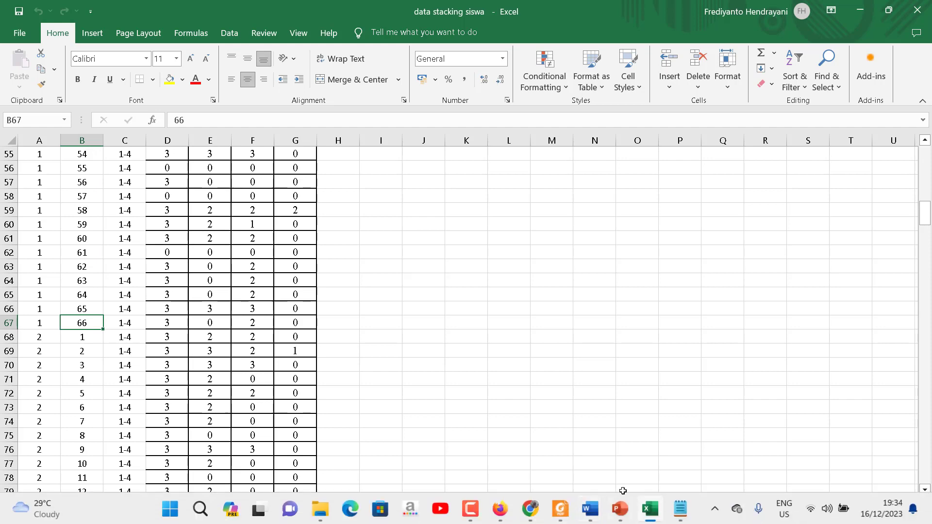
Step: Switch to the racking stacking siswa file in Notepad and highlight the label 1post of Siswa entry 34
{"action": "left_click", "coordinate": [679, 508]}
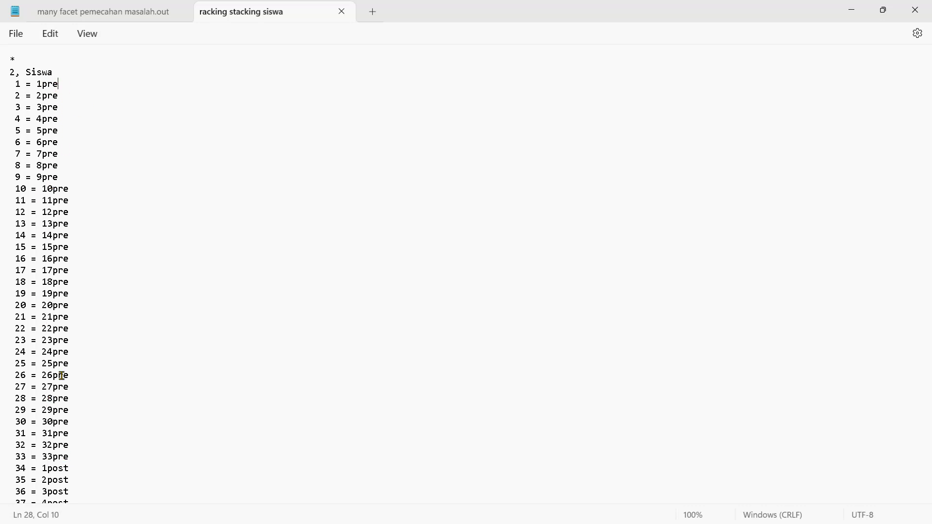
{"action": "scroll", "coordinate": [62, 375], "scroll_direction": "down", "scroll_amount": 4}
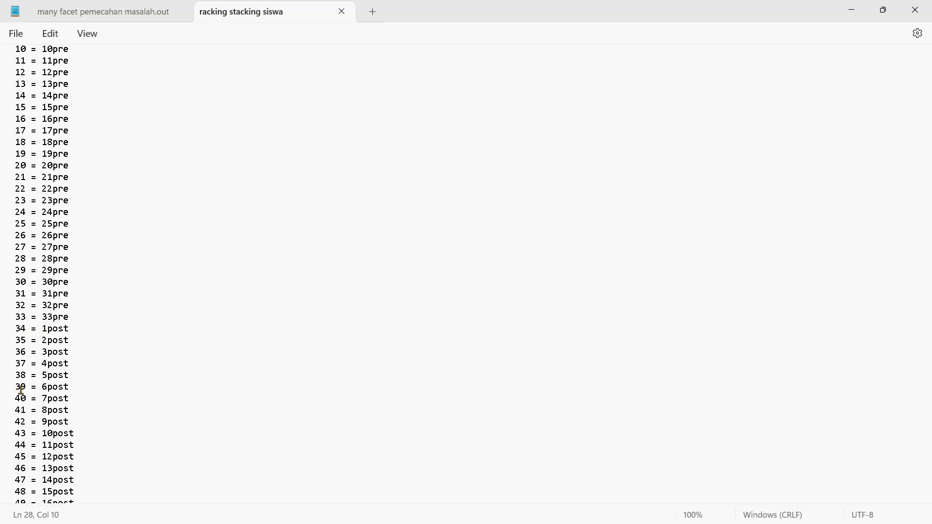
{"action": "scroll", "coordinate": [51, 370], "scroll_direction": "down", "scroll_amount": 3}
{"action": "scroll", "coordinate": [57, 388], "scroll_direction": "down", "scroll_amount": 4}
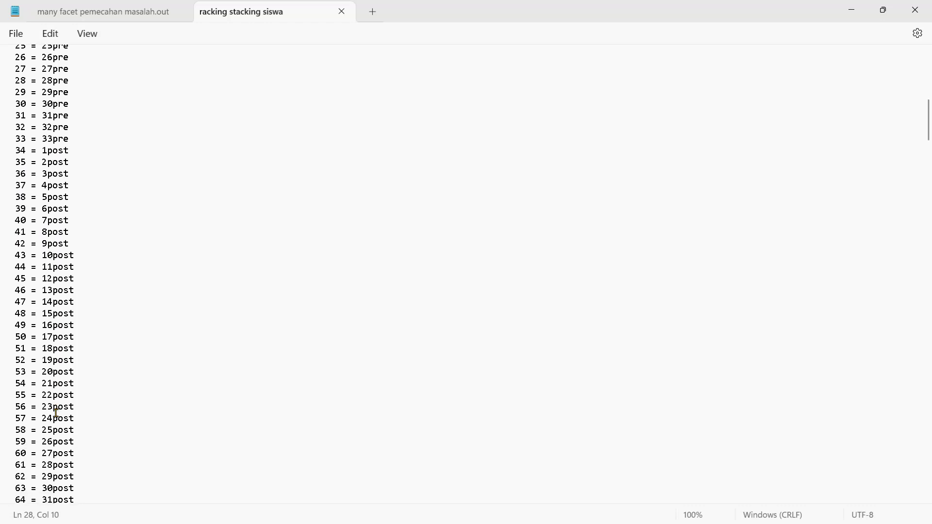
{"action": "scroll", "coordinate": [80, 299], "scroll_direction": "up", "scroll_amount": 3}
{"action": "scroll", "coordinate": [81, 302], "scroll_direction": "up", "scroll_amount": 2}
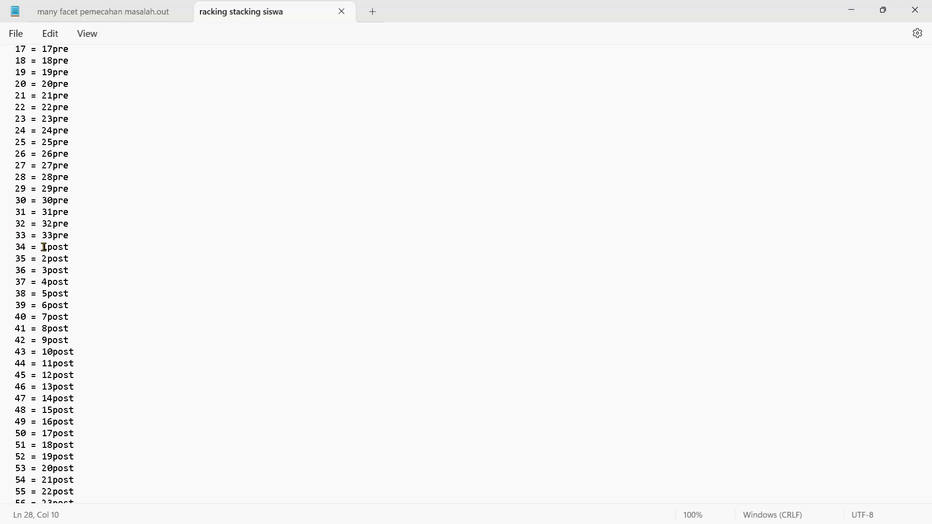
{"action": "left_click_drag", "start_coordinate": [44, 247], "coordinate": [61, 247]}
{"action": "left_click", "coordinate": [47, 248]}
Step: Examine the Siswa labels up to 33post, the Soal and Indikator labels, and the start of the Data block
{"action": "scroll", "coordinate": [91, 325], "scroll_direction": "down", "scroll_amount": 8}
{"action": "scroll", "coordinate": [91, 328], "scroll_direction": "up", "scroll_amount": 5}
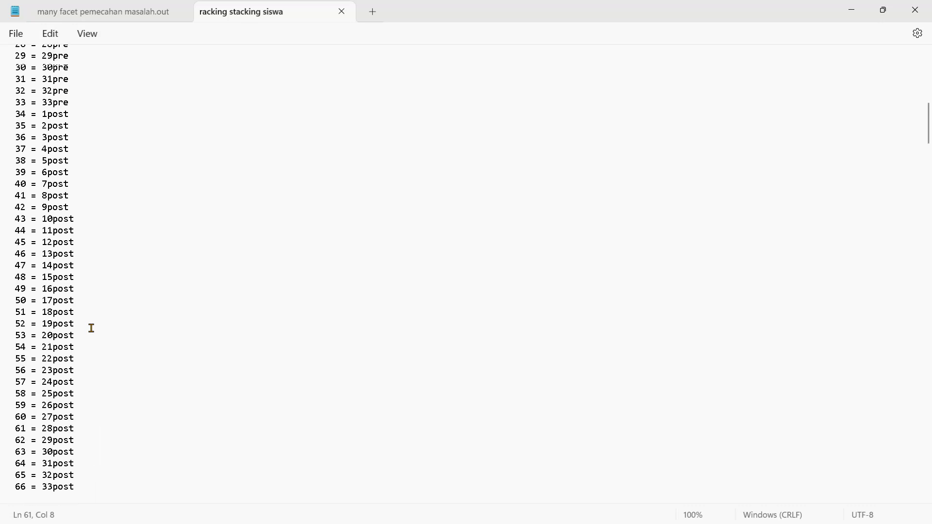
{"action": "scroll", "coordinate": [91, 328], "scroll_direction": "up", "scroll_amount": 15}
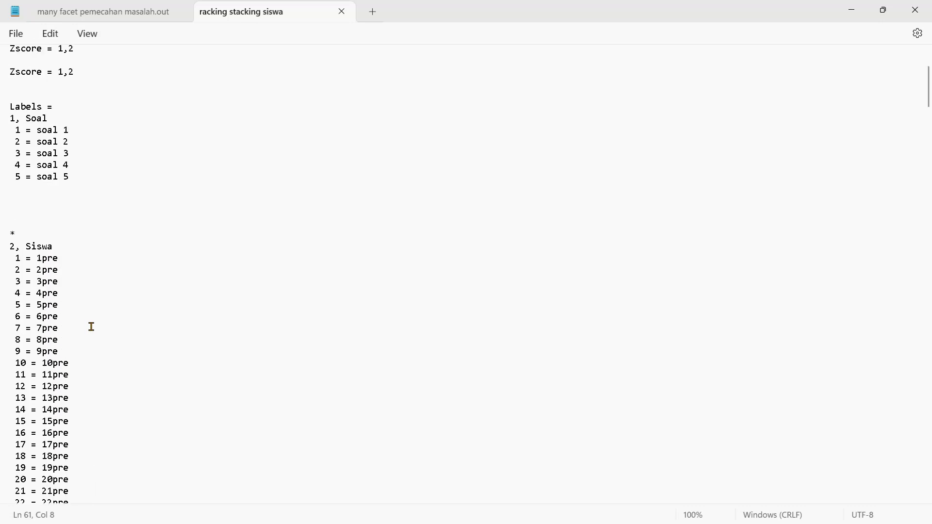
{"action": "scroll", "coordinate": [91, 327], "scroll_direction": "down", "scroll_amount": 10}
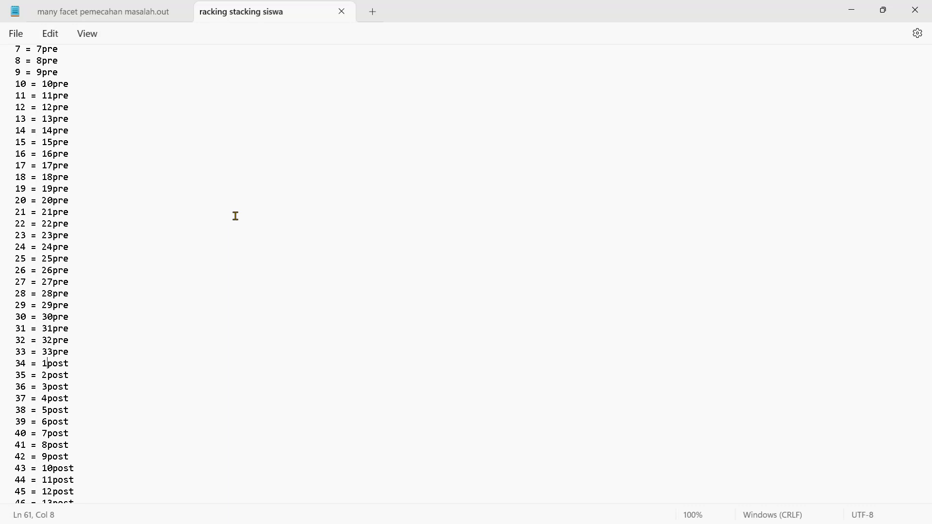
{"action": "scroll", "coordinate": [241, 201], "scroll_direction": "down", "scroll_amount": 9}
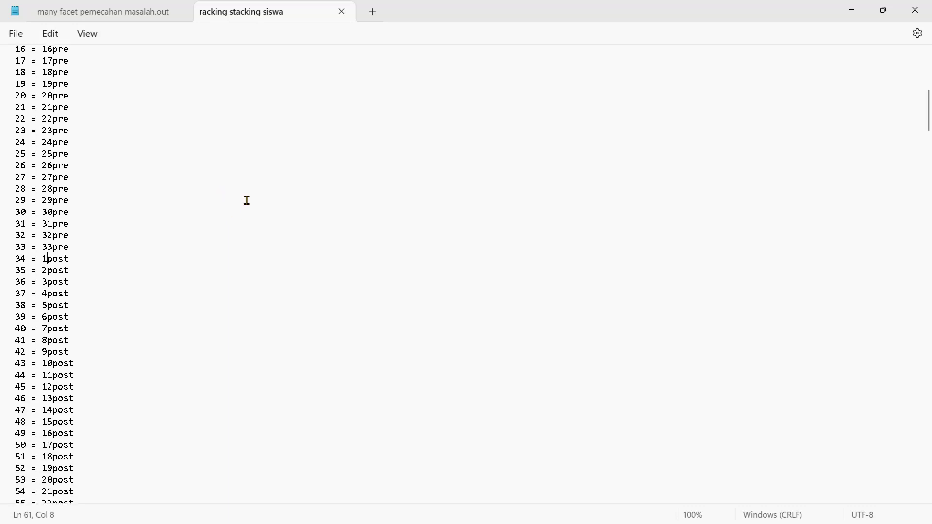
{"action": "scroll", "coordinate": [258, 211], "scroll_direction": "down", "scroll_amount": 13}
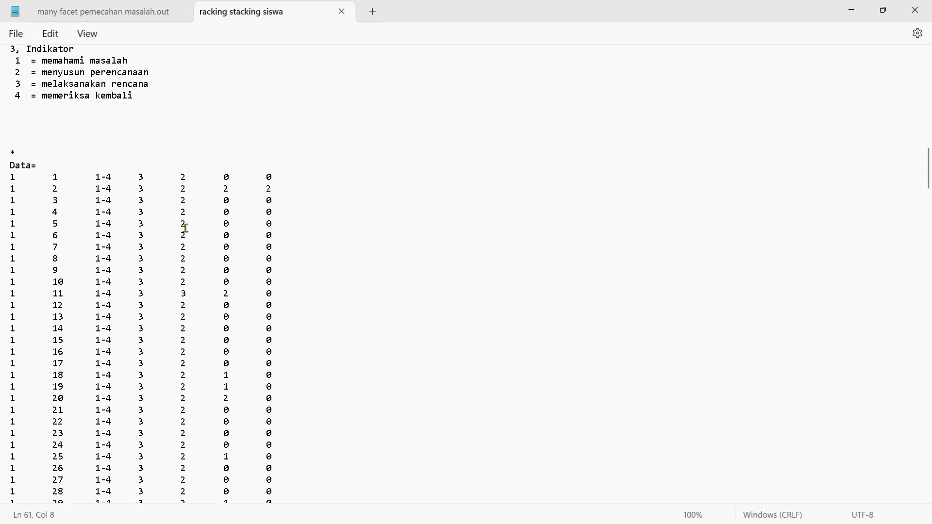
{"action": "scroll", "coordinate": [50, 100], "scroll_direction": "up", "scroll_amount": 2}
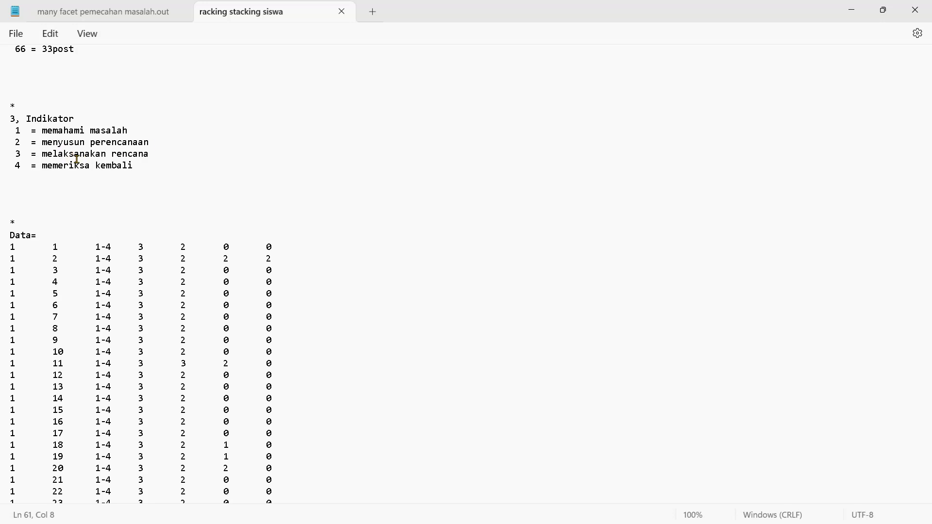
{"action": "scroll", "coordinate": [237, 196], "scroll_direction": "down", "scroll_amount": 3}
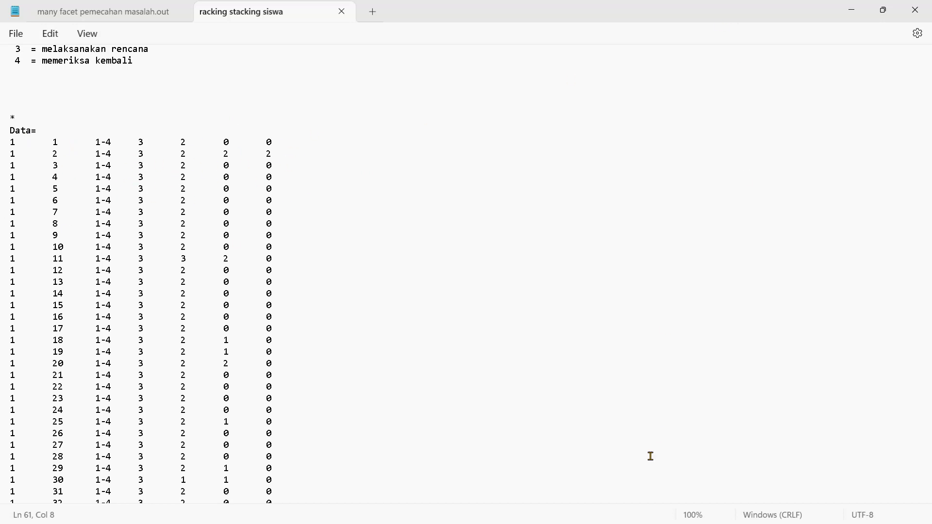
Step: Return to the data stacking siswa workbook in Excel and copy all data rows without the headers, A2:G331
{"action": "left_click", "coordinate": [860, 11]}
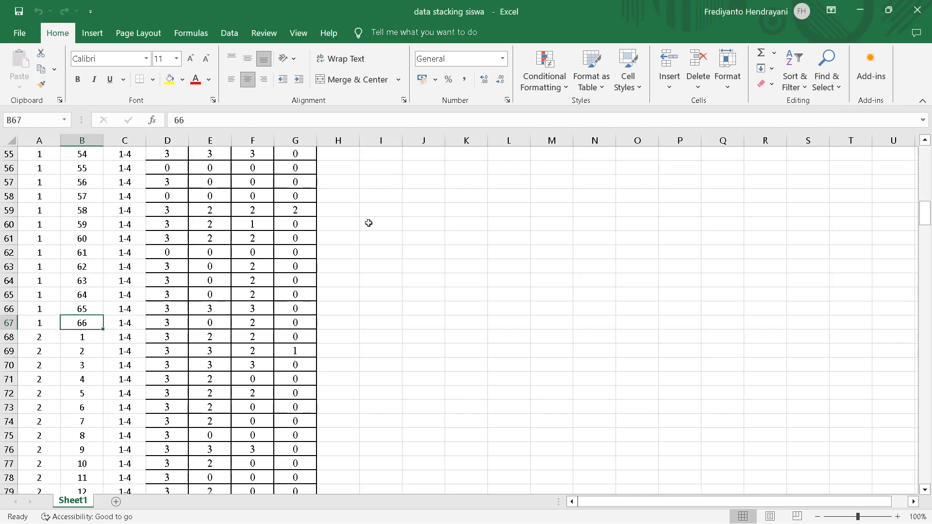
{"action": "scroll", "coordinate": [562, 235], "scroll_direction": "up", "scroll_amount": 4}
{"action": "scroll", "coordinate": [562, 235], "scroll_direction": "up", "scroll_amount": 14}
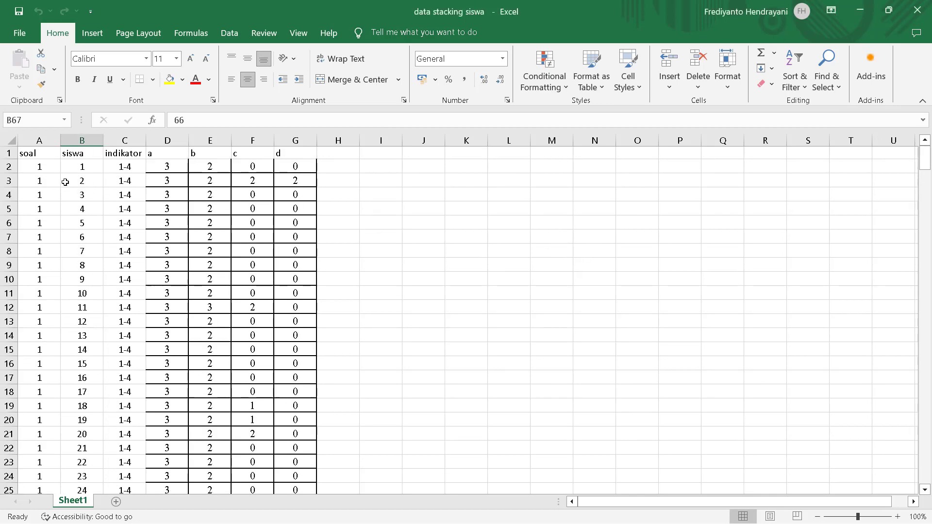
{"action": "left_click_drag", "start_coordinate": [35, 166], "coordinate": [312, 522]}
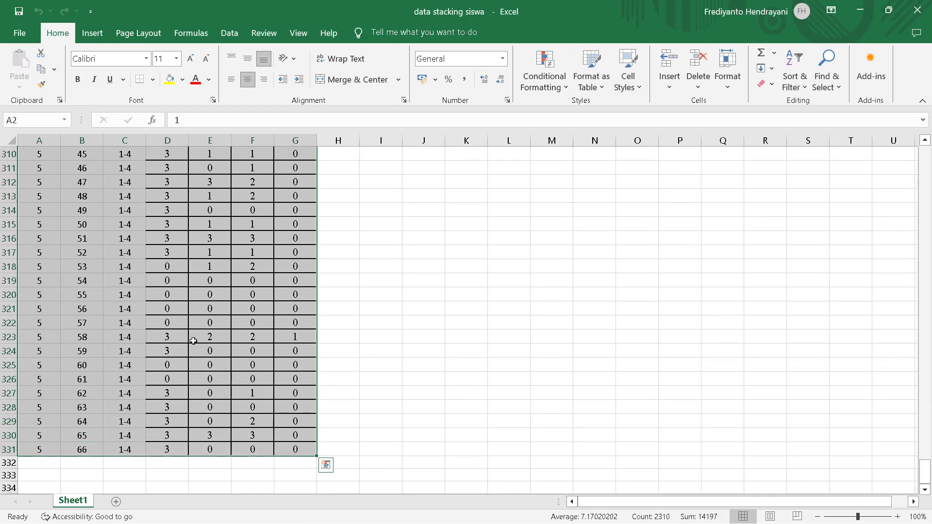
{"action": "right_click", "coordinate": [190, 338]}
{"action": "left_click", "coordinate": [220, 214]}
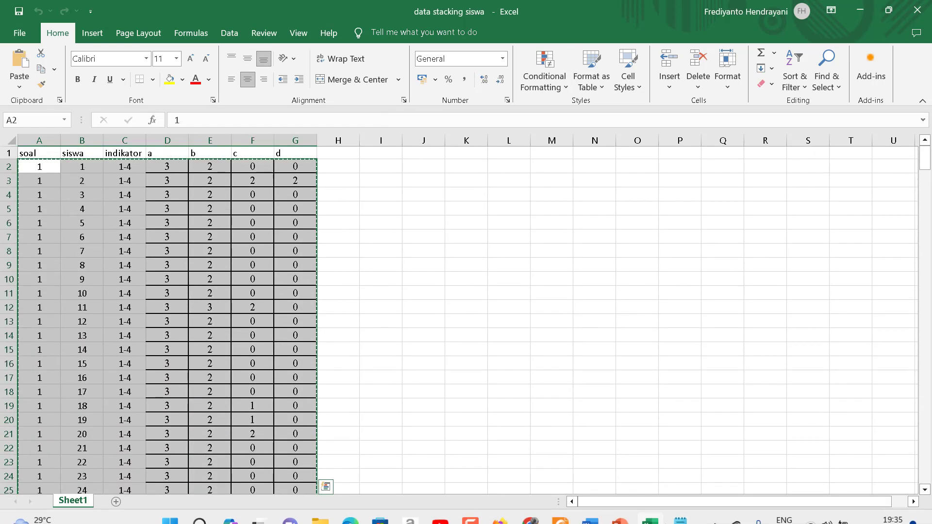
Step: Switch back to the racking stacking siswa file in Notepad and compare its Data block with the copied workbook rows
{"action": "left_click", "coordinate": [680, 508]}
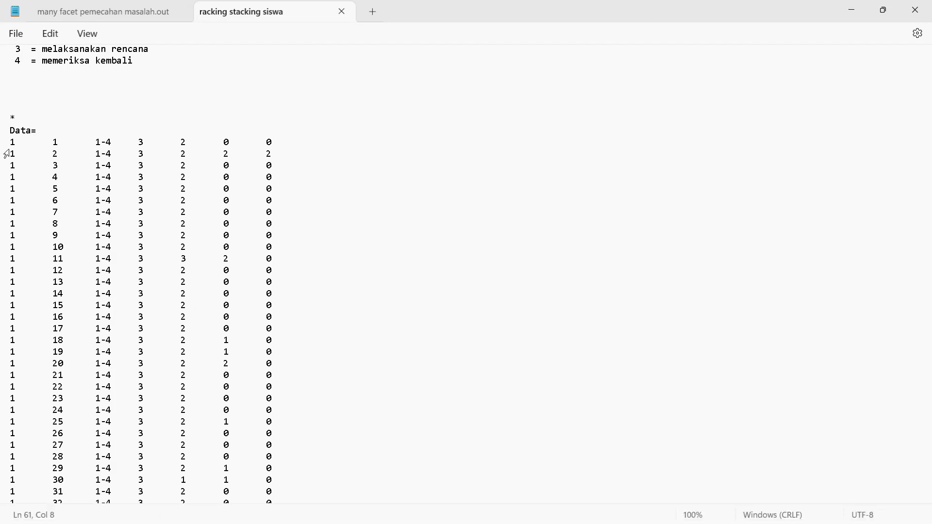
{"action": "scroll", "coordinate": [287, 287], "scroll_direction": "down", "scroll_amount": 20}
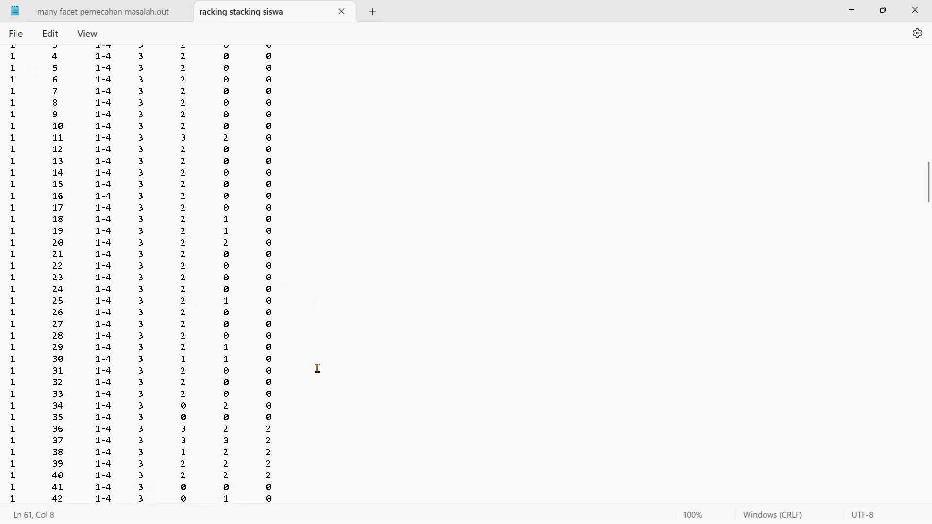
{"action": "scroll", "coordinate": [268, 424], "scroll_direction": "up", "scroll_amount": 20}
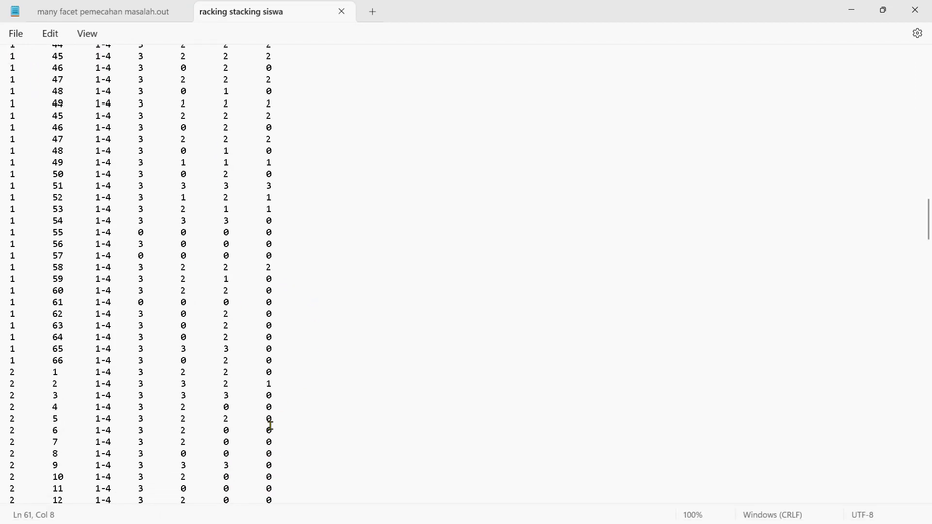
{"action": "scroll", "coordinate": [271, 423], "scroll_direction": "up", "scroll_amount": 1}
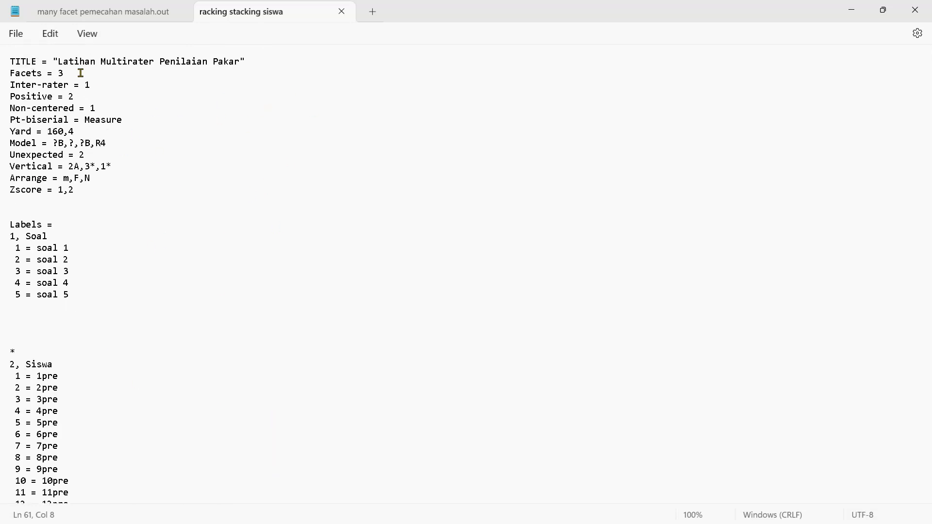
Step: Save the racking stacking siswa specification file and close it
{"action": "left_click", "coordinate": [16, 35]}
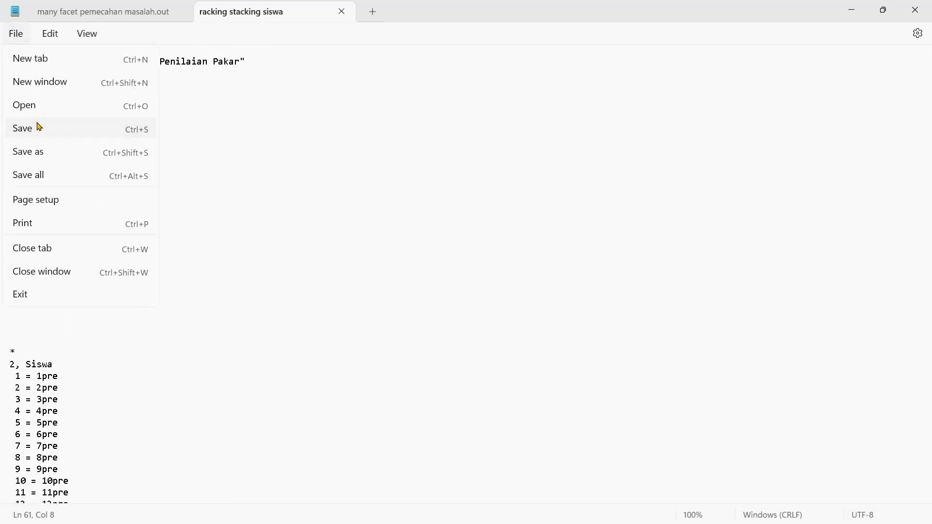
{"action": "left_click", "coordinate": [40, 128]}
{"action": "left_click", "coordinate": [16, 34]}
{"action": "left_click", "coordinate": [40, 135]}
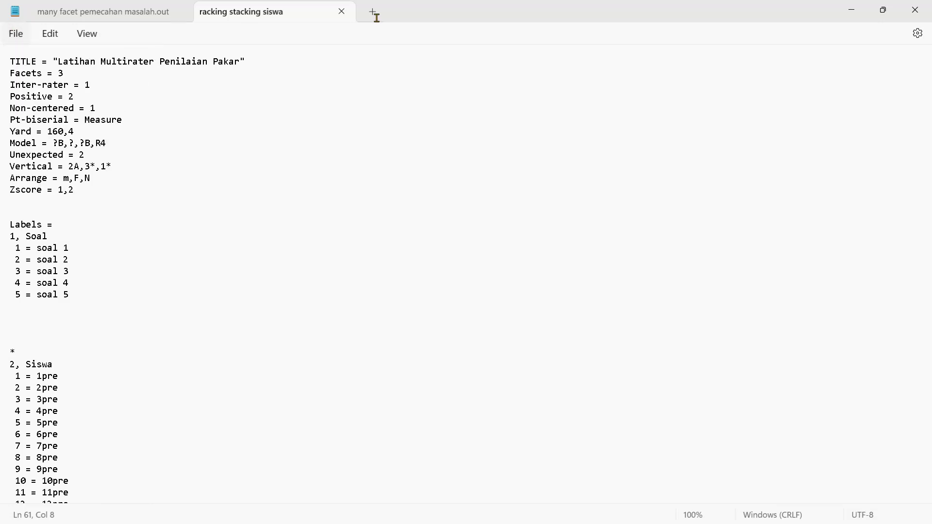
{"action": "left_click", "coordinate": [343, 12]}
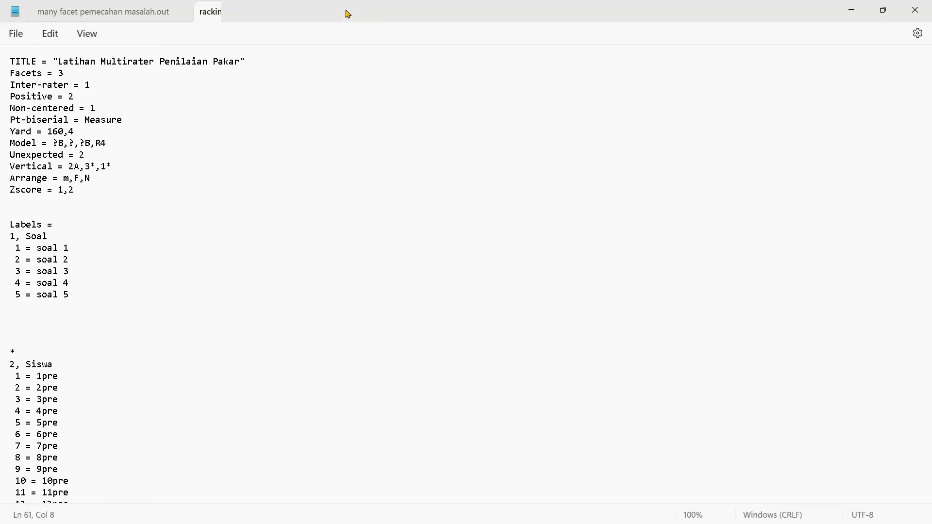
Step: Minimize the workbook, open the racking stacking siswa file from the desktop in Minifac, and run the analysis without extra specifications
{"action": "left_click", "coordinate": [856, 17]}
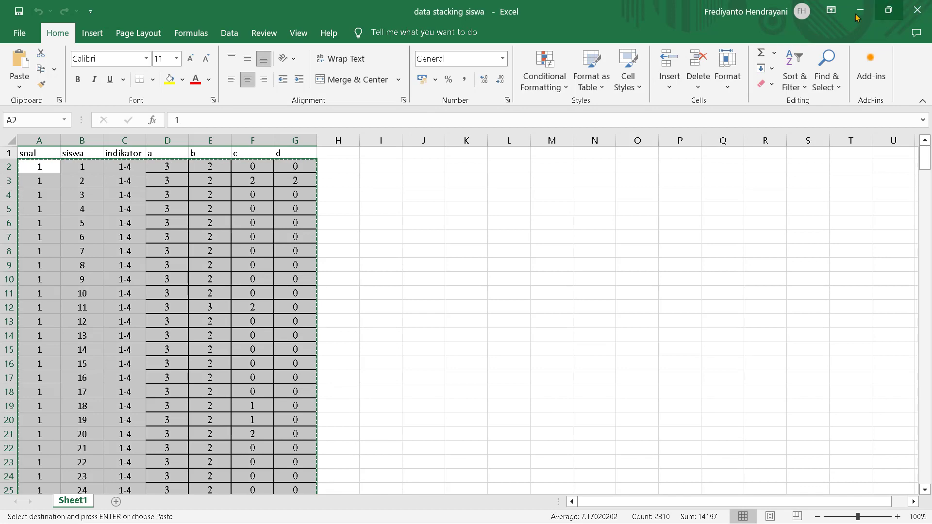
{"action": "left_click", "coordinate": [856, 18]}
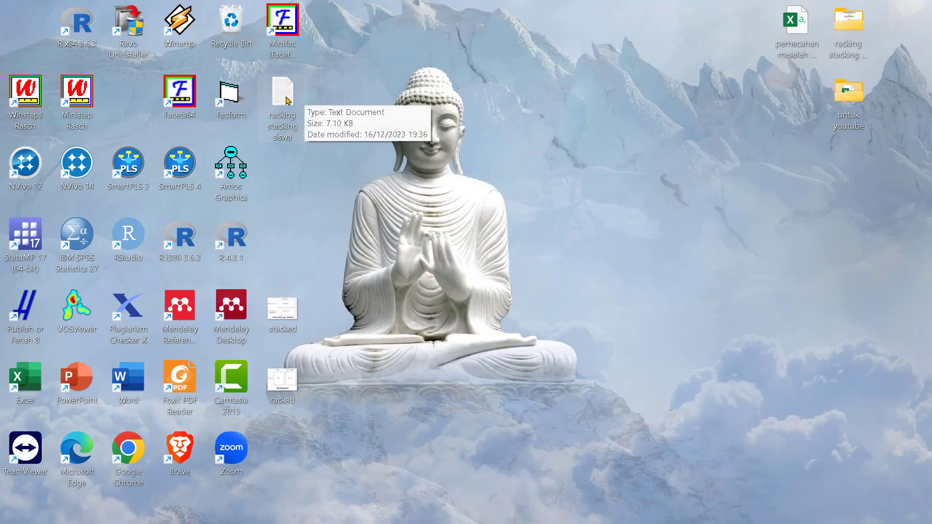
{"action": "left_click_drag", "start_coordinate": [287, 101], "coordinate": [284, 25]}
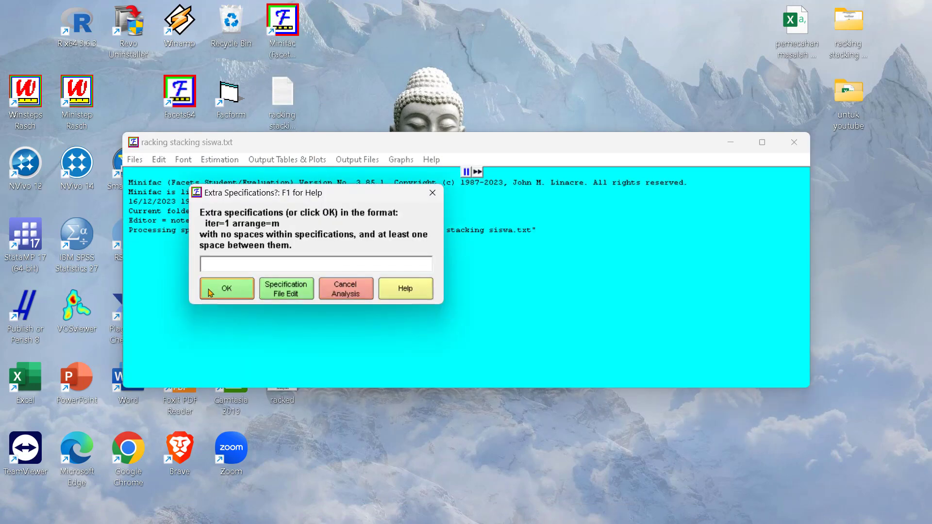
{"action": "left_click", "coordinate": [210, 293]}
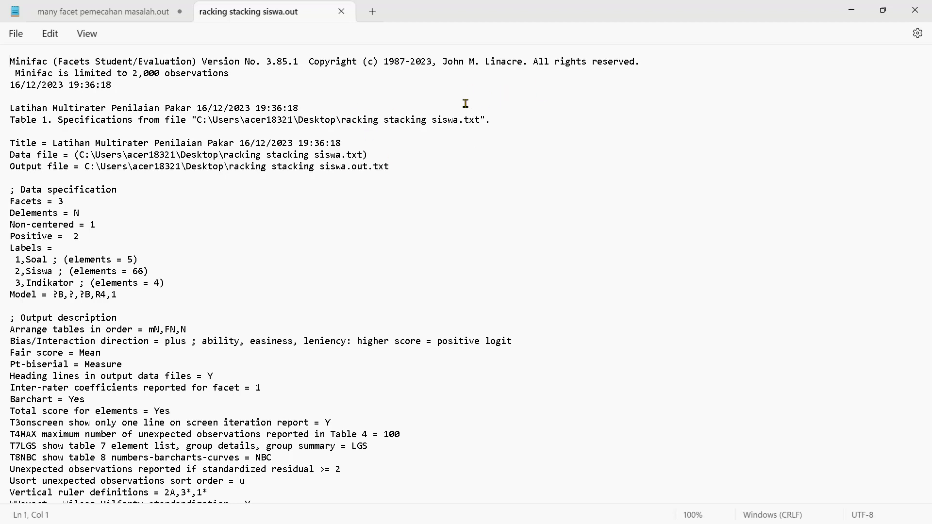
Step: Find Table 6.0, the All Facet Vertical Rulers, in the output file and highlight 18post in the Siswa column
{"action": "scroll", "coordinate": [465, 105], "scroll_direction": "down", "scroll_amount": 15}
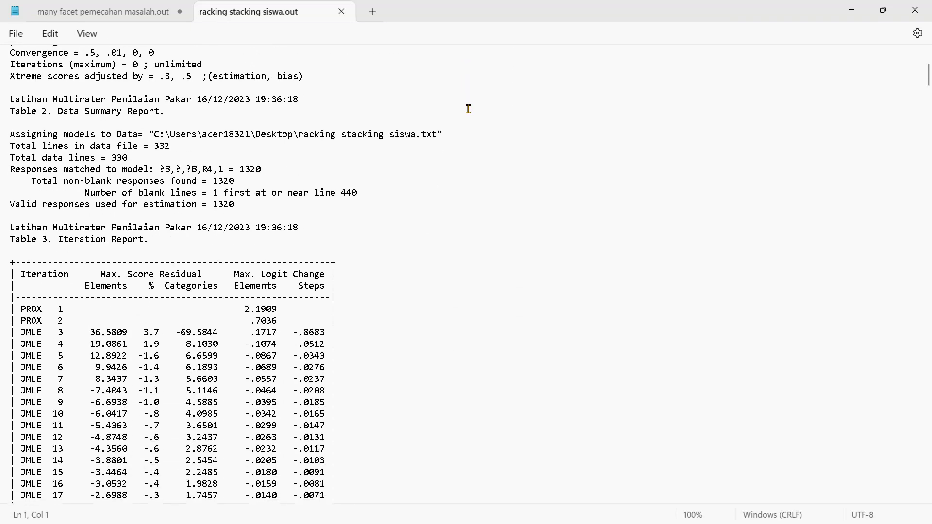
{"action": "scroll", "coordinate": [468, 109], "scroll_direction": "down", "scroll_amount": 20}
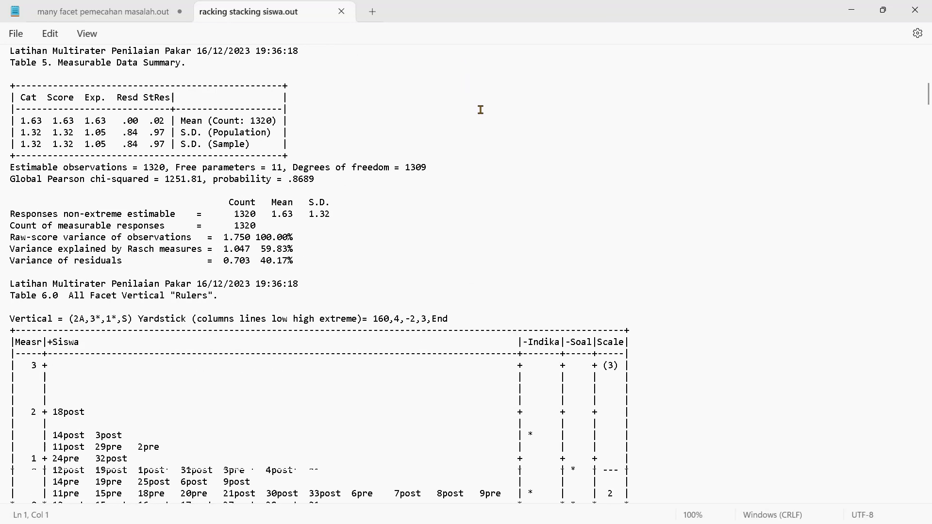
{"action": "scroll", "coordinate": [480, 110], "scroll_direction": "down", "scroll_amount": 7}
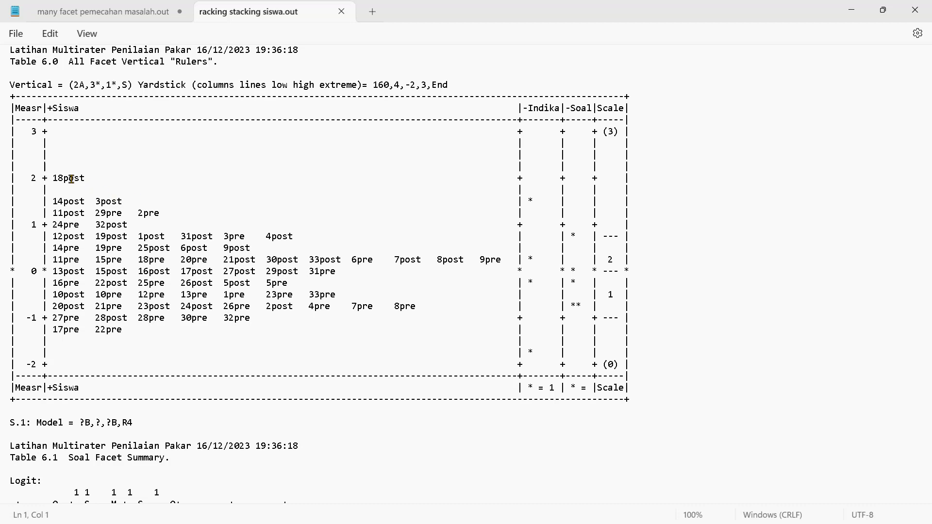
{"action": "left_click_drag", "start_coordinate": [52, 179], "coordinate": [86, 179]}
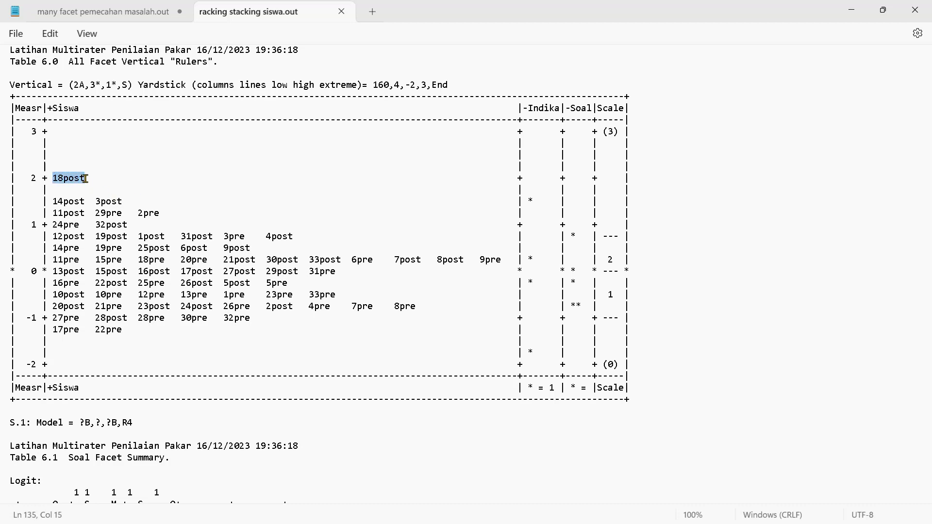
{"action": "left_click", "coordinate": [86, 188]}
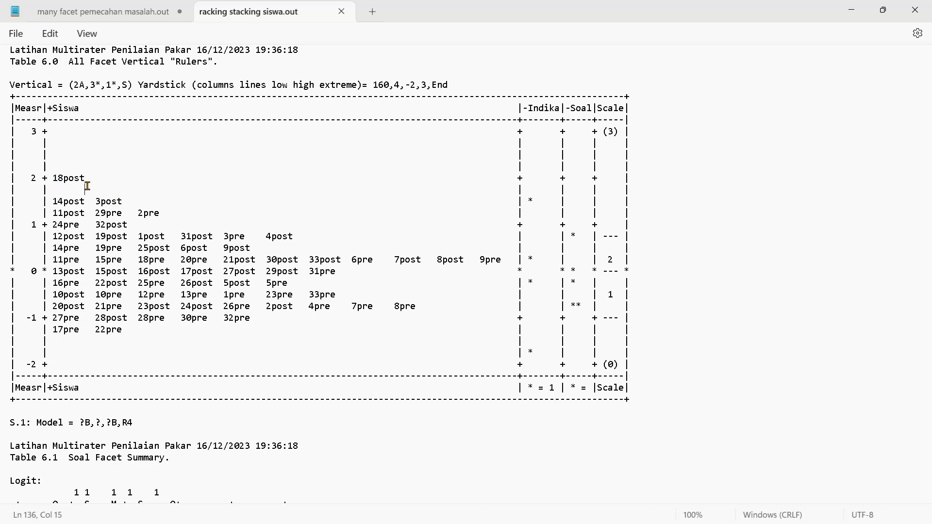
{"action": "double_click", "coordinate": [62, 179]}
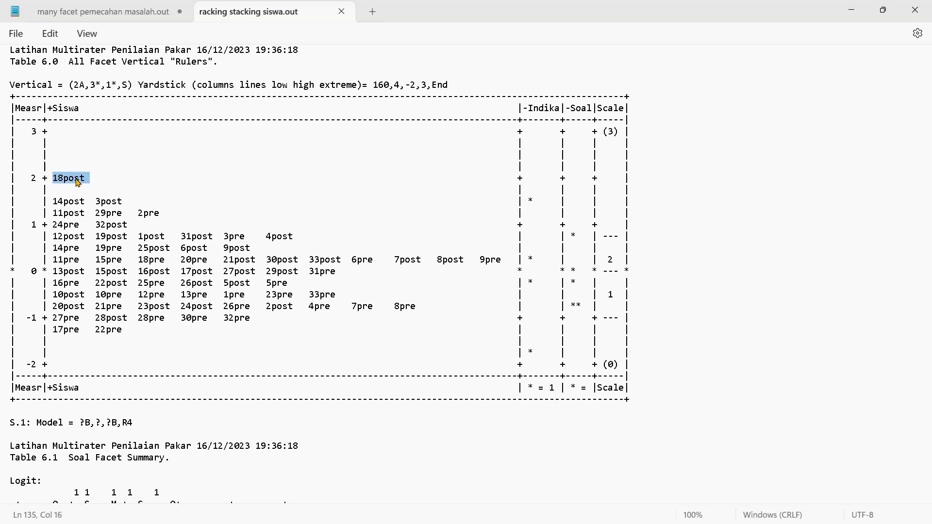
{"action": "left_click", "coordinate": [76, 180]}
Step: Highlight 18pre, 14post and 14pre in turn on the Siswa ruler to compare both students' pretest and posttest positions
{"action": "left_click_drag", "start_coordinate": [138, 258], "coordinate": [166, 260]}
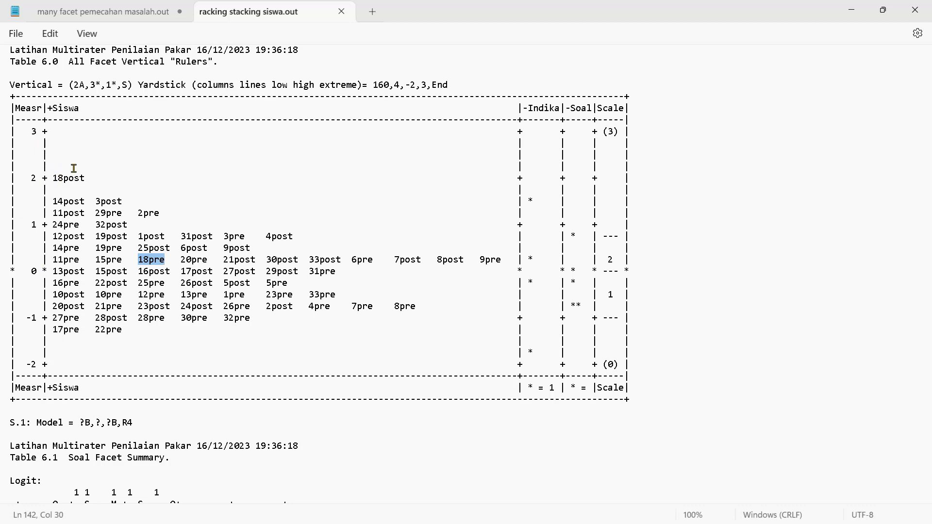
{"action": "left_click", "coordinate": [150, 179]}
{"action": "left_click_drag", "start_coordinate": [53, 201], "coordinate": [85, 203]}
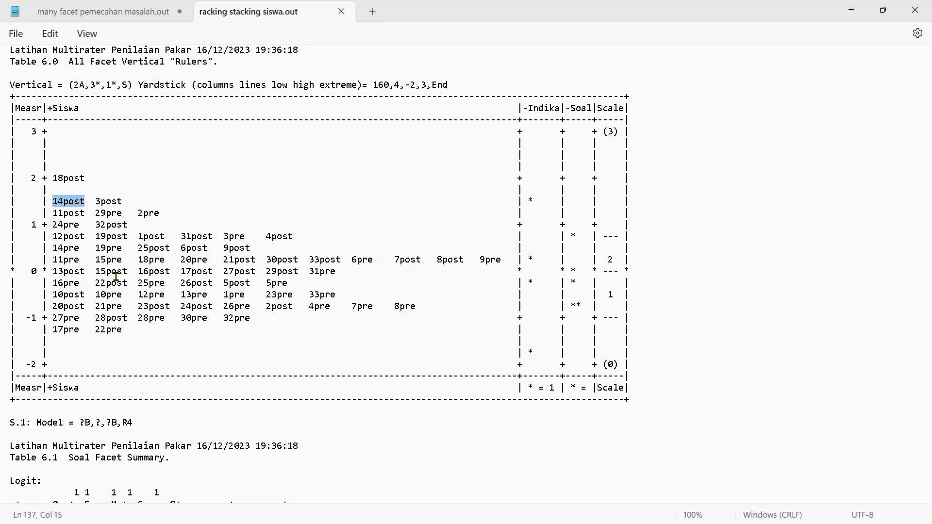
{"action": "left_click_drag", "start_coordinate": [53, 248], "coordinate": [80, 248]}
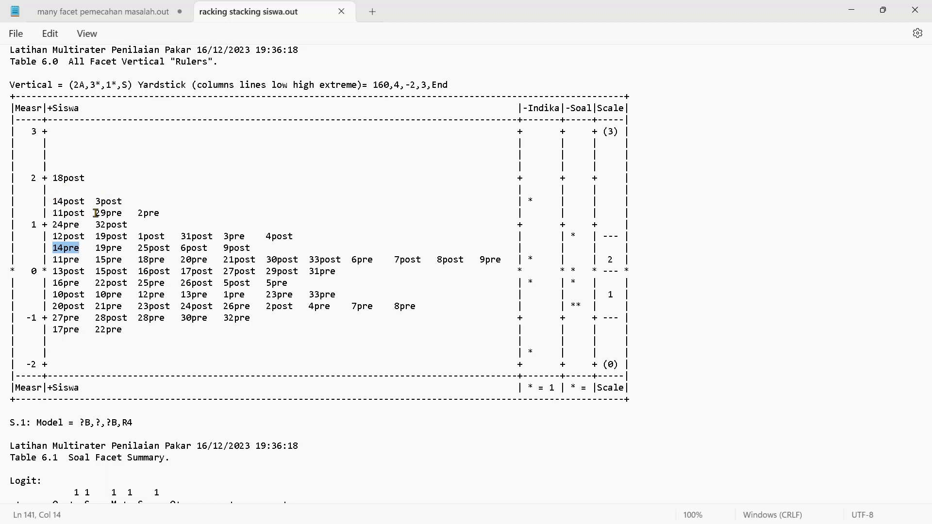
Step: Highlight 29pre and 29post alternately on the Siswa ruler to compare that student's pretest and posttest positions
{"action": "left_click", "coordinate": [206, 209]}
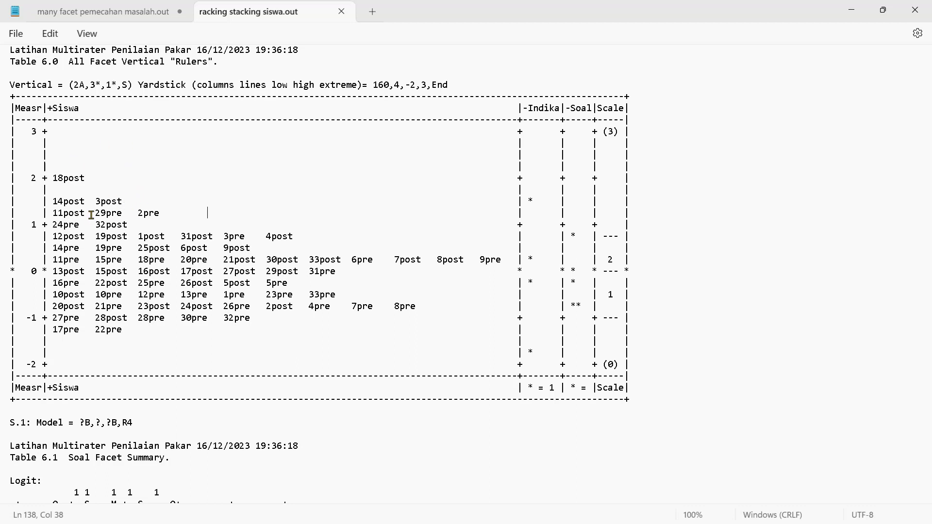
{"action": "left_click_drag", "start_coordinate": [93, 214], "coordinate": [125, 213]}
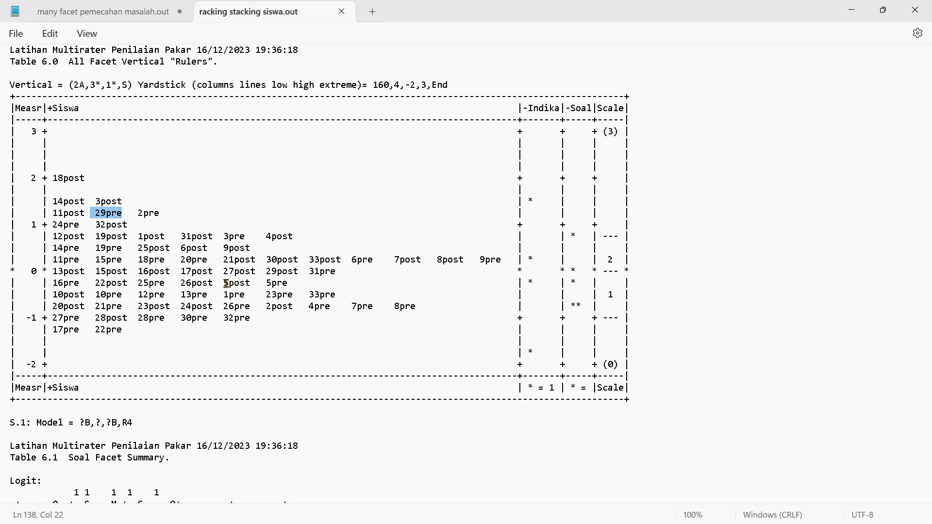
{"action": "left_click_drag", "start_coordinate": [262, 272], "coordinate": [298, 272]}
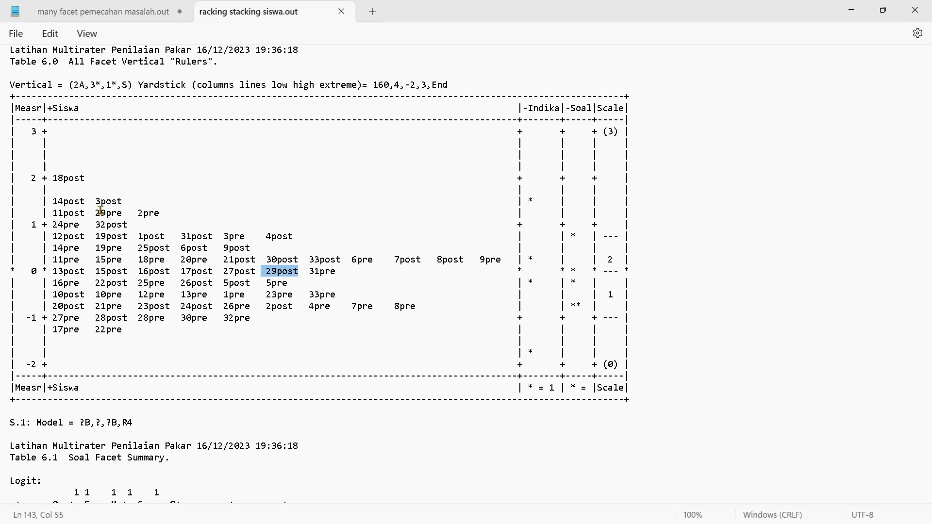
{"action": "left_click_drag", "start_coordinate": [86, 212], "coordinate": [123, 214]}
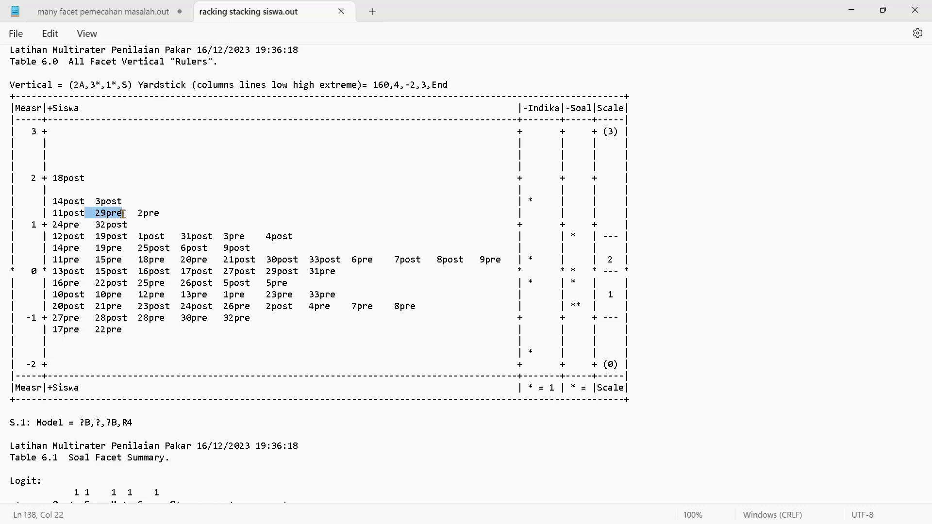
{"action": "left_click_drag", "start_coordinate": [265, 276], "coordinate": [299, 274]}
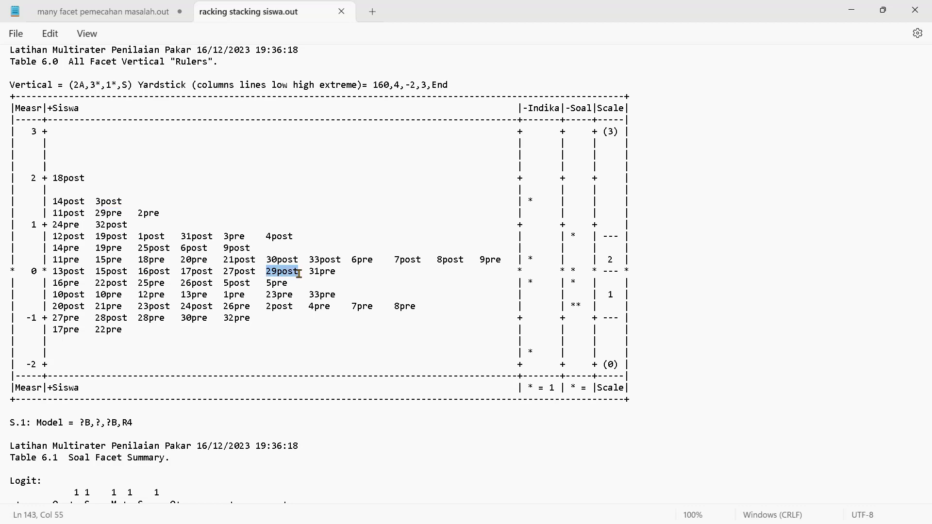
{"action": "left_click", "coordinate": [299, 273]}
{"action": "left_click_drag", "start_coordinate": [90, 213], "coordinate": [122, 214]}
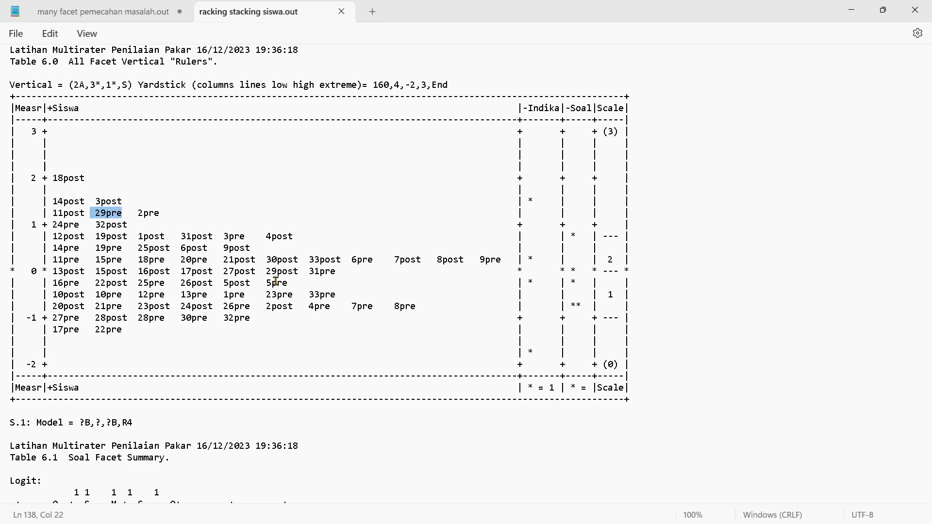
{"action": "left_click_drag", "start_coordinate": [267, 272], "coordinate": [304, 272]}
{"action": "left_click_drag", "start_coordinate": [90, 213], "coordinate": [132, 213]}
{"action": "left_click_drag", "start_coordinate": [266, 271], "coordinate": [299, 273]}
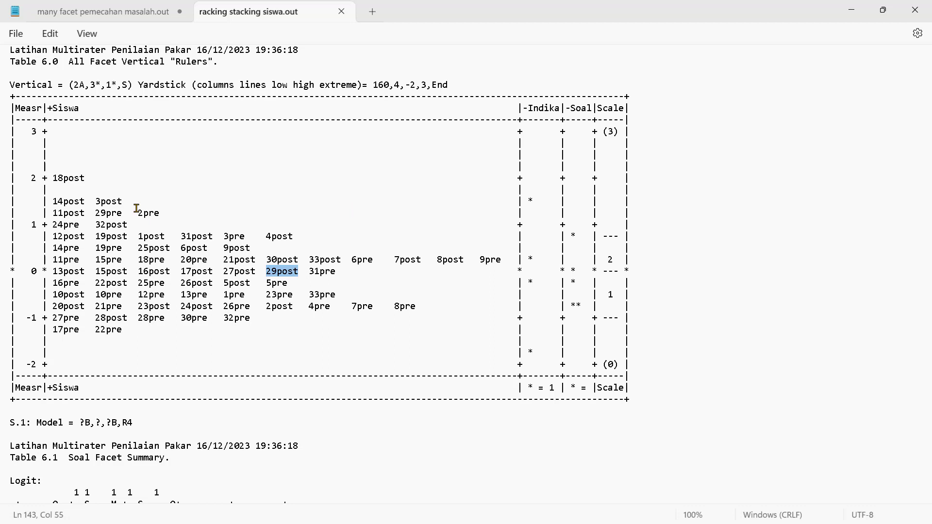
Step: Highlight 2pre and 2post in turn on the Siswa ruler to compare their positions, and clear the highlight
{"action": "left_click_drag", "start_coordinate": [136, 209], "coordinate": [160, 210]}
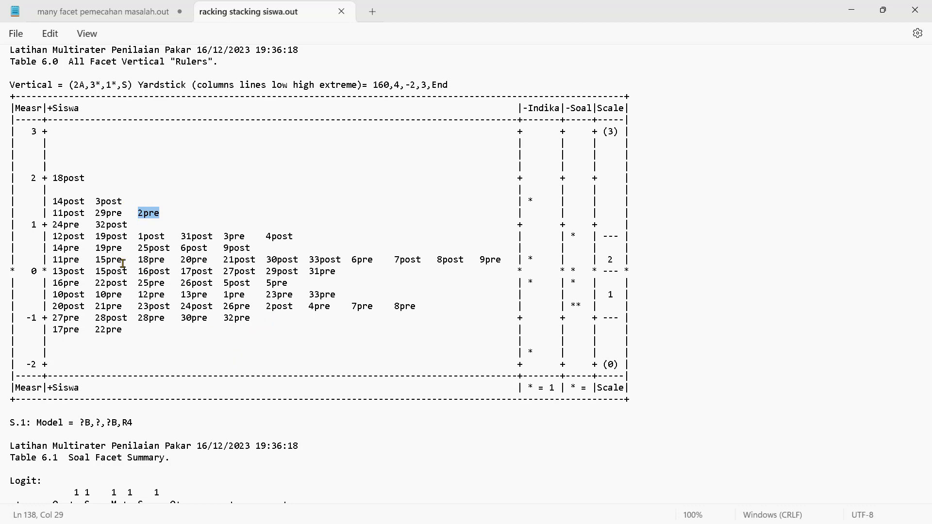
{"action": "left_click_drag", "start_coordinate": [267, 306], "coordinate": [293, 306]}
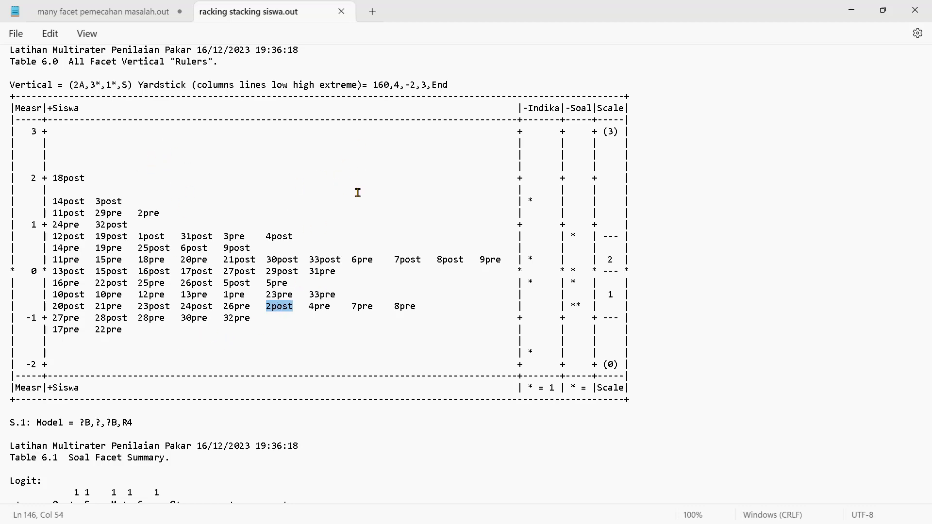
{"action": "left_click", "coordinate": [310, 236]}
Step: Copy the entire All Facet Vertical Rulers chart of Table 6.0, from top to bottom border, and minimize the output file
{"action": "left_click_drag", "start_coordinate": [12, 96], "coordinate": [632, 411]}
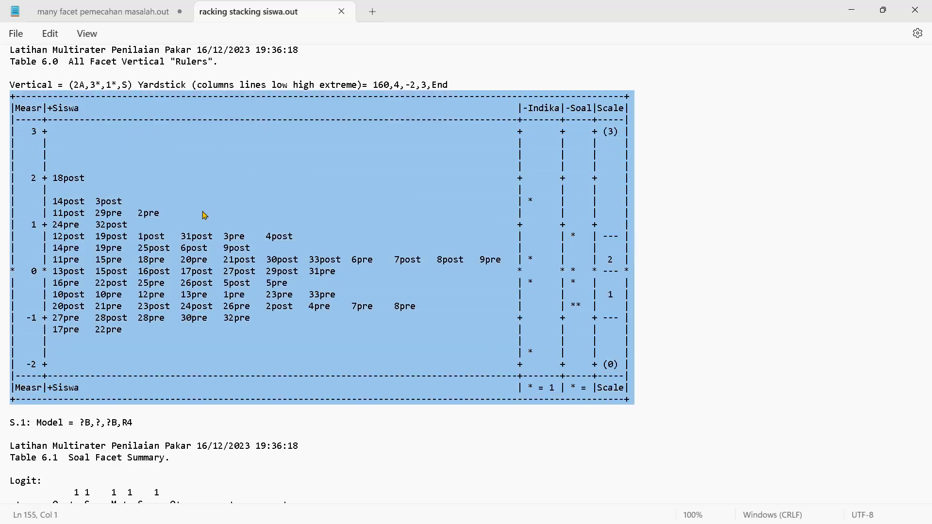
{"action": "right_click", "coordinate": [232, 167]}
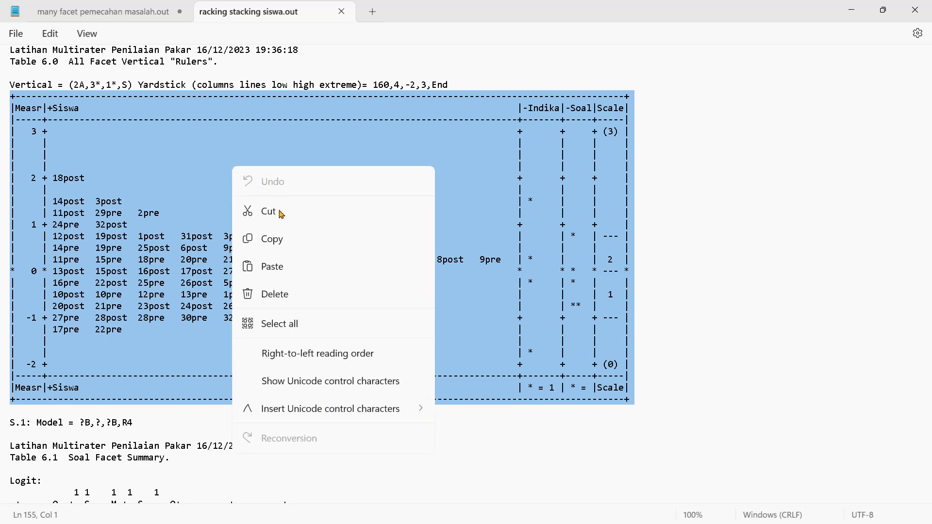
{"action": "left_click", "coordinate": [275, 236]}
{"action": "left_click", "coordinate": [851, 10]}
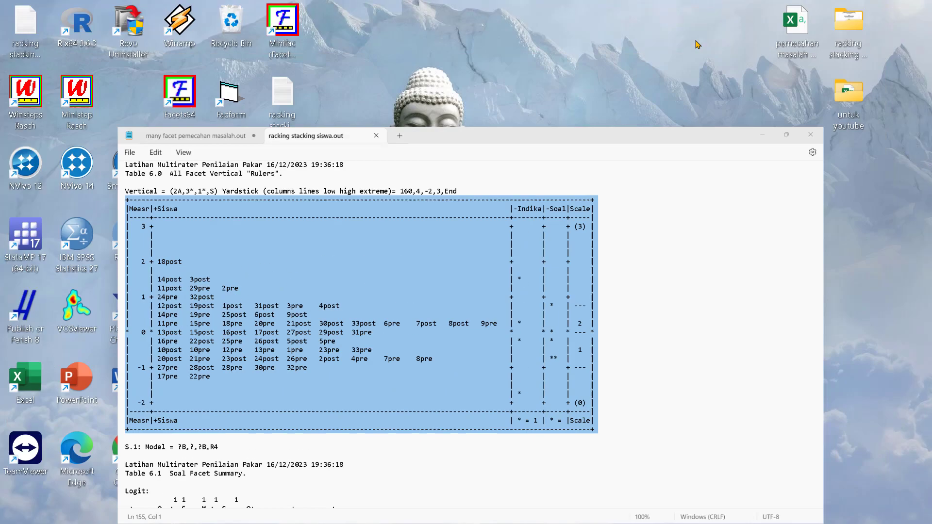
Step: Switch to Word, create a blank document from the open skripsi full-299-300 file's window, and set its page orientation to landscape
{"action": "mouse_move", "coordinate": [559, 517]}
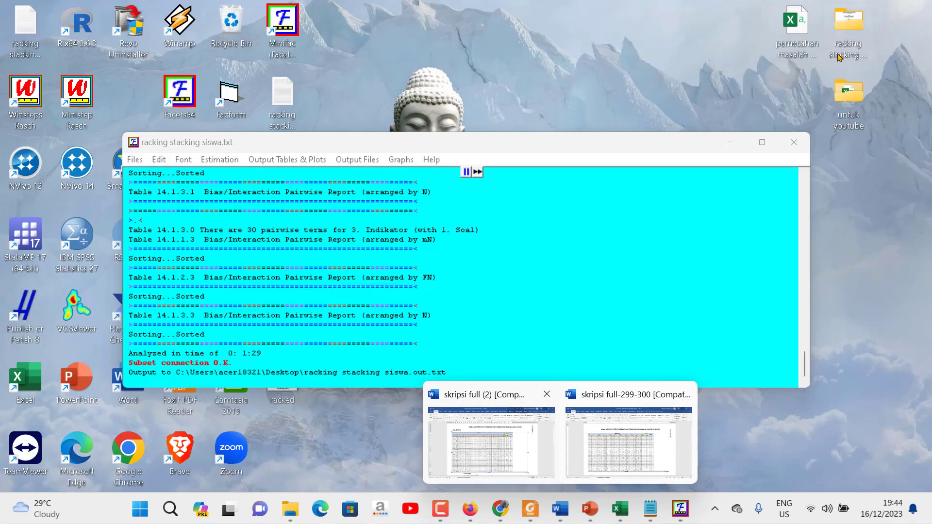
{"action": "left_click", "coordinate": [643, 433]}
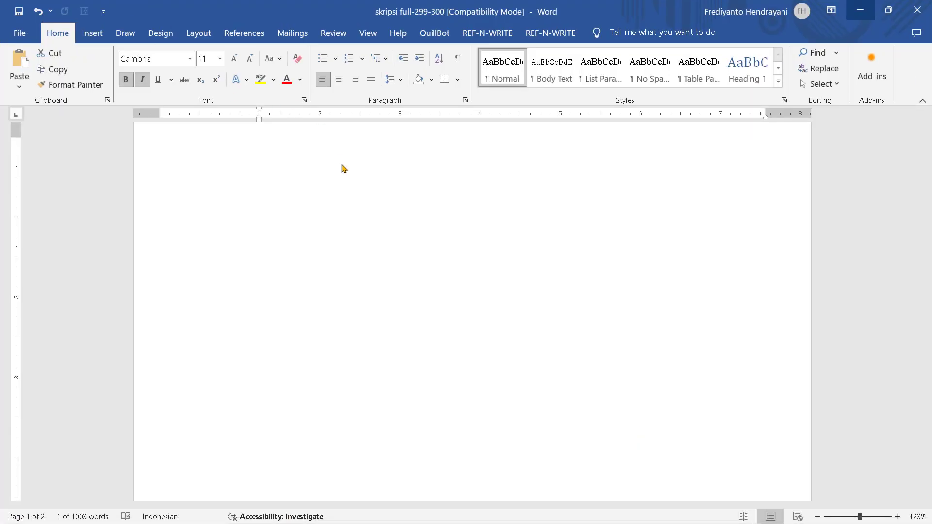
{"action": "left_click", "coordinate": [19, 32]}
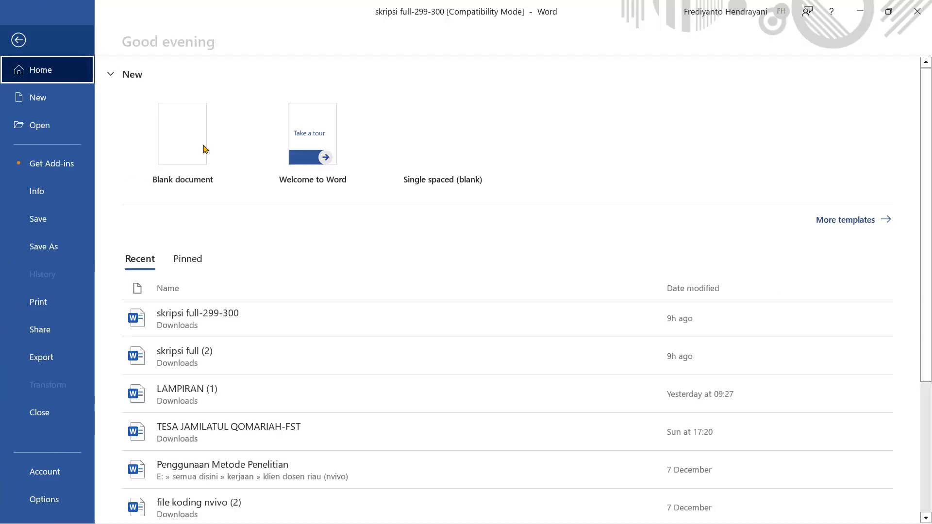
{"action": "left_click", "coordinate": [193, 138]}
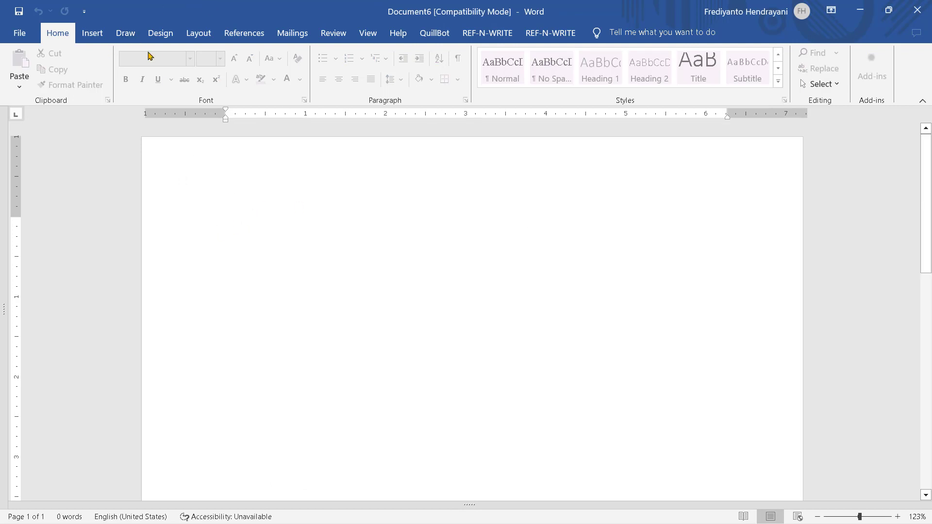
{"action": "left_click", "coordinate": [196, 34]}
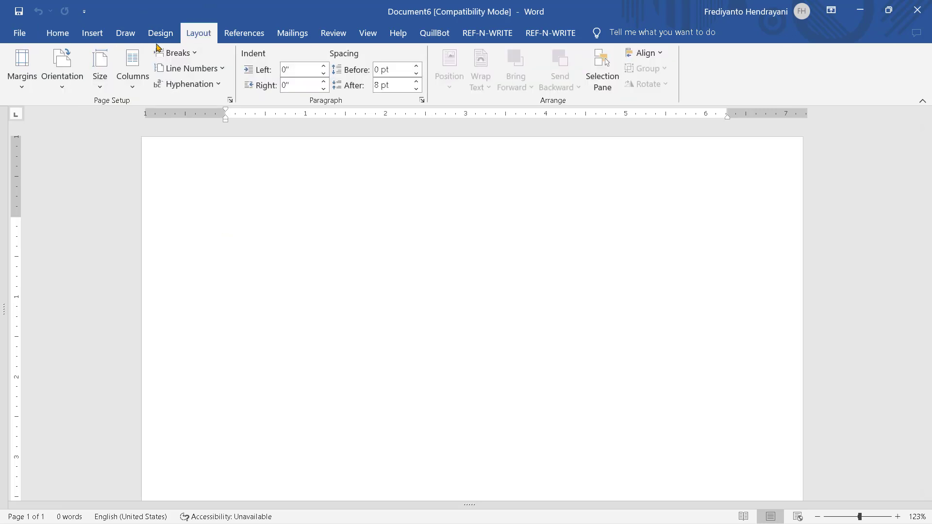
{"action": "left_click", "coordinate": [62, 87]}
{"action": "left_click", "coordinate": [83, 141]}
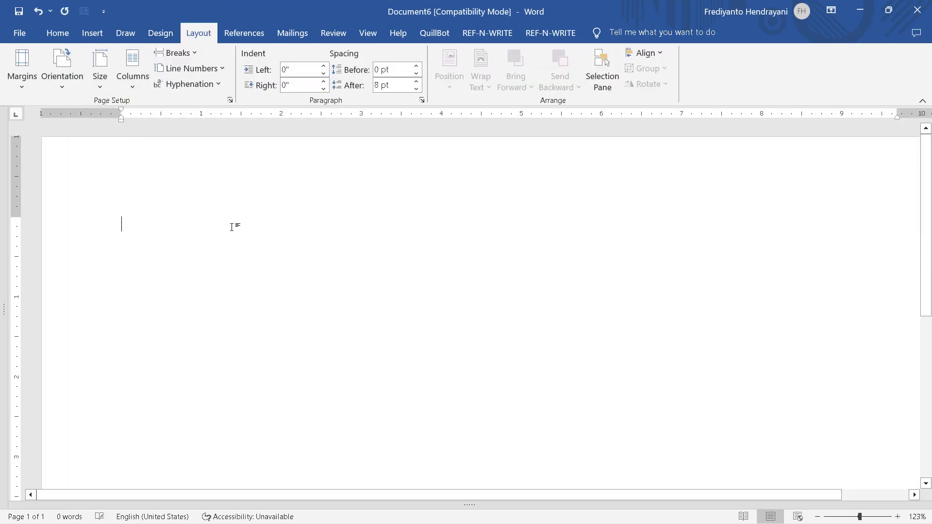
Step: Paste the copied ruler chart into the blank document as text only
{"action": "right_click", "coordinate": [147, 225]}
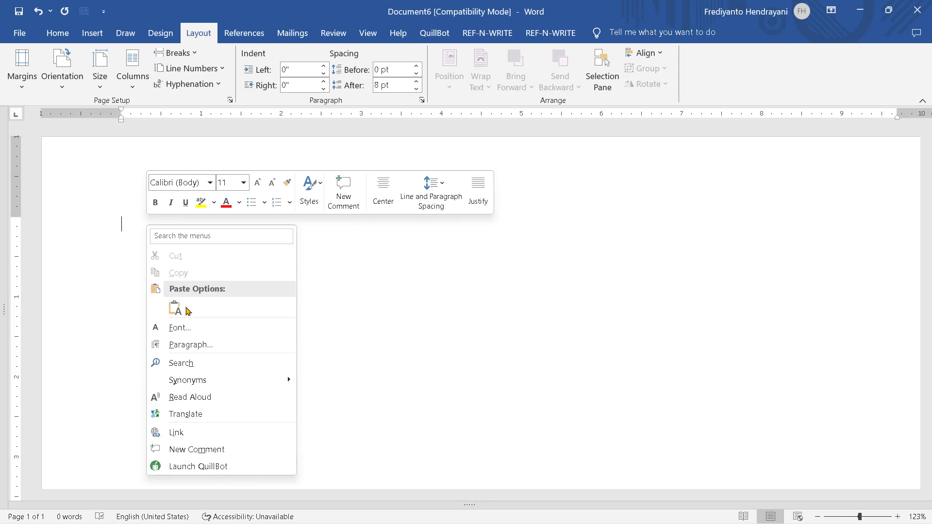
{"action": "left_click", "coordinate": [182, 307]}
{"action": "scroll", "coordinate": [388, 287], "scroll_direction": "up", "scroll_amount": 10}
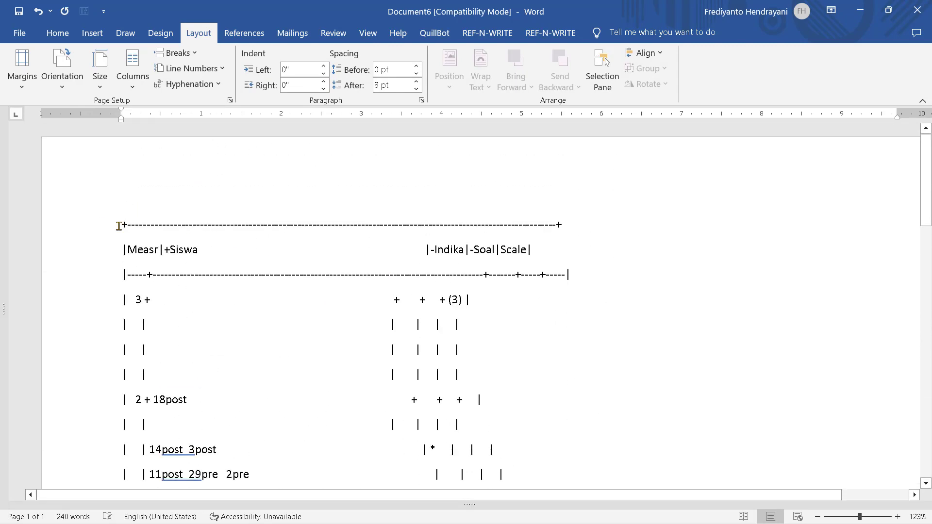
Step: Select the whole pasted ruler chart and format it in Andale Mono at size 8 so the columns line up
{"action": "left_click_drag", "start_coordinate": [119, 225], "coordinate": [531, 185]}
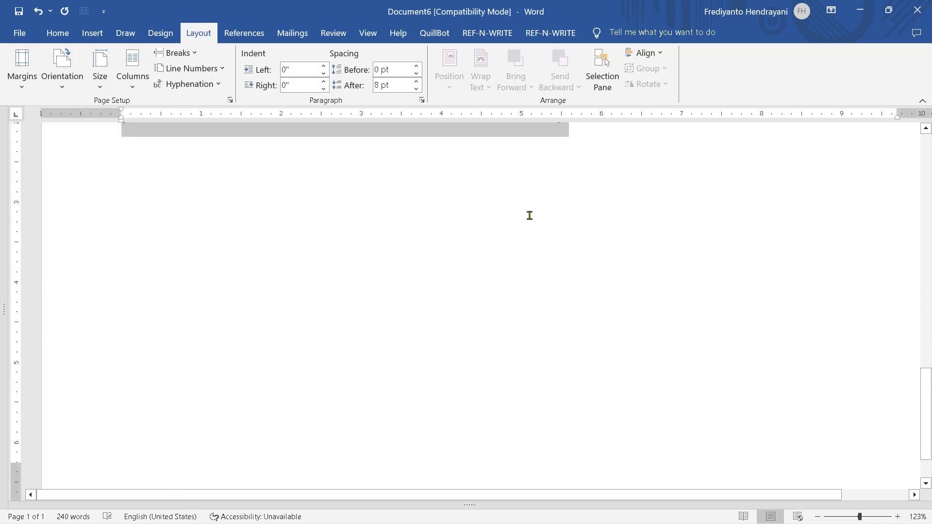
{"action": "scroll", "coordinate": [398, 258], "scroll_direction": "up", "scroll_amount": 15}
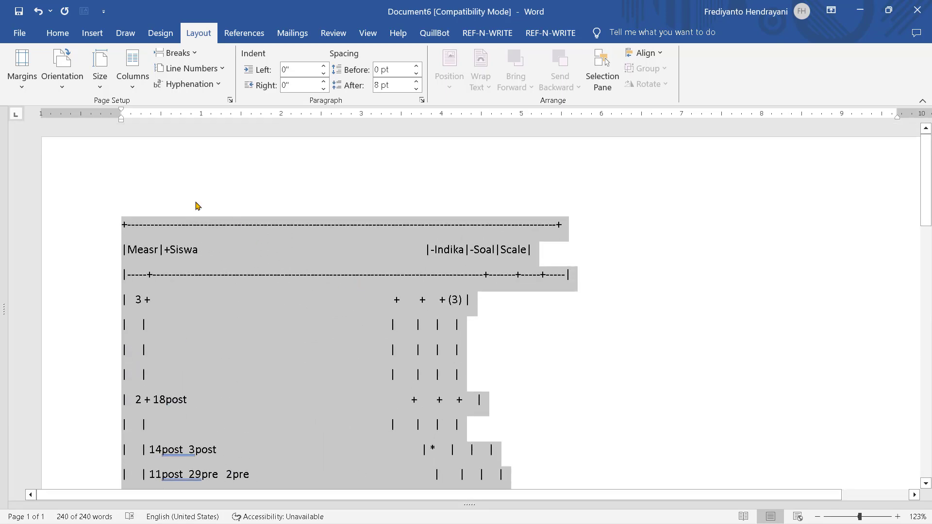
{"action": "left_click", "coordinate": [59, 33]}
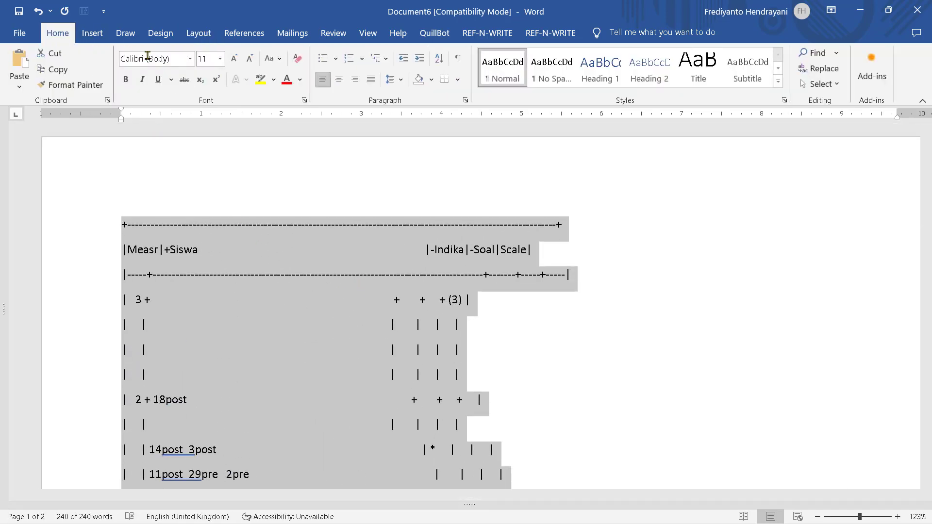
{"action": "left_click", "coordinate": [190, 63]}
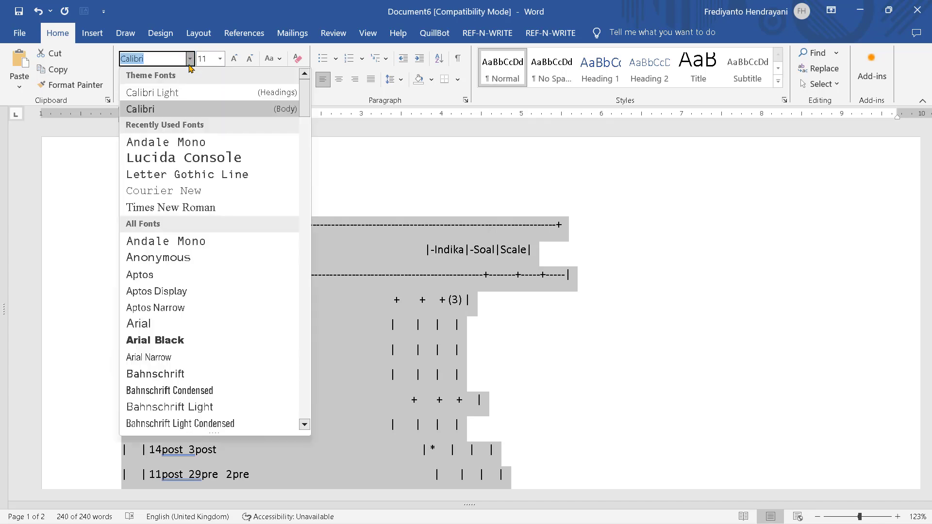
{"action": "left_click", "coordinate": [182, 145]}
{"action": "left_click", "coordinate": [220, 59]}
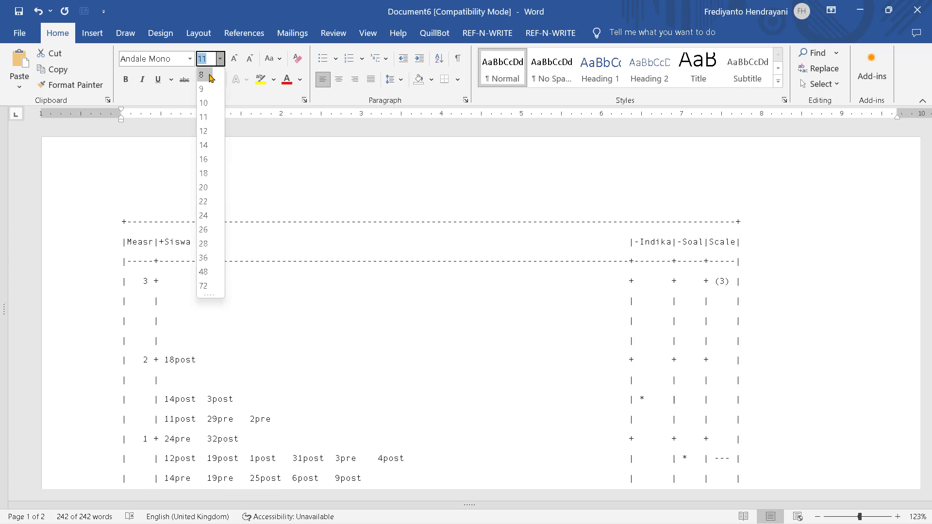
{"action": "left_click", "coordinate": [210, 78]}
{"action": "scroll", "coordinate": [745, 328], "scroll_direction": "down", "scroll_amount": 4}
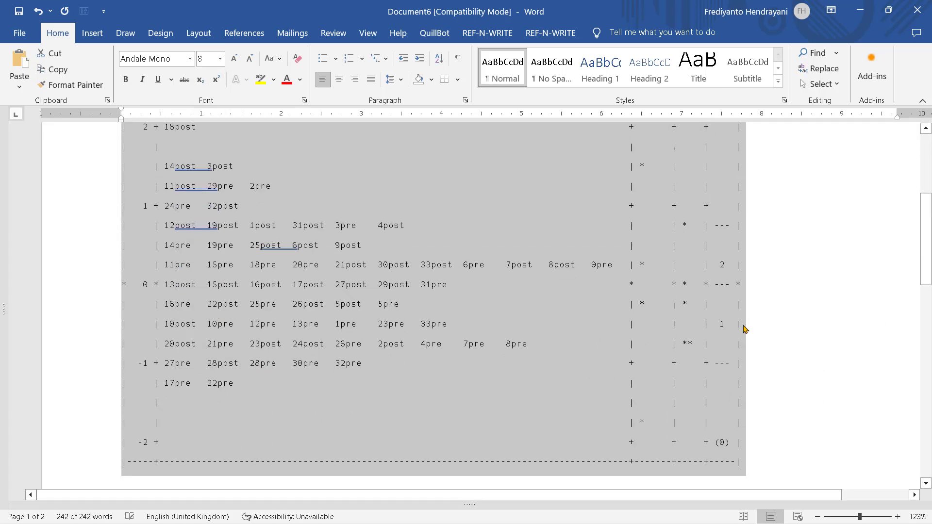
{"action": "scroll", "coordinate": [625, 365], "scroll_direction": "down", "scroll_amount": 2}
{"action": "scroll", "coordinate": [616, 364], "scroll_direction": "up", "scroll_amount": 3}
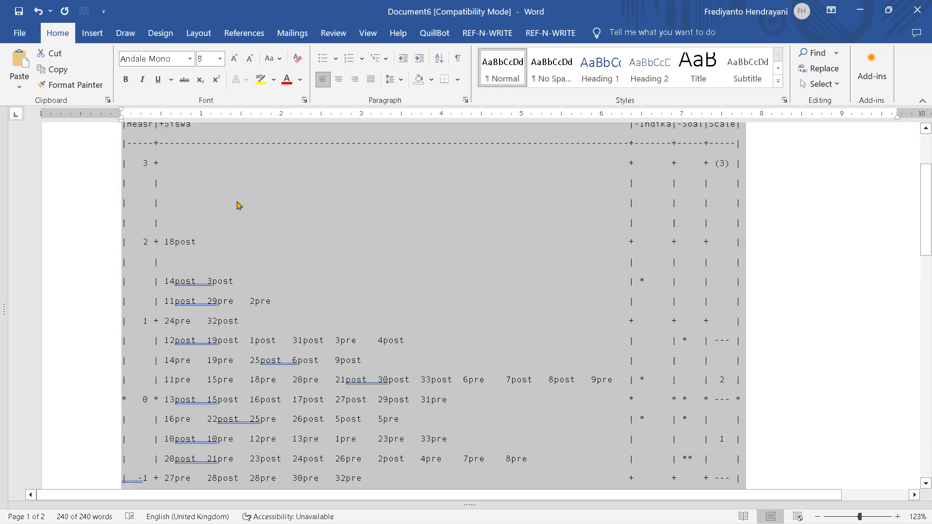
{"action": "scroll", "coordinate": [527, 279], "scroll_direction": "down", "scroll_amount": 1}
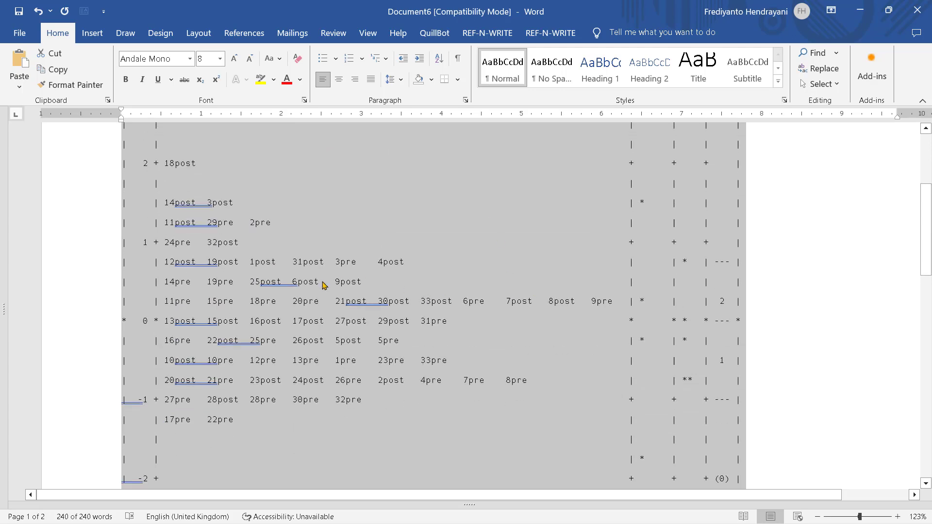
Step: Try the Lucida Console font on the selected ruler chart and check its layout from top to bottom
{"action": "left_click", "coordinate": [189, 58]}
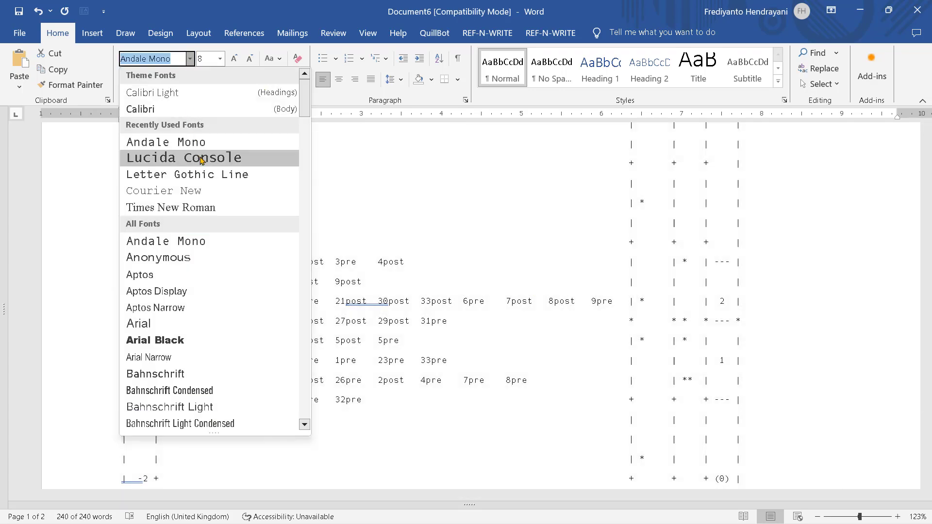
{"action": "left_click", "coordinate": [196, 153]}
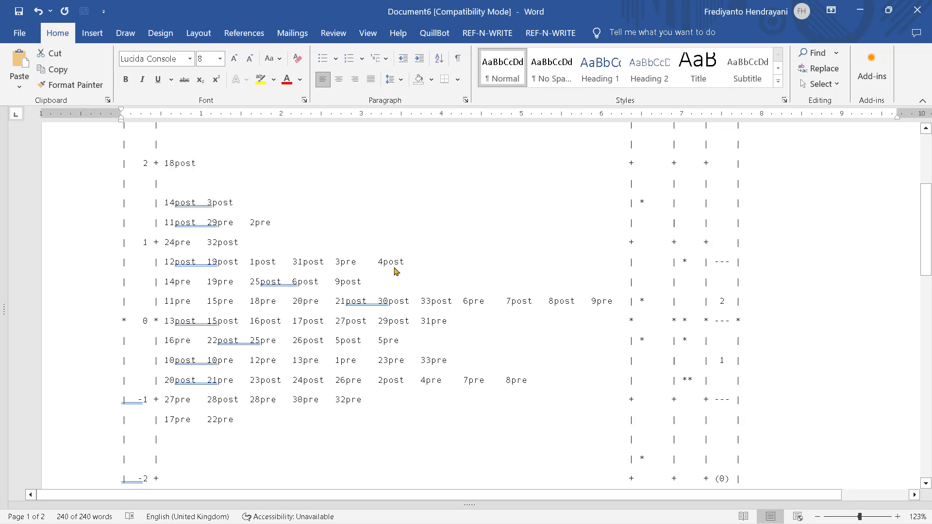
{"action": "scroll", "coordinate": [420, 257], "scroll_direction": "up", "scroll_amount": 1}
{"action": "scroll", "coordinate": [426, 255], "scroll_direction": "down", "scroll_amount": 3}
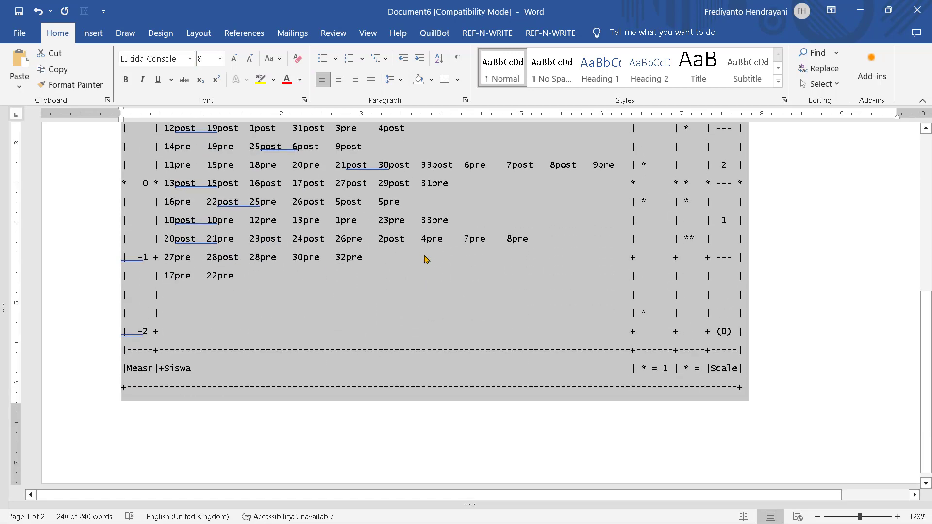
{"action": "scroll", "coordinate": [426, 259], "scroll_direction": "up", "scroll_amount": 8}
{"action": "scroll", "coordinate": [426, 259], "scroll_direction": "down", "scroll_amount": 3}
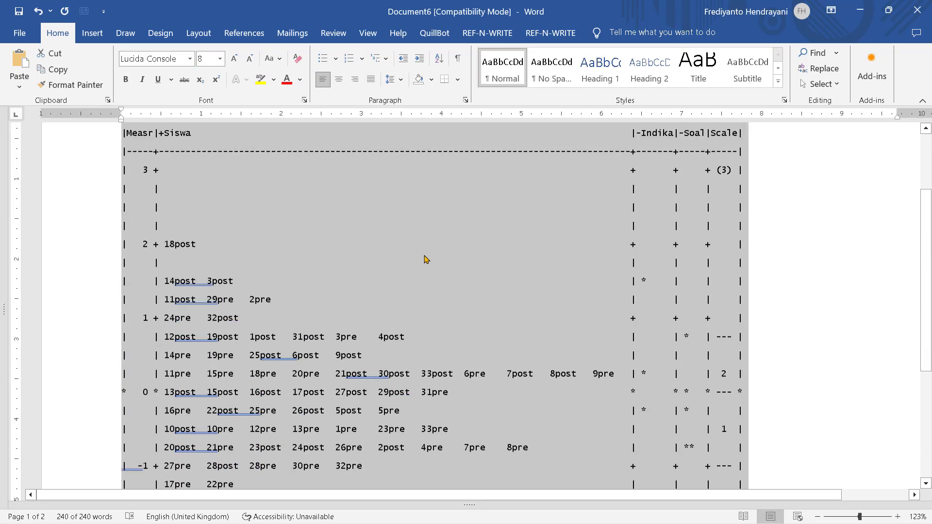
Step: Change the ruler chart's font to Letter Gothic Line and deselect the text to check the alignment
{"action": "left_click", "coordinate": [190, 59]}
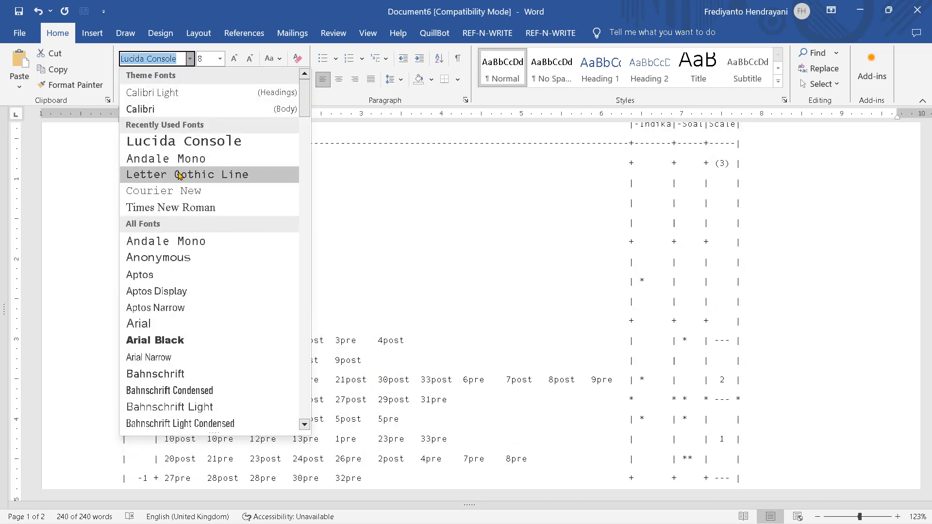
{"action": "left_click", "coordinate": [180, 174]}
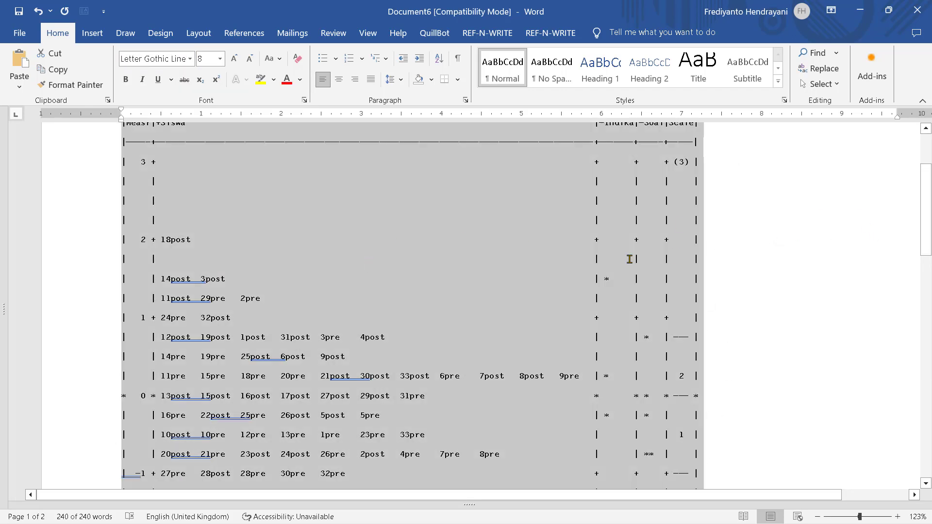
{"action": "left_click", "coordinate": [629, 259]}
{"action": "scroll", "coordinate": [420, 276], "scroll_direction": "down", "scroll_amount": 1}
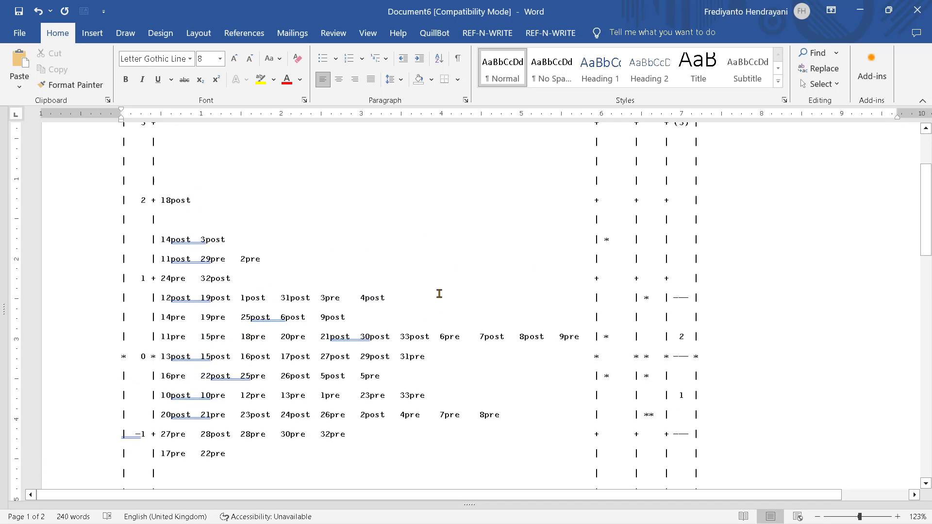
Step: Check the ruler chart's alignment in the document and minimize both Word documents to get back to Facets
{"action": "scroll", "coordinate": [440, 294], "scroll_direction": "up", "scroll_amount": 3}
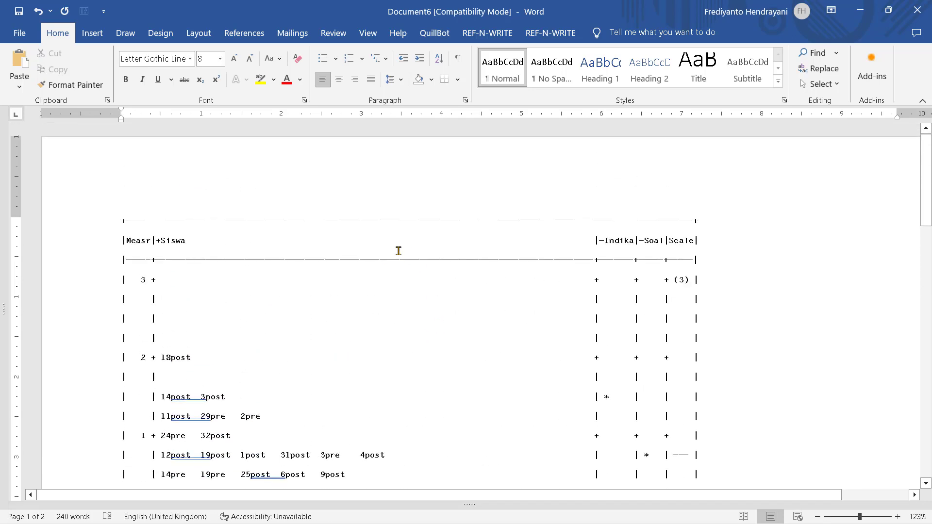
{"action": "scroll", "coordinate": [398, 251], "scroll_direction": "down", "scroll_amount": 1}
{"action": "scroll", "coordinate": [325, 231], "scroll_direction": "down", "scroll_amount": 3}
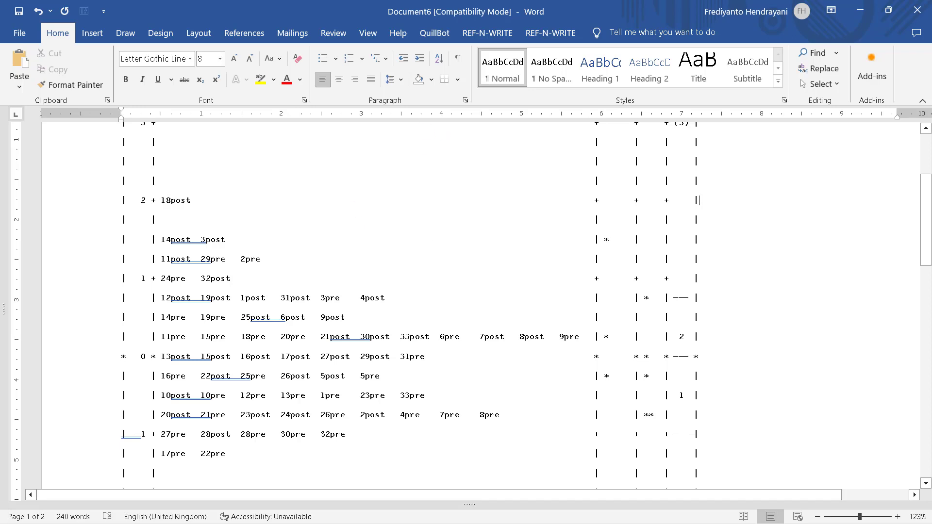
{"action": "left_click", "coordinate": [858, 8]}
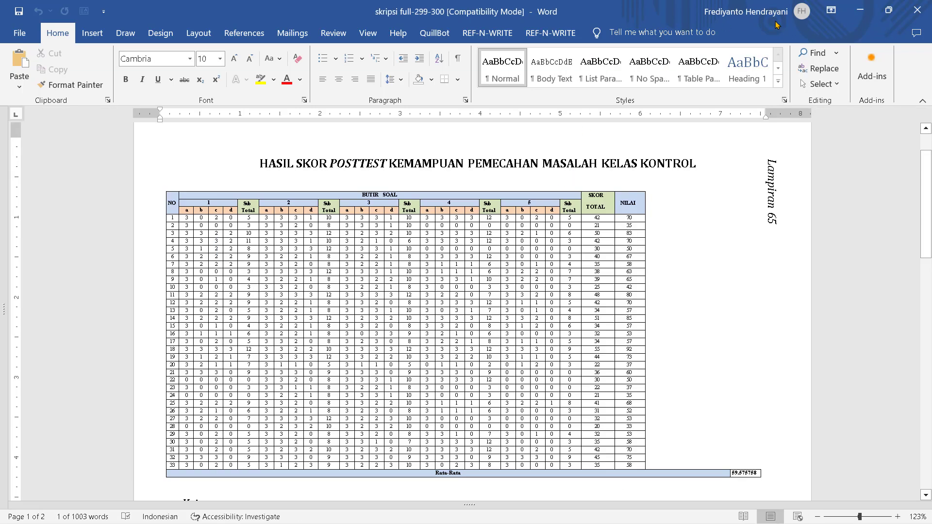
{"action": "left_click", "coordinate": [859, 10]}
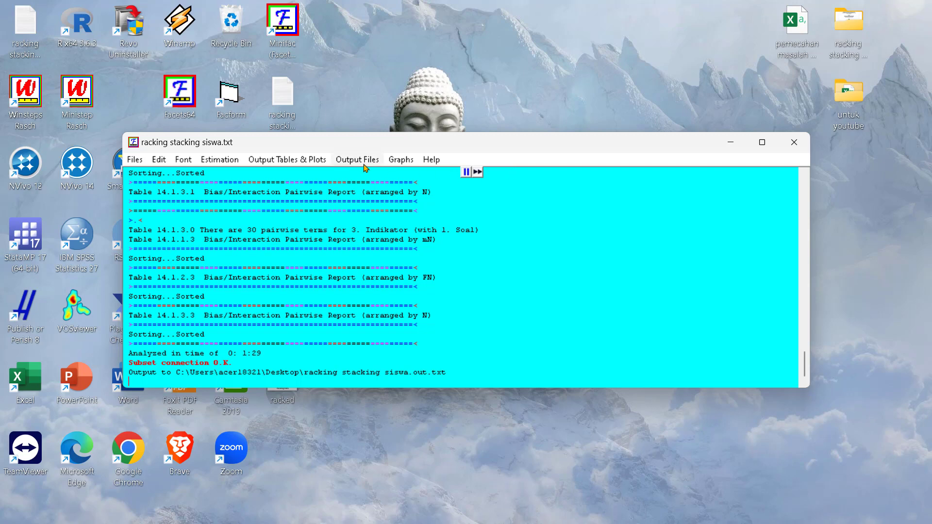
Step: Generate the Table 7 measure report for the 2 Siswa facet only, as a temporary output file
{"action": "left_click", "coordinate": [288, 164]}
{"action": "left_click", "coordinate": [320, 221]}
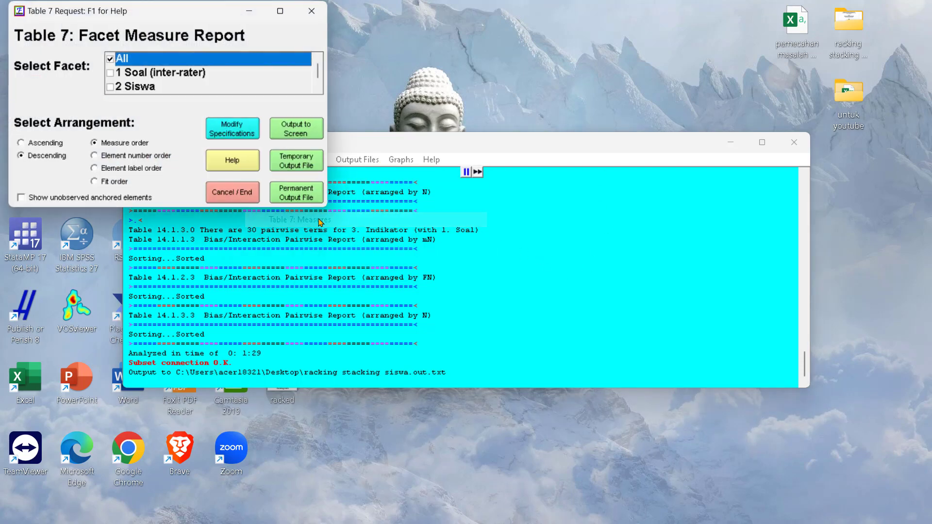
{"action": "left_click", "coordinate": [110, 87]}
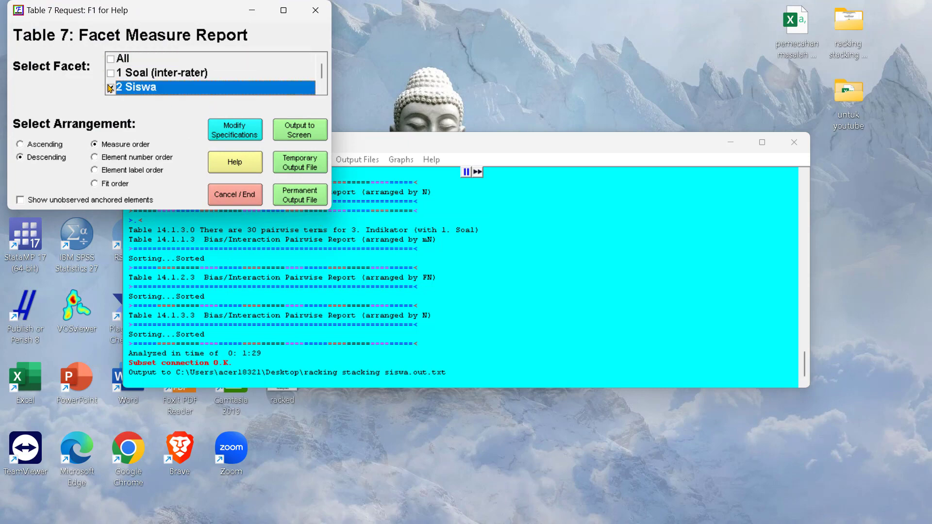
{"action": "left_click", "coordinate": [304, 167]}
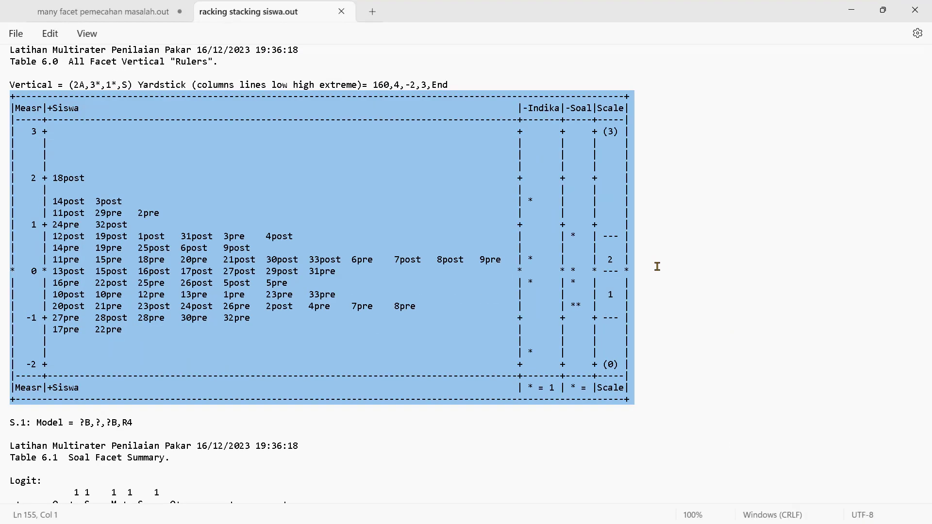
Step: Examine the Siswa measurement report from start to end, focusing on the Measure values, and minimize the report
{"action": "scroll", "coordinate": [395, 234], "scroll_direction": "down", "scroll_amount": 5}
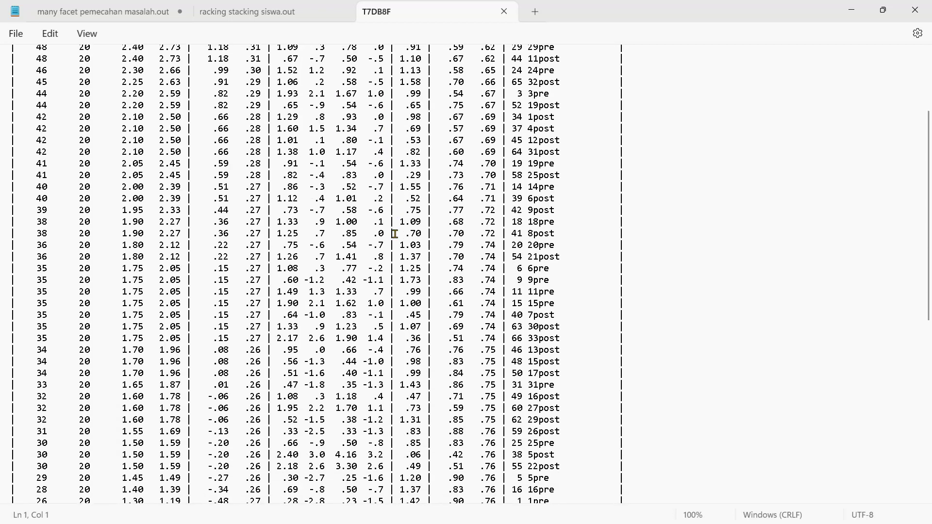
{"action": "scroll", "coordinate": [394, 233], "scroll_direction": "up", "scroll_amount": 4}
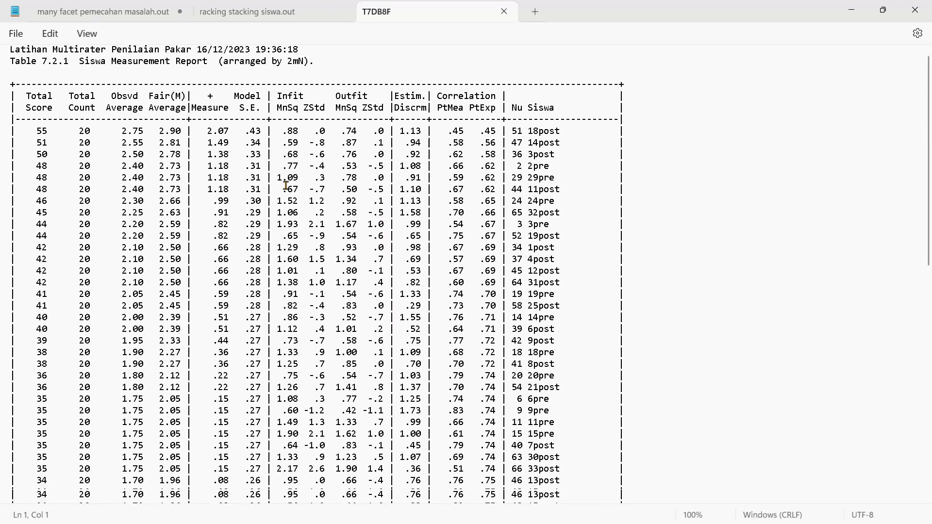
{"action": "scroll", "coordinate": [286, 186], "scroll_direction": "down", "scroll_amount": 3}
{"action": "scroll", "coordinate": [211, 107], "scroll_direction": "up", "scroll_amount": 3}
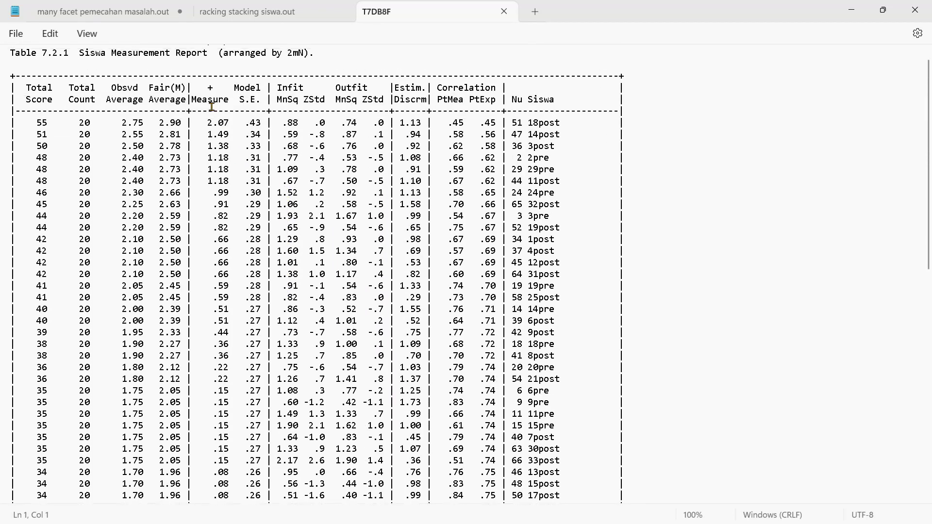
{"action": "left_click_drag", "start_coordinate": [193, 101], "coordinate": [231, 103]}
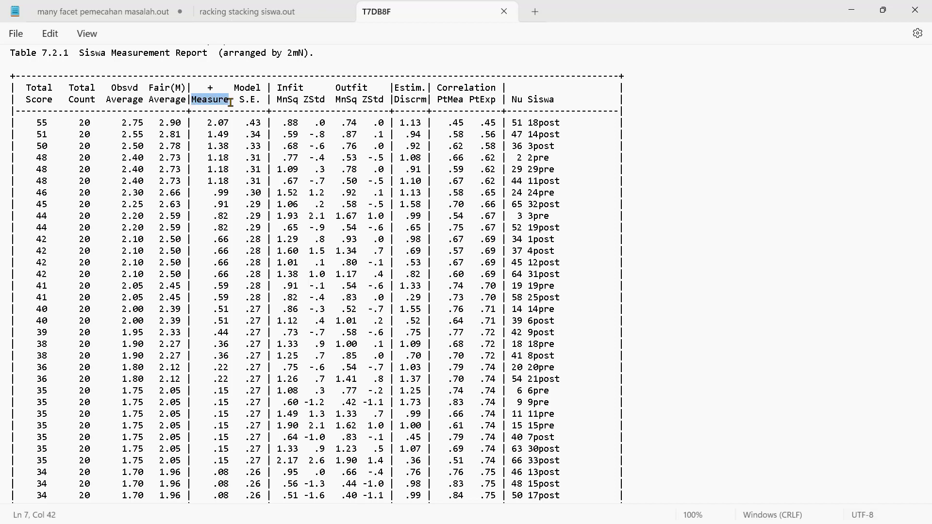
{"action": "scroll", "coordinate": [228, 245], "scroll_direction": "down", "scroll_amount": 6}
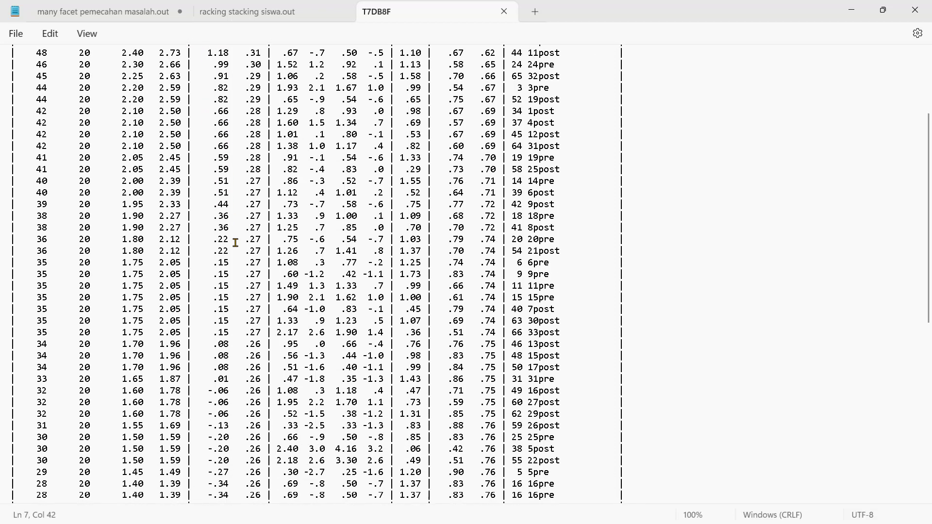
{"action": "scroll", "coordinate": [239, 250], "scroll_direction": "down", "scroll_amount": 8}
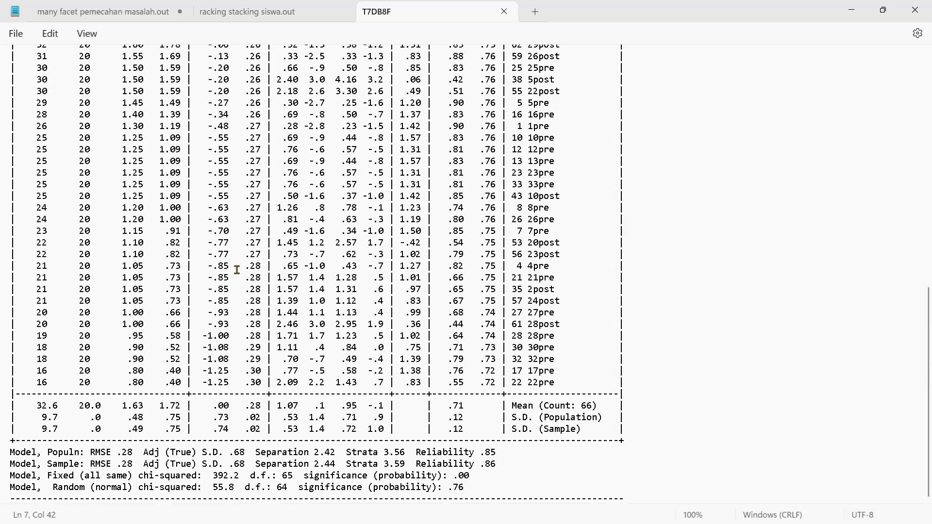
{"action": "scroll", "coordinate": [235, 267], "scroll_direction": "up", "scroll_amount": 12}
{"action": "scroll", "coordinate": [236, 266], "scroll_direction": "up", "scroll_amount": 5}
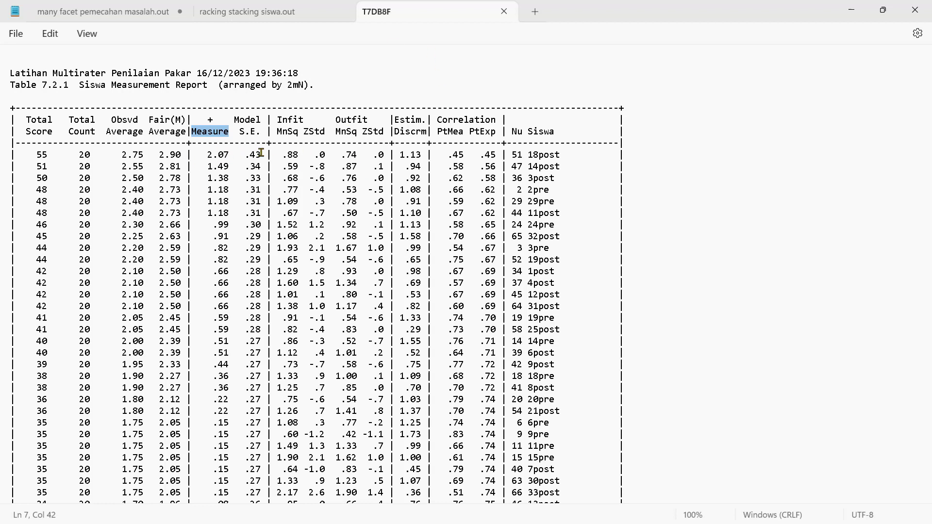
{"action": "left_click", "coordinate": [851, 10]}
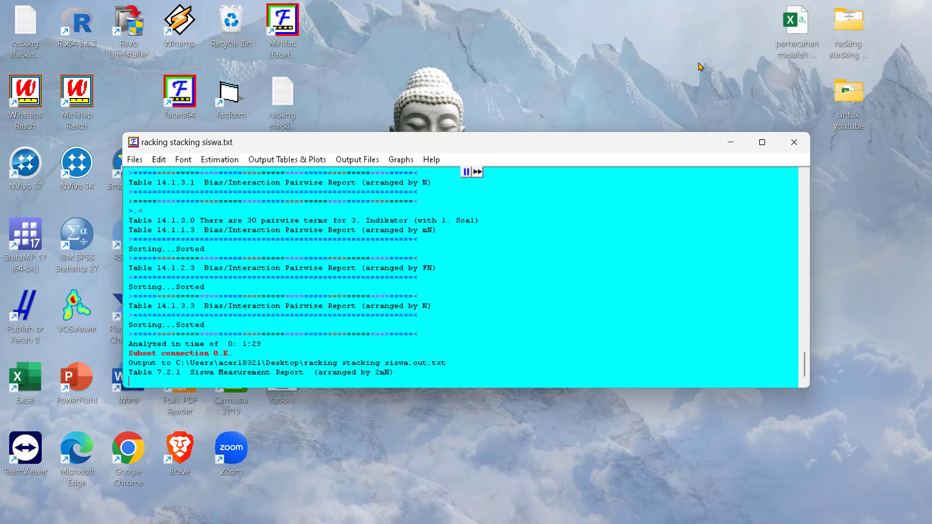
Step: Export the score and measure file for the 2 Siswa facet to Excel, saving it on the Desktop as "data siswa"
{"action": "left_click", "coordinate": [360, 160]}
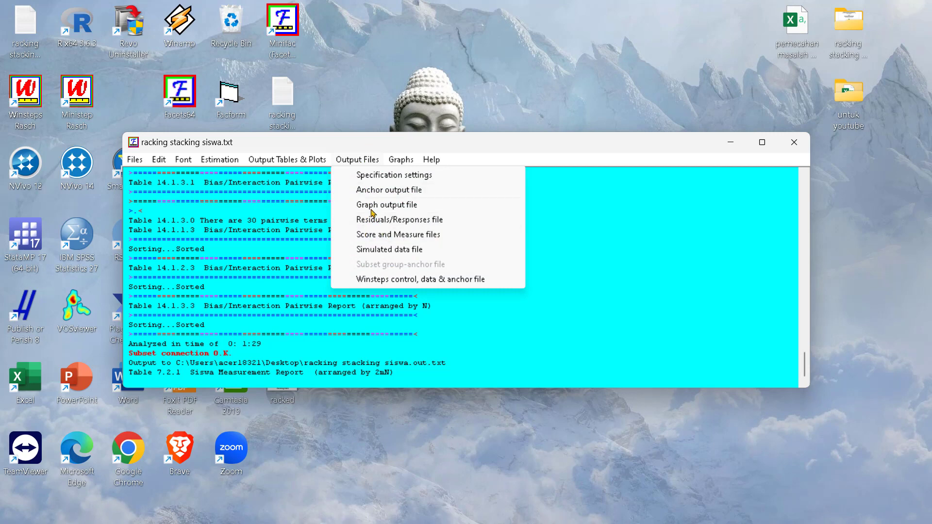
{"action": "left_click", "coordinate": [409, 237]}
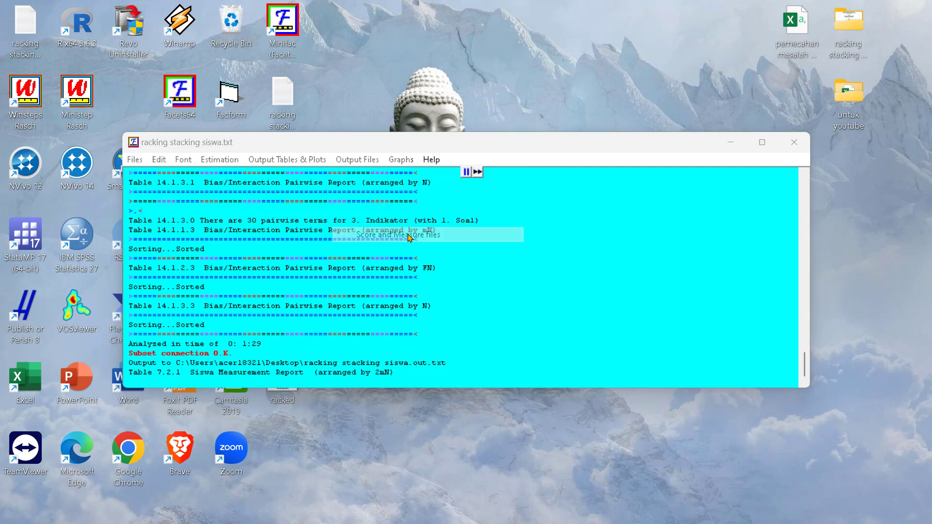
{"action": "left_click", "coordinate": [137, 83]}
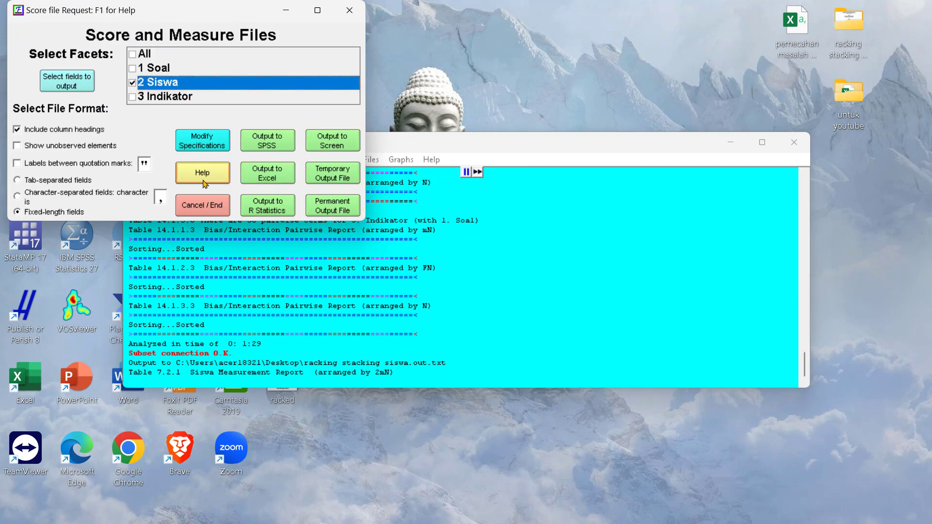
{"action": "left_click", "coordinate": [273, 178]}
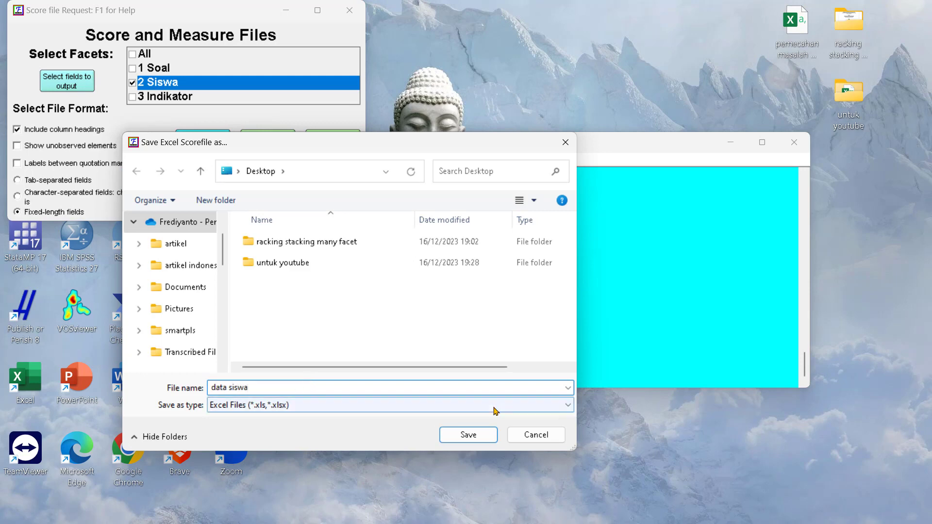
{"action": "left_click", "coordinate": [468, 434]}
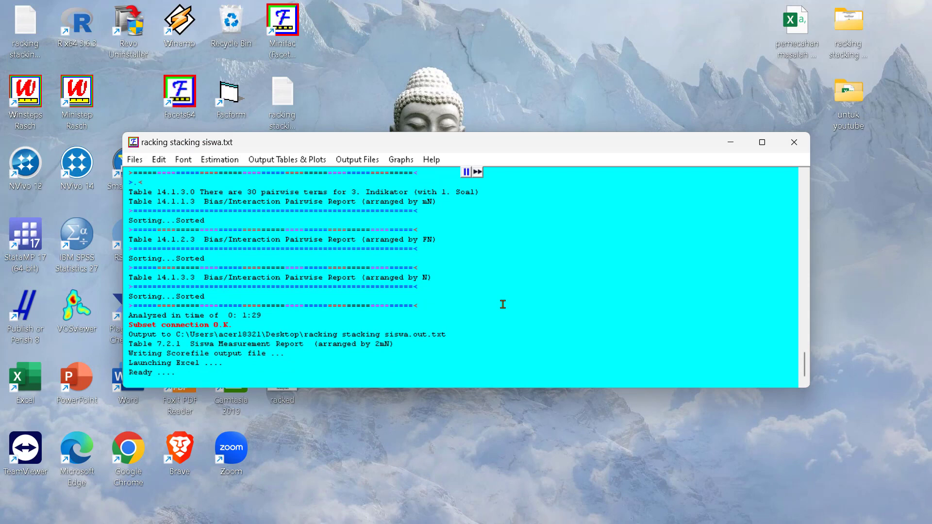
Step: Minimize Facets, switch to the exported data siswa.2 workbook in Excel and maximize its window
{"action": "left_click", "coordinate": [739, 141]}
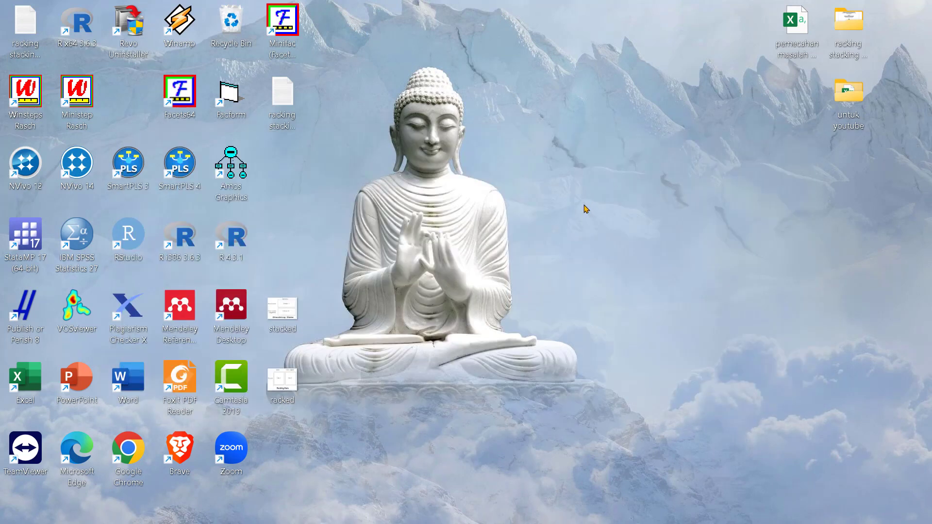
{"action": "mouse_move", "coordinate": [650, 509]}
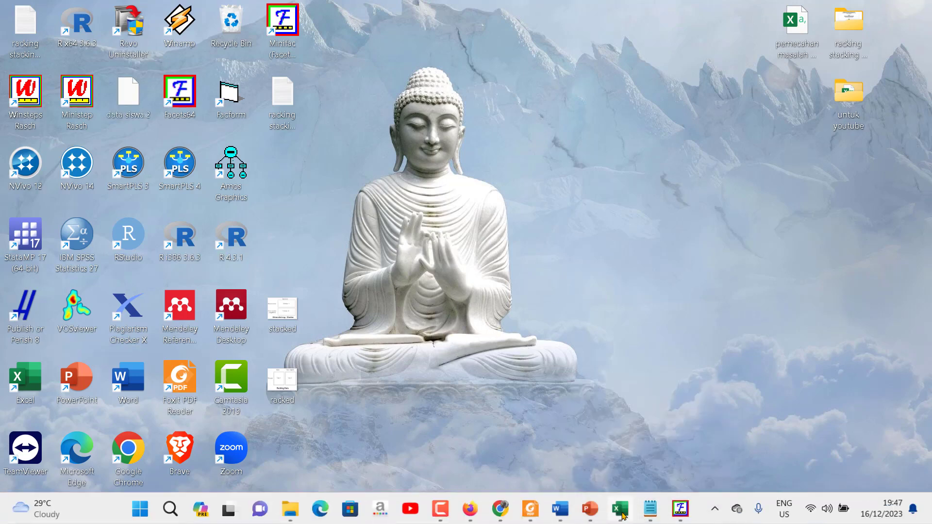
{"action": "left_click", "coordinate": [621, 510]}
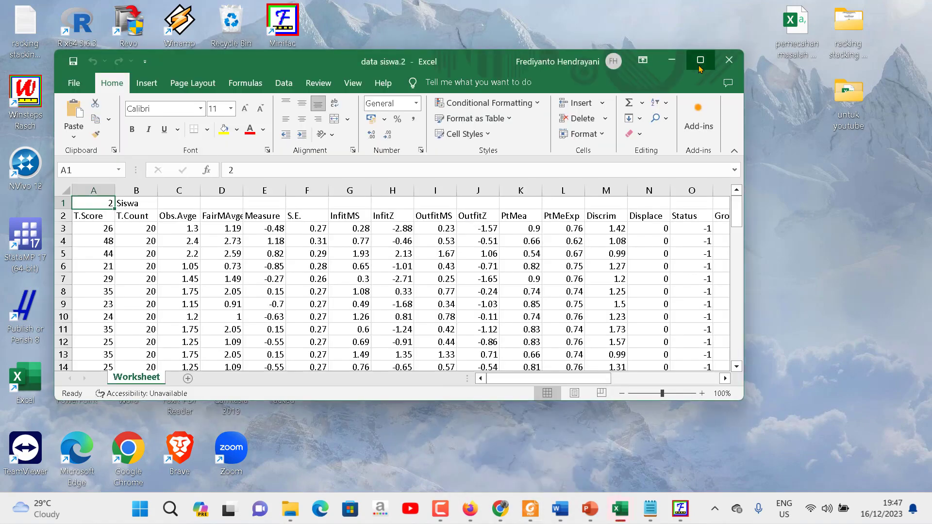
{"action": "left_click", "coordinate": [700, 60]}
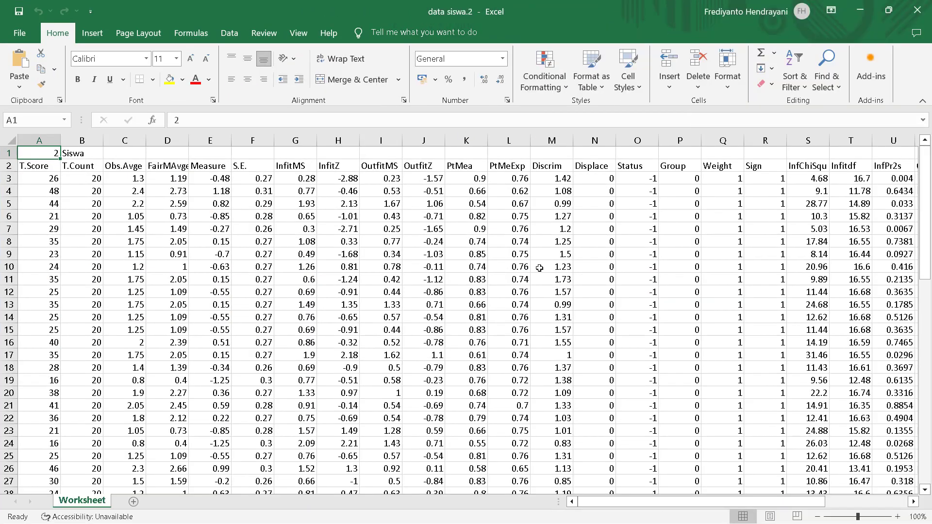
Step: Look through the Siswa labels in column Z to find where the pretest rows end and the posttest rows begin
{"action": "left_click_drag", "start_coordinate": [629, 508], "coordinate": [712, 508]}
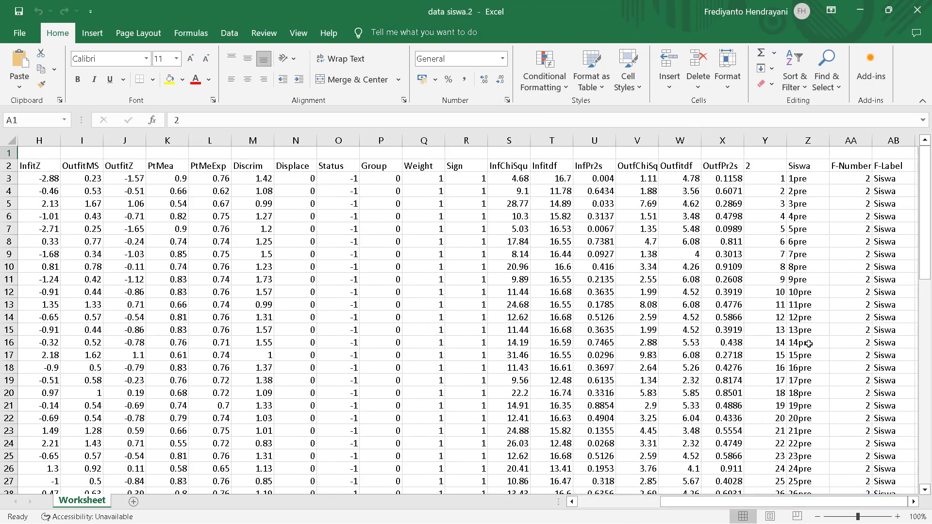
{"action": "scroll", "coordinate": [808, 347], "scroll_direction": "down", "scroll_amount": 7}
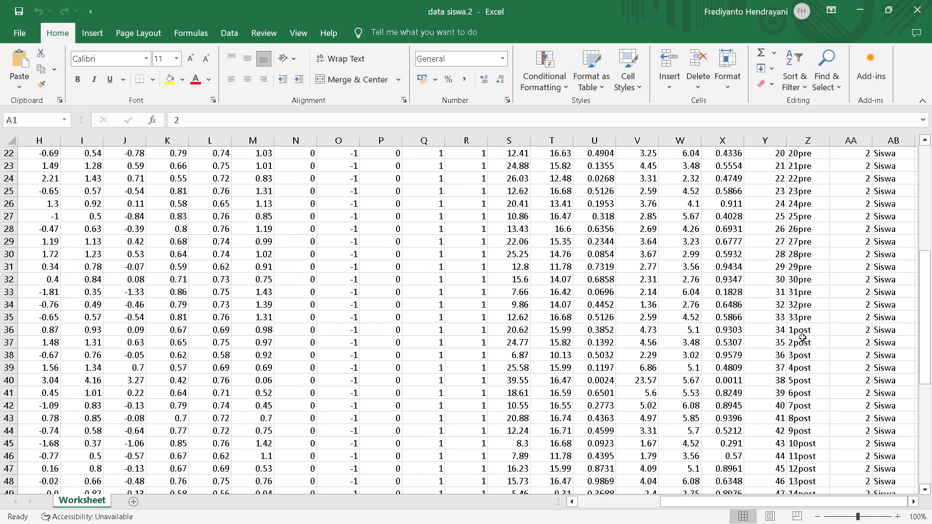
{"action": "scroll", "coordinate": [801, 330], "scroll_direction": "up", "scroll_amount": 7}
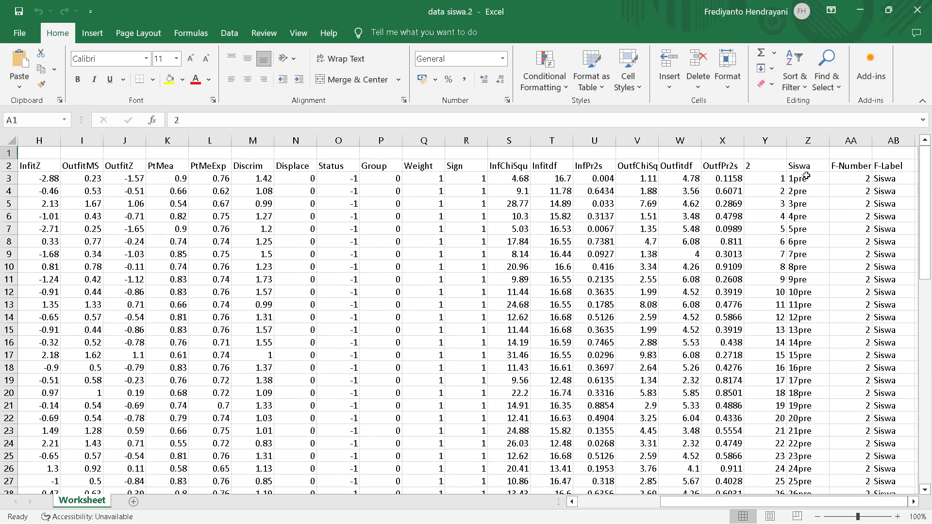
{"action": "scroll", "coordinate": [855, 272], "scroll_direction": "down", "scroll_amount": 5}
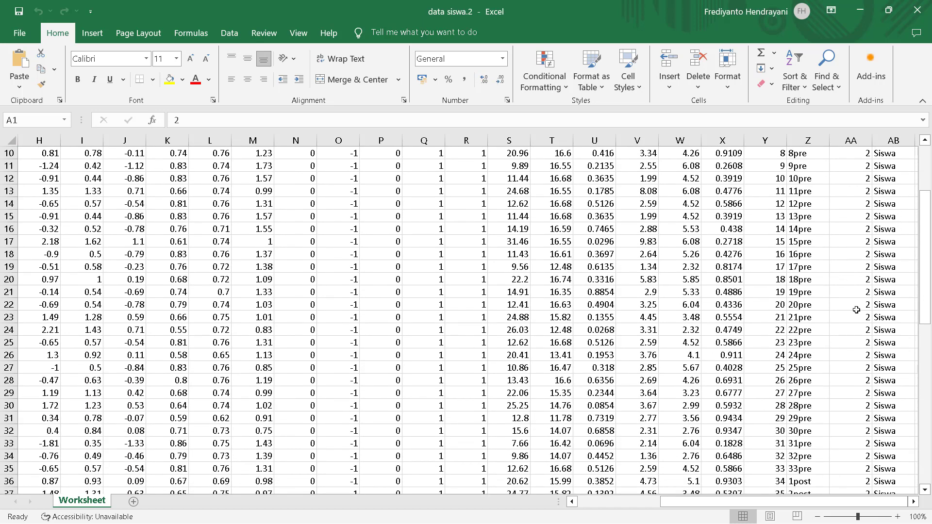
{"action": "scroll", "coordinate": [845, 325], "scroll_direction": "down", "scroll_amount": 1}
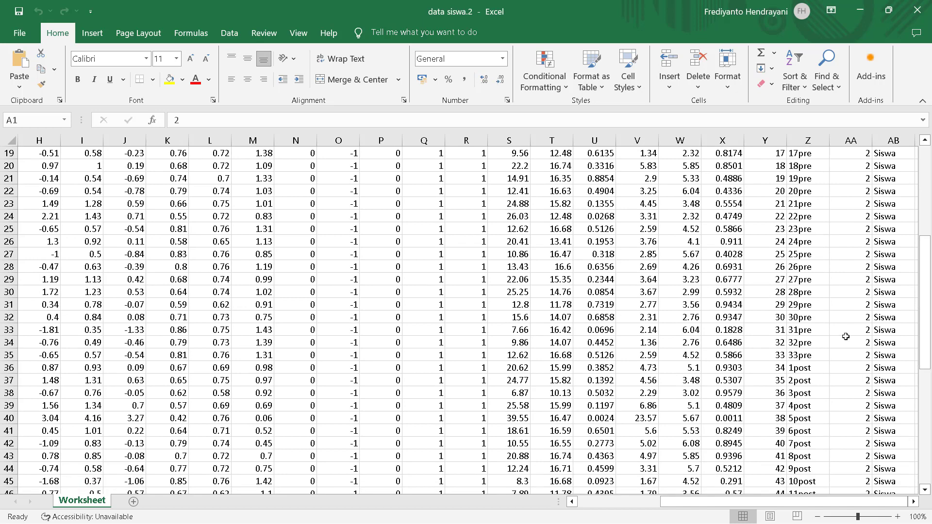
{"action": "left_click", "coordinate": [805, 355]}
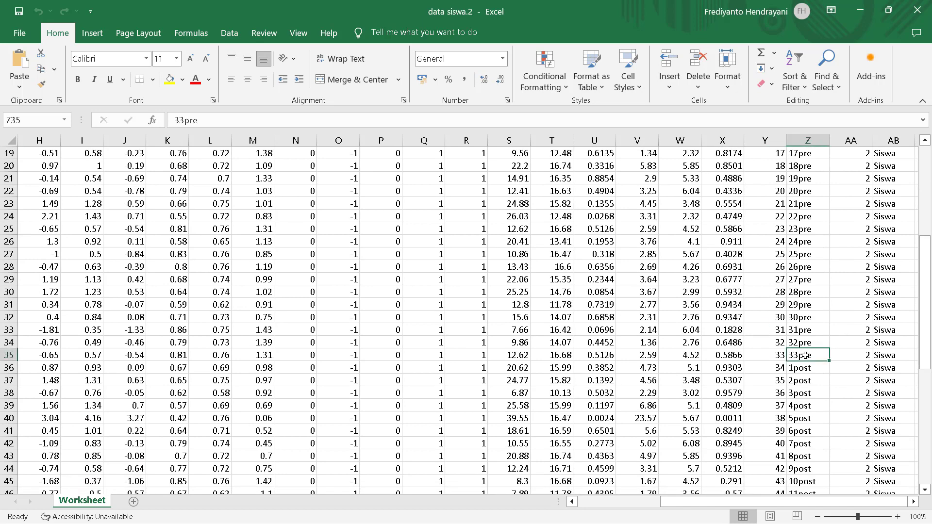
{"action": "left_click", "coordinate": [2, 356]}
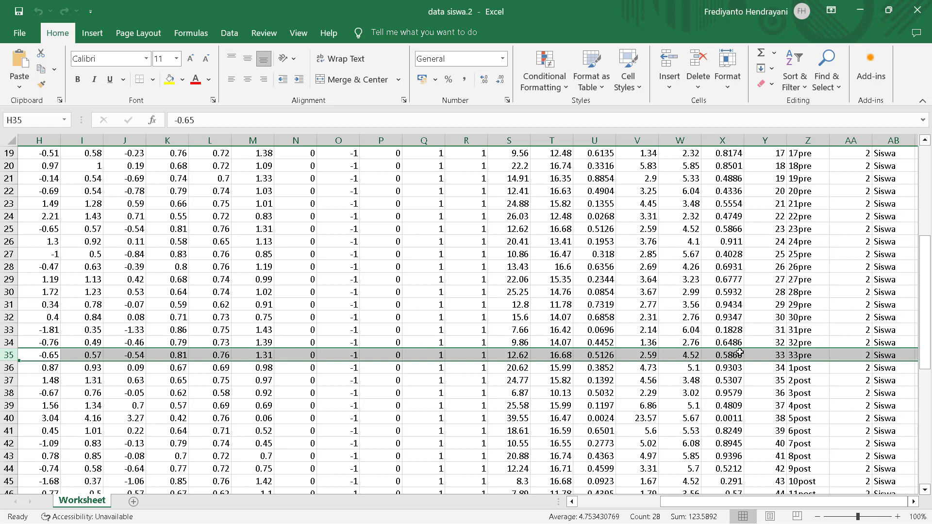
{"action": "left_click", "coordinate": [647, 392]}
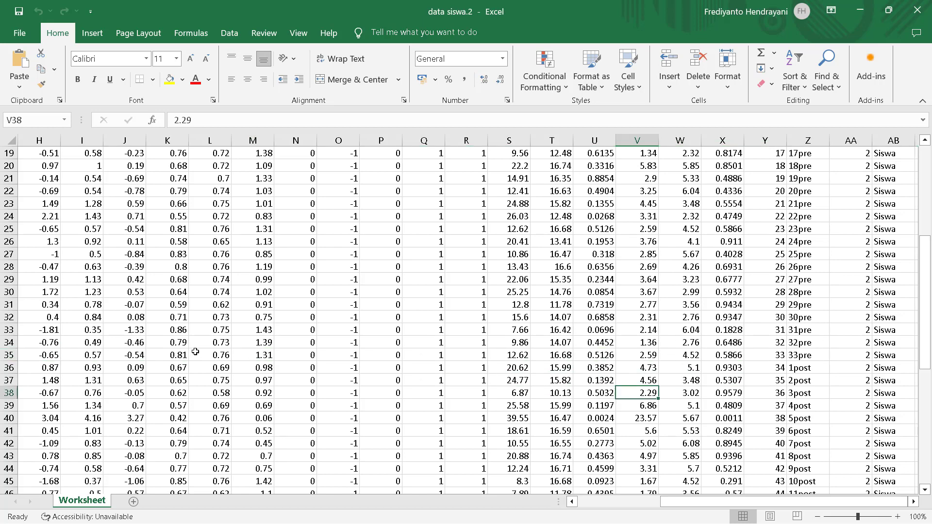
Step: Fill the pretest rows 3 to 35 (1pre to 33pre) with standard green and check where the fill ends
{"action": "left_click", "coordinate": [19, 349]}
{"action": "left_click_drag", "start_coordinate": [20, 350], "coordinate": [65, 183]}
{"action": "left_click", "coordinate": [182, 79]}
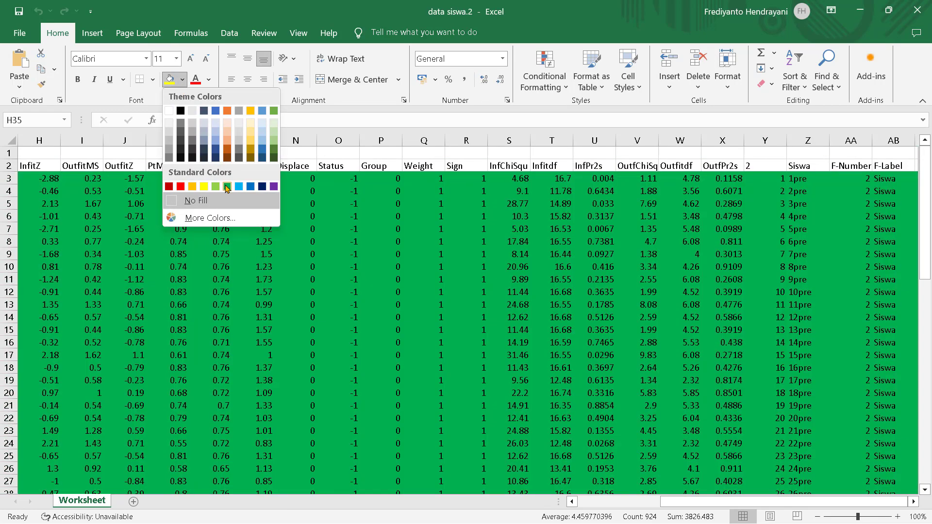
{"action": "left_click", "coordinate": [227, 187]}
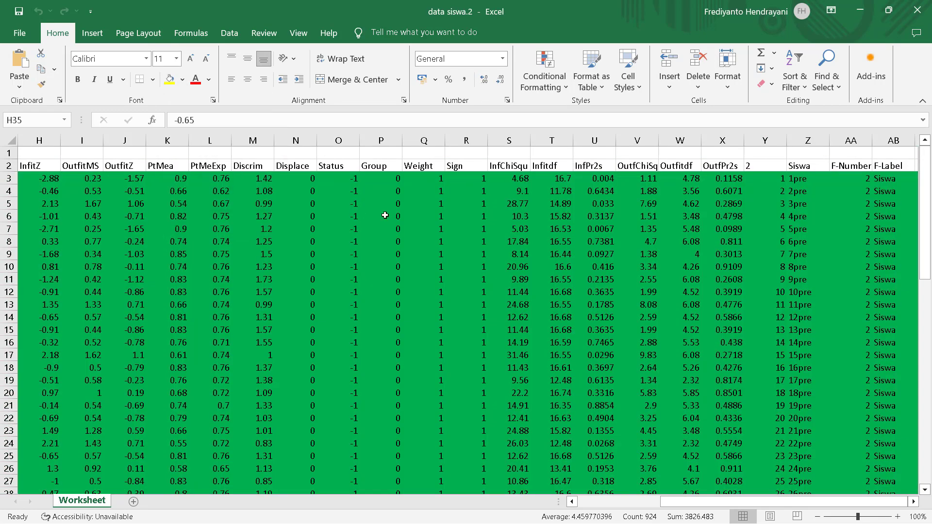
{"action": "scroll", "coordinate": [406, 295], "scroll_direction": "down", "scroll_amount": 7}
{"action": "scroll", "coordinate": [407, 295], "scroll_direction": "up", "scroll_amount": 3}
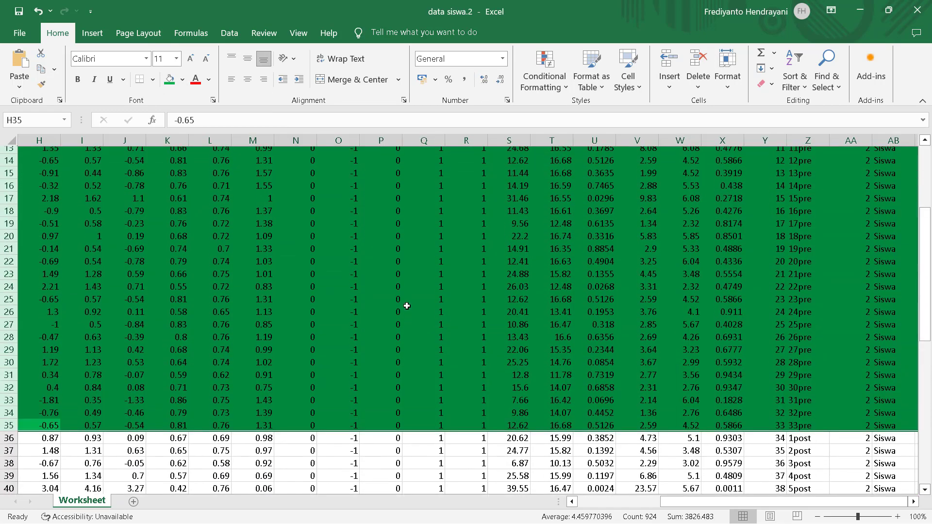
{"action": "scroll", "coordinate": [397, 306], "scroll_direction": "up", "scroll_amount": 4}
{"action": "scroll", "coordinate": [397, 306], "scroll_direction": "down", "scroll_amount": 15}
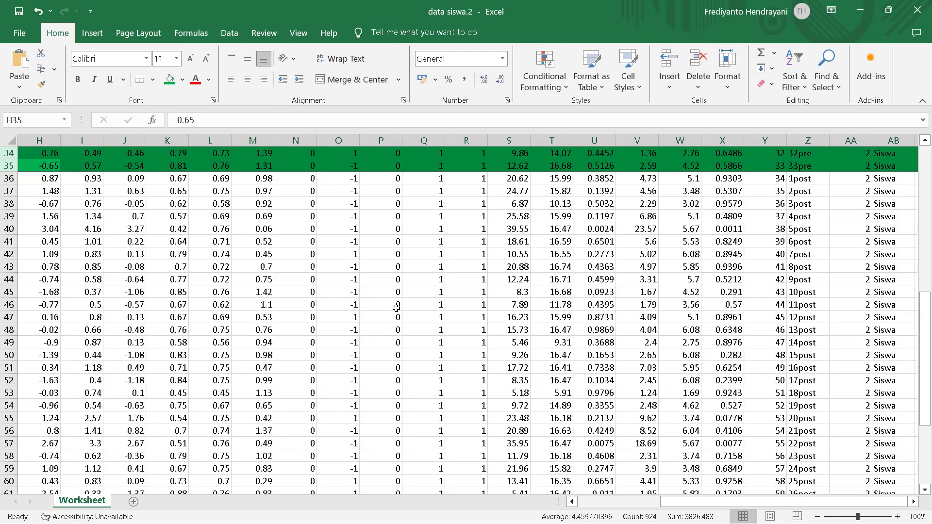
{"action": "scroll", "coordinate": [396, 308], "scroll_direction": "down", "scroll_amount": 3}
{"action": "scroll", "coordinate": [396, 309], "scroll_direction": "up", "scroll_amount": 14}
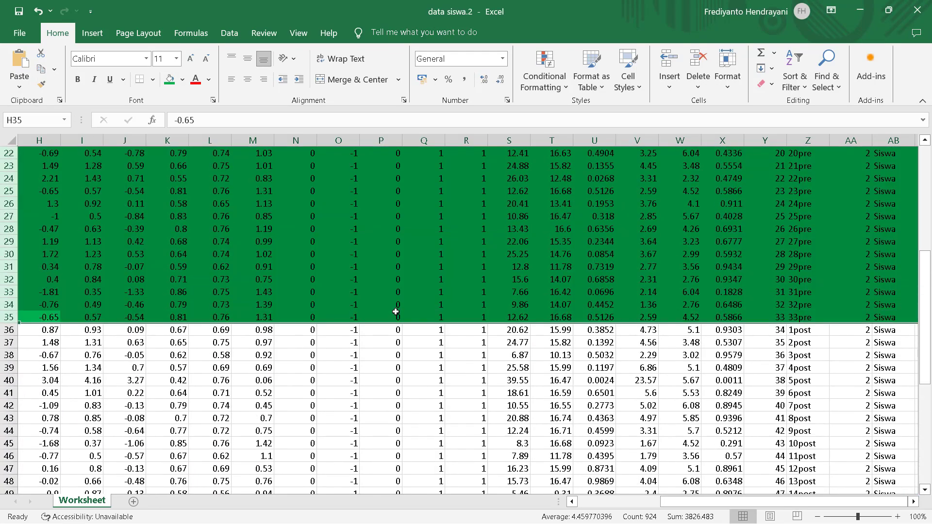
{"action": "scroll", "coordinate": [396, 312], "scroll_direction": "up", "scroll_amount": 4}
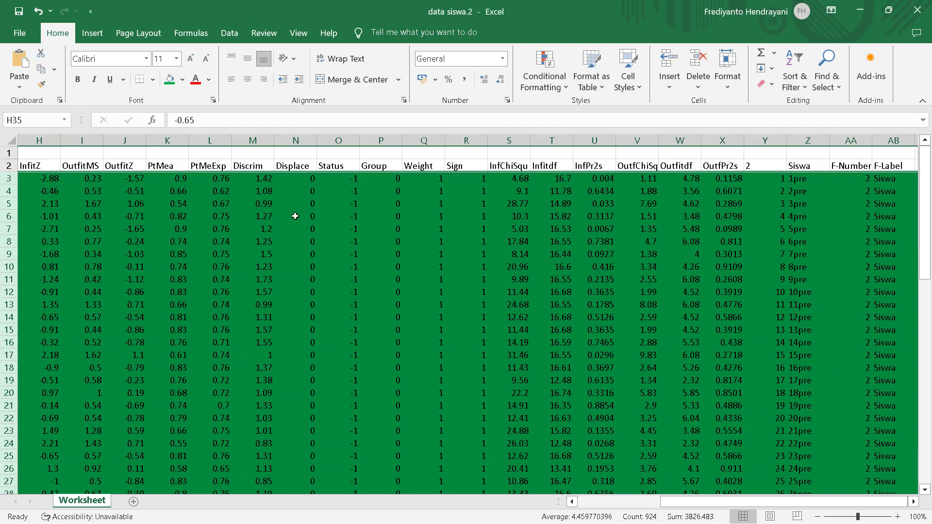
Step: Add a new blank sheet and enter the headings "pre tes" in B1 and "post tes" in C1
{"action": "left_click", "coordinate": [136, 504]}
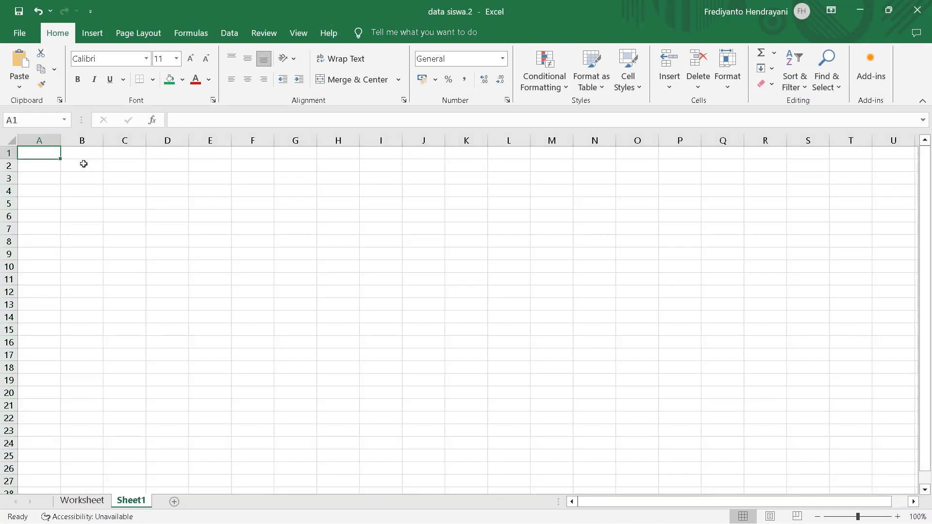
{"action": "left_click", "coordinate": [83, 165]}
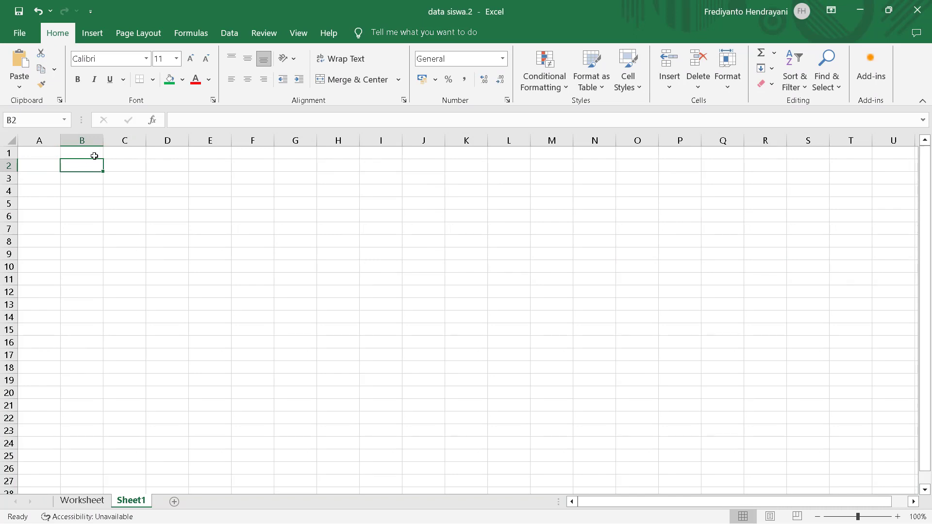
{"action": "left_click", "coordinate": [86, 148]}
{"action": "type", "text": "pre "}
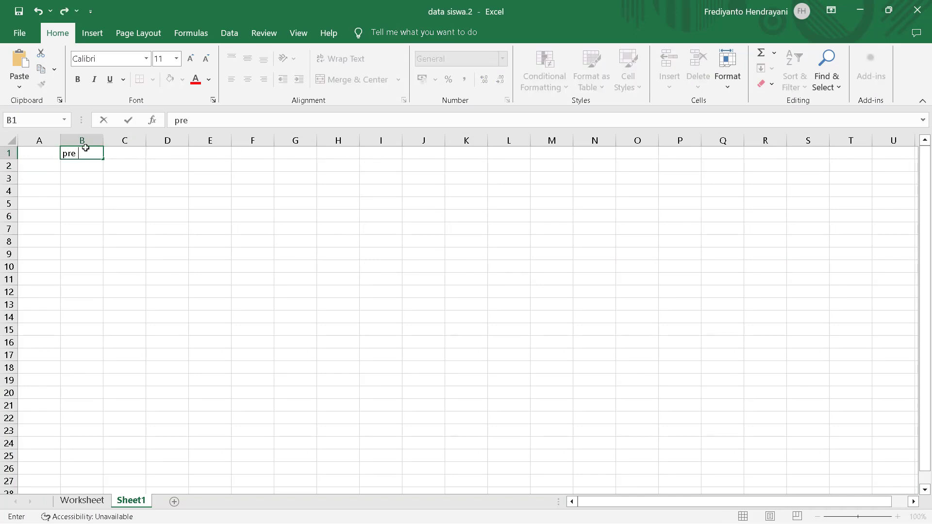
{"action": "type", "text": "tes"}
{"action": "left_click", "coordinate": [131, 150]}
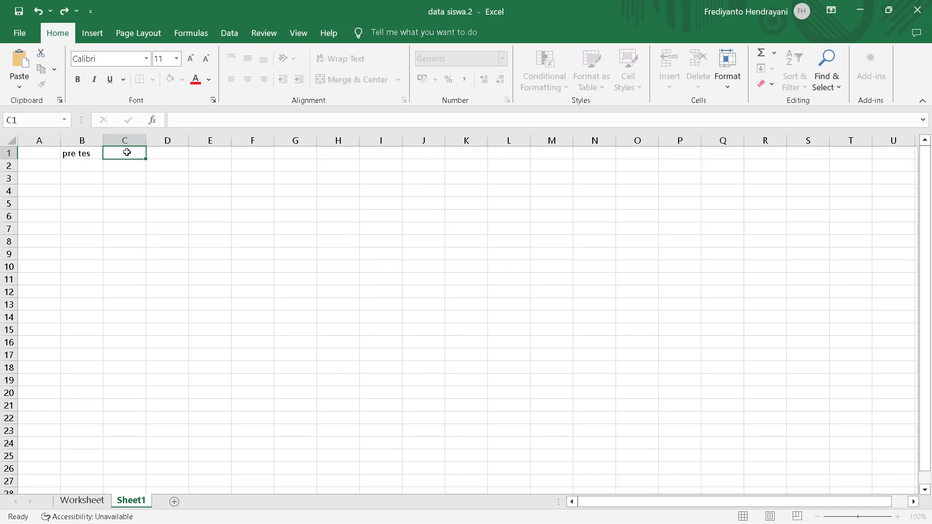
{"action": "type", "text": "post tes"}
{"action": "left_click", "coordinate": [86, 169]}
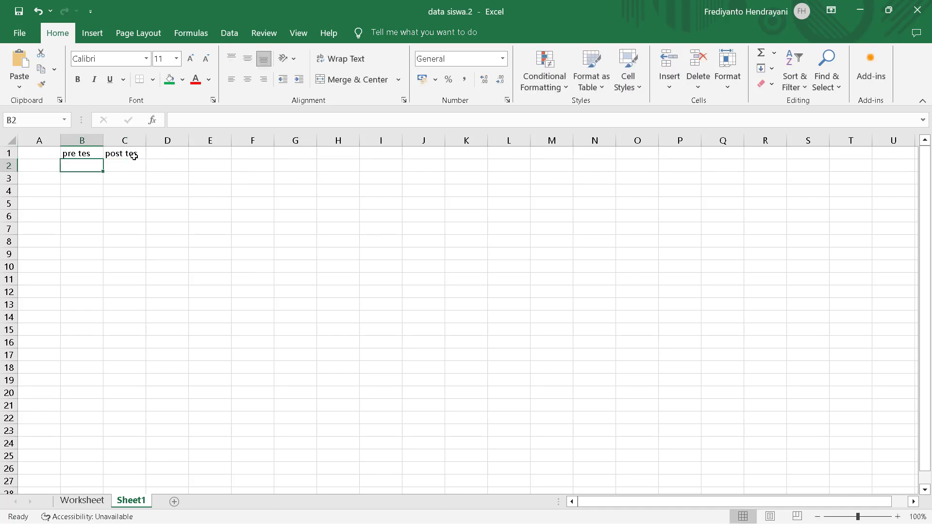
Step: Copy the pretest students' Measure values, cells E3 to E35, from the Worksheet sheet
{"action": "left_click", "coordinate": [94, 500]}
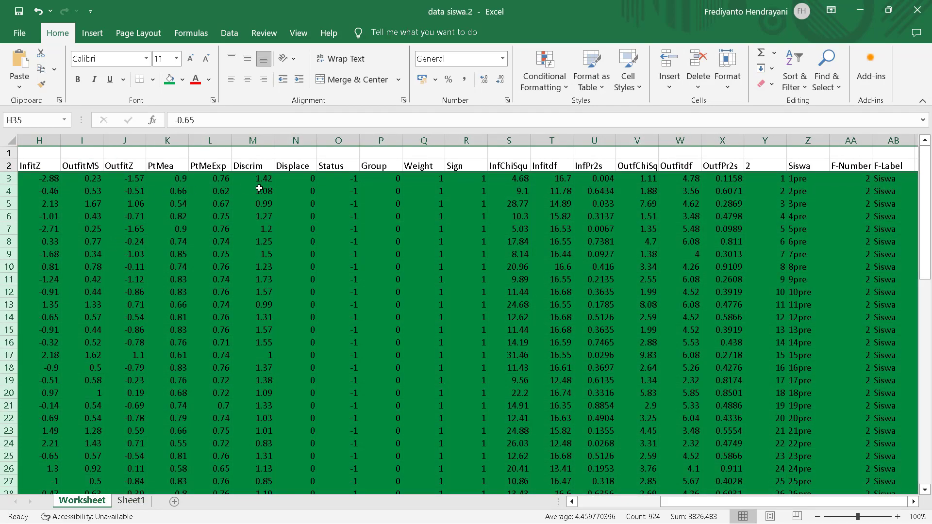
{"action": "left_click_drag", "start_coordinate": [662, 500], "coordinate": [588, 511]}
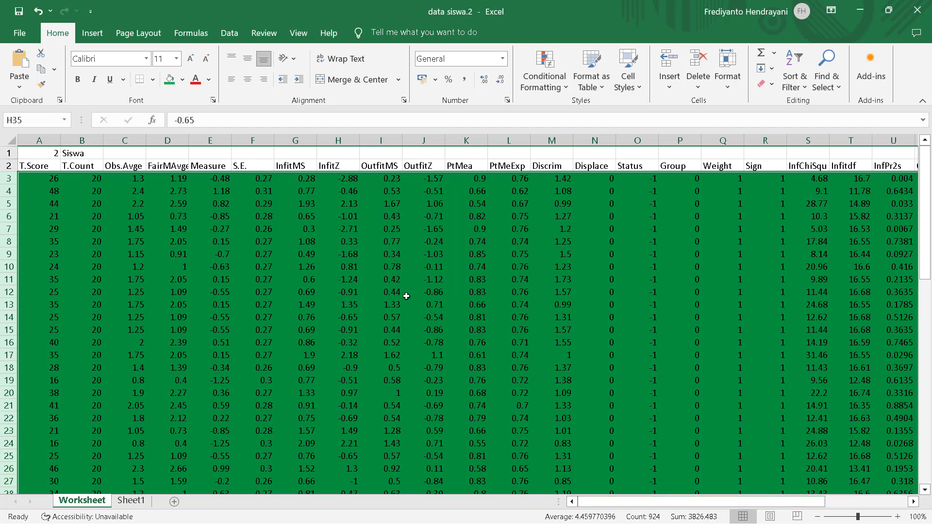
{"action": "left_click", "coordinate": [418, 318]}
{"action": "left_click_drag", "start_coordinate": [210, 178], "coordinate": [214, 381]}
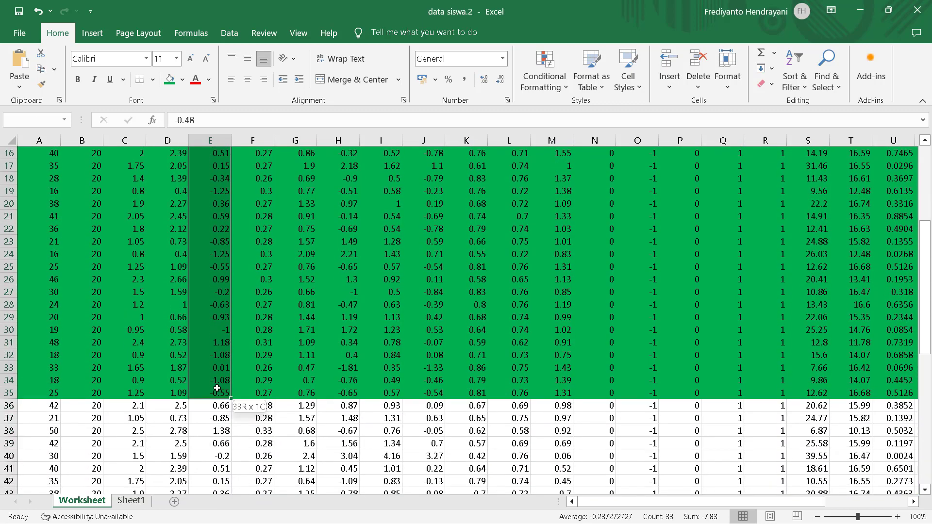
{"action": "right_click", "coordinate": [207, 339]}
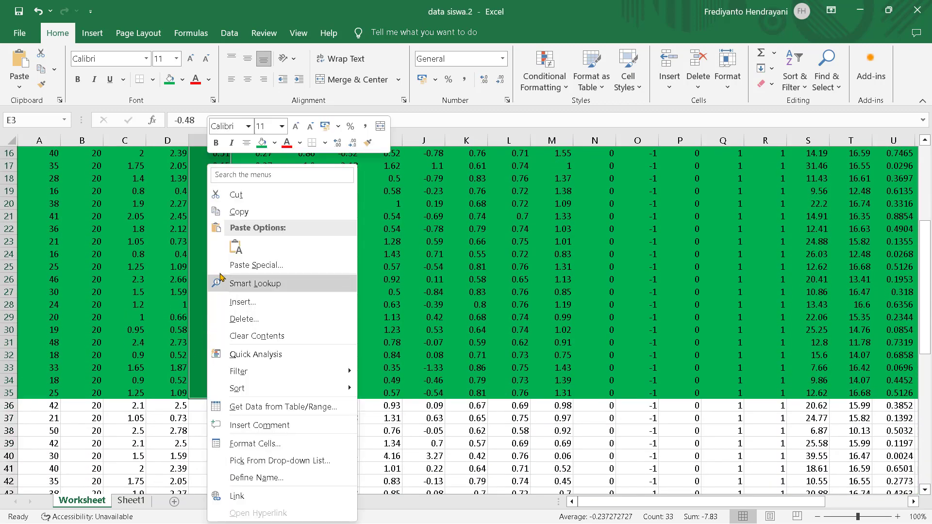
{"action": "left_click", "coordinate": [239, 212]}
{"action": "scroll", "coordinate": [183, 327], "scroll_direction": "up", "scroll_amount": 5}
Step: Paste the copied pretest measures into Sheet1 from B2 downward and remove their green fill
{"action": "left_click", "coordinate": [131, 503]}
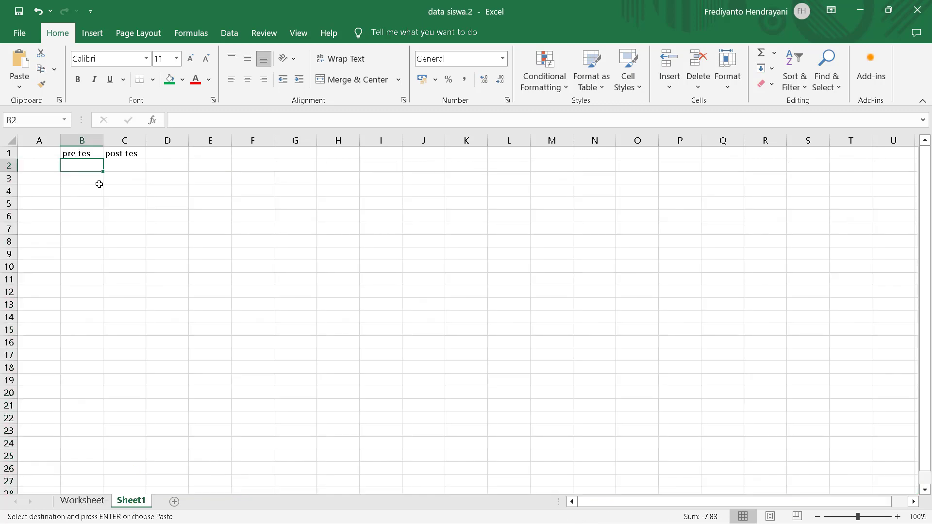
{"action": "right_click", "coordinate": [78, 166]}
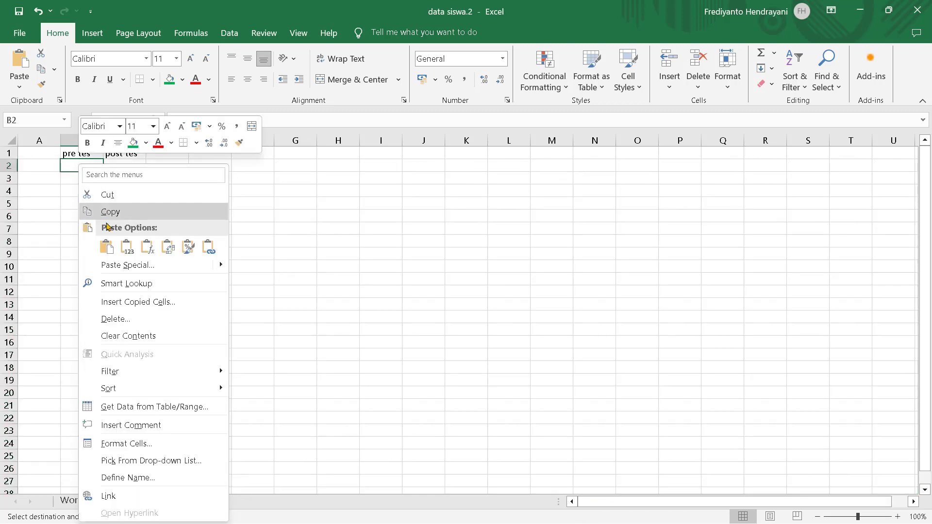
{"action": "left_click", "coordinate": [107, 247]}
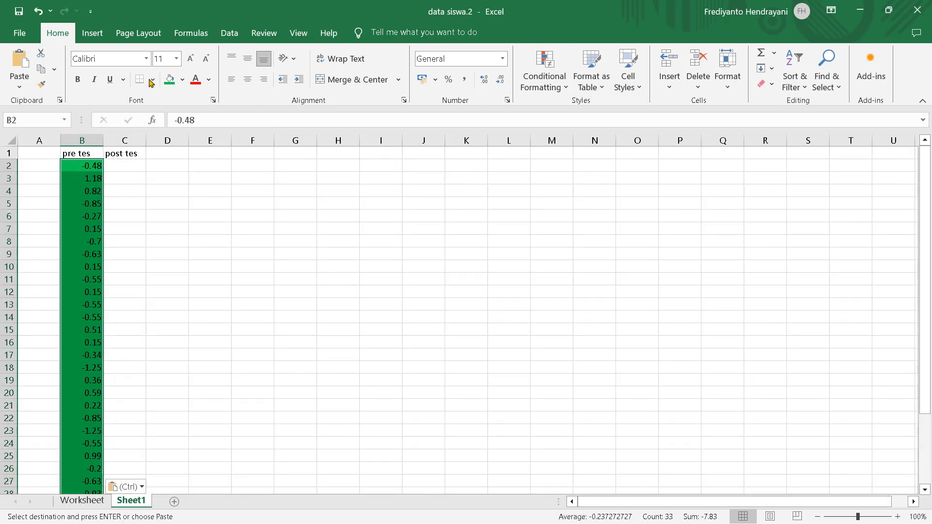
{"action": "left_click", "coordinate": [182, 79]}
{"action": "left_click", "coordinate": [190, 201]}
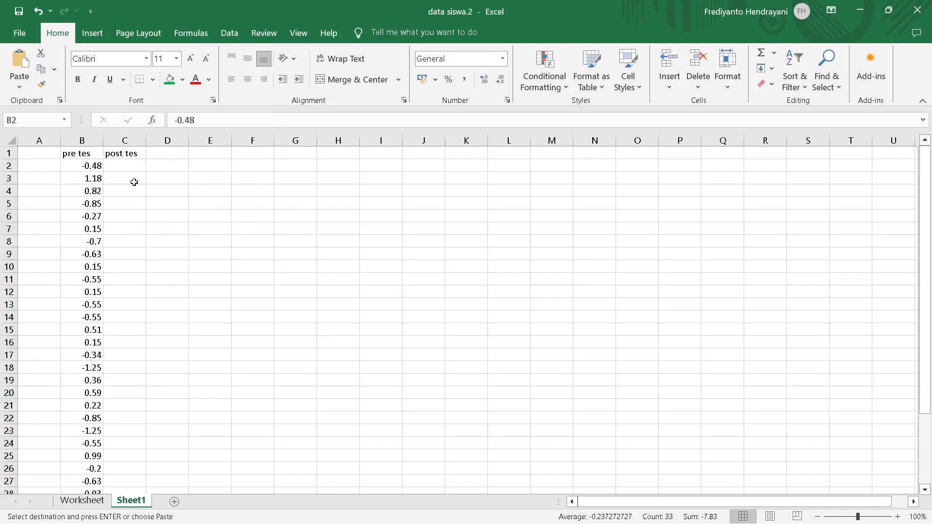
Step: Copy the posttest students' Measure values, cells E36 to E68, from the Worksheet sheet
{"action": "left_click", "coordinate": [81, 501]}
{"action": "scroll", "coordinate": [317, 362], "scroll_direction": "down", "scroll_amount": 2}
{"action": "scroll", "coordinate": [317, 362], "scroll_direction": "down", "scroll_amount": 7}
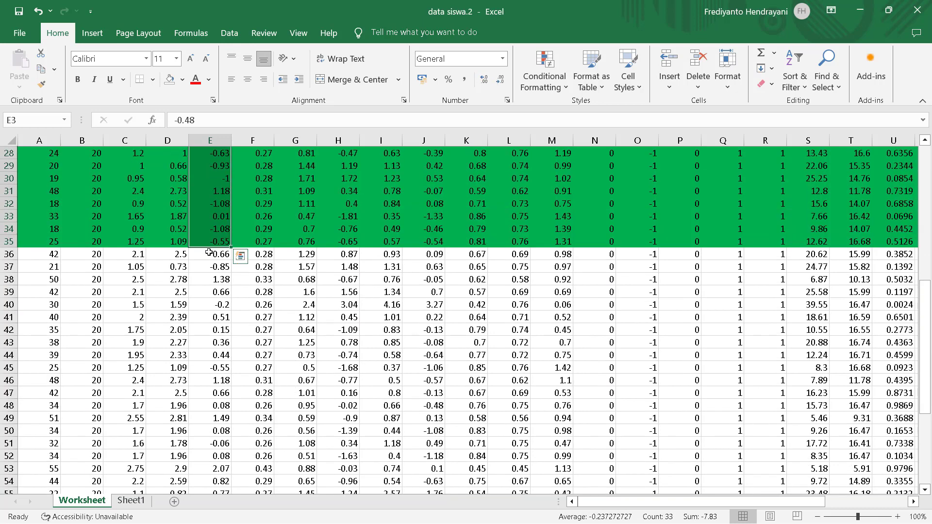
{"action": "left_click_drag", "start_coordinate": [209, 252], "coordinate": [229, 442]}
{"action": "right_click", "coordinate": [206, 346]}
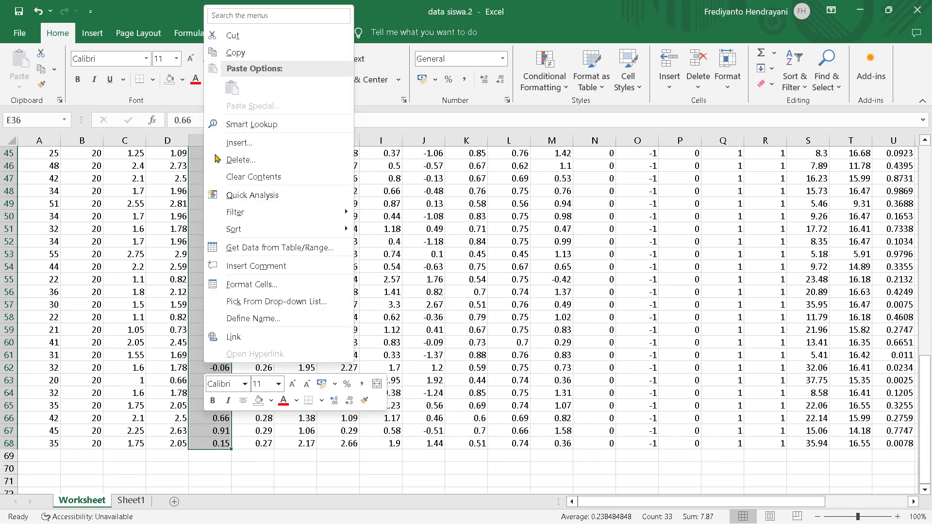
{"action": "left_click", "coordinate": [233, 51]}
{"action": "scroll", "coordinate": [145, 388], "scroll_direction": "up", "scroll_amount": 7}
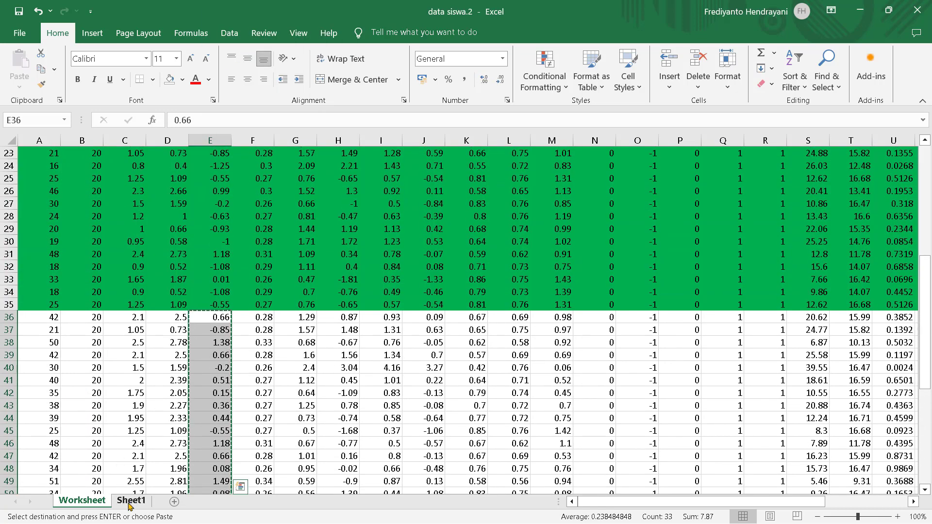
Step: Paste the copied posttest measures into Sheet1 under the "post tes" heading, starting at C2
{"action": "left_click", "coordinate": [130, 501]}
{"action": "left_click", "coordinate": [126, 167]}
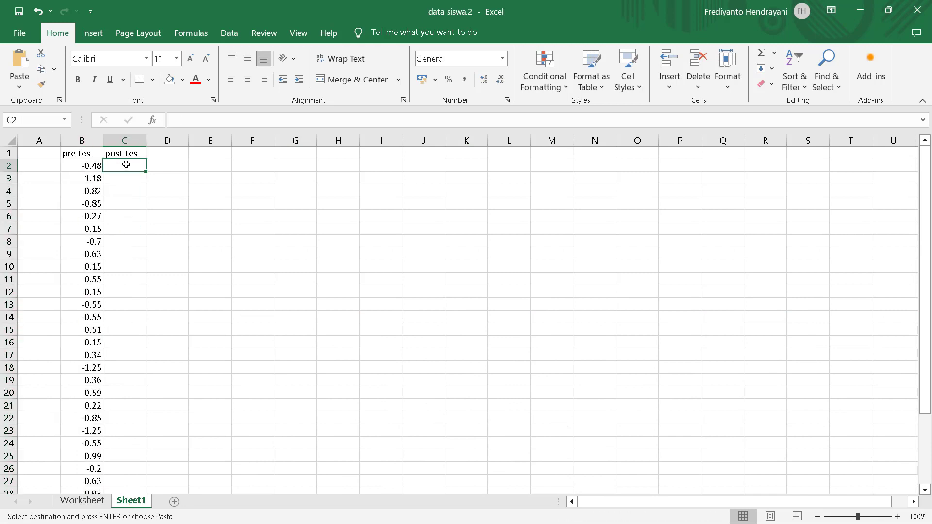
{"action": "right_click", "coordinate": [125, 165]}
{"action": "left_click", "coordinate": [151, 249]}
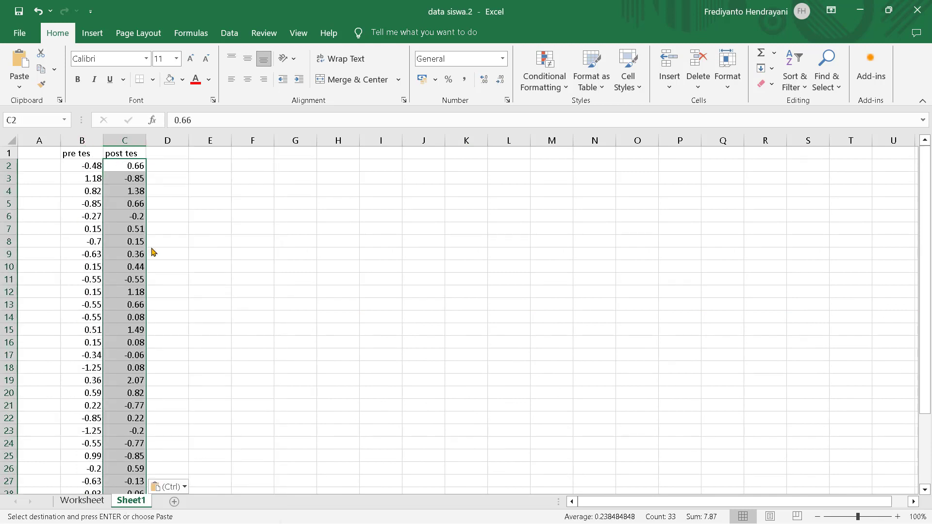
Step: Head column A "siswa" and number the students from 1 to 33 in A2 to A34 by extending the series 1, 2
{"action": "left_click", "coordinate": [52, 166]}
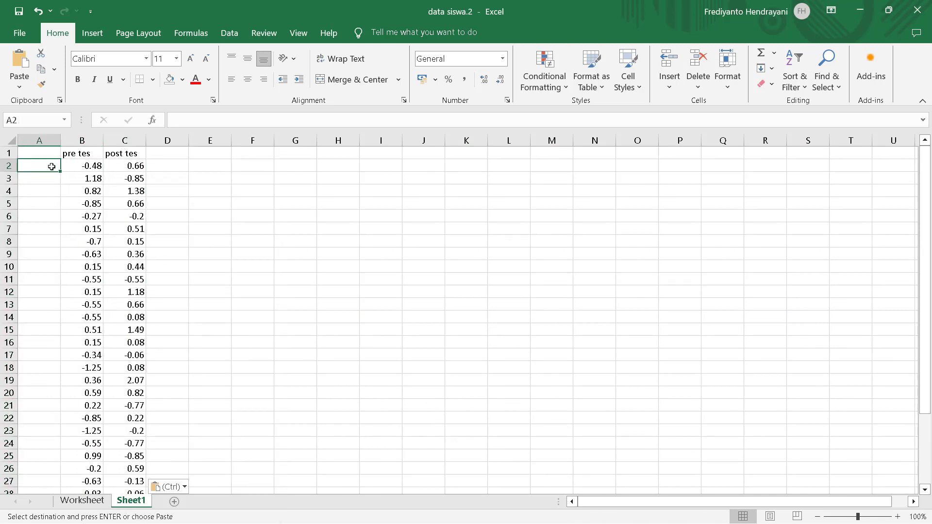
{"action": "type", "text": "1"}
{"action": "left_click", "coordinate": [53, 178]}
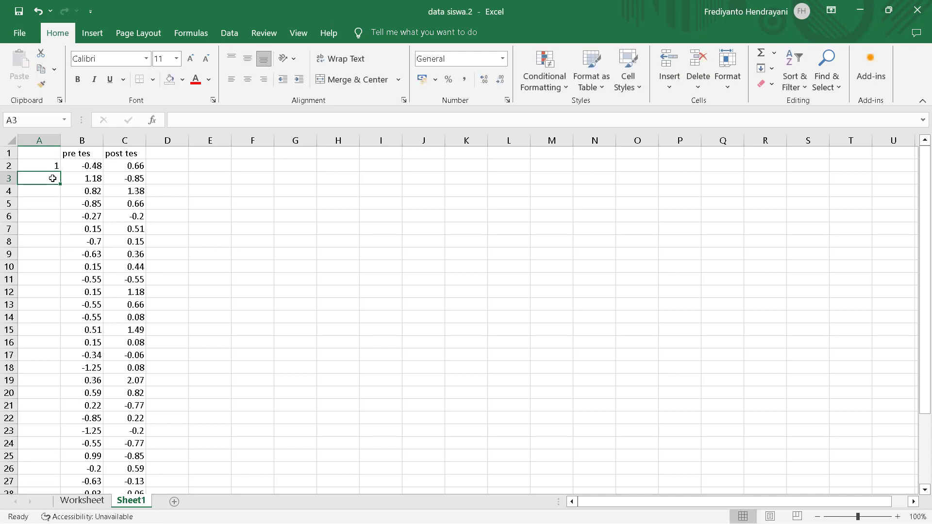
{"action": "type", "text": "2"}
{"action": "left_click", "coordinate": [43, 152]}
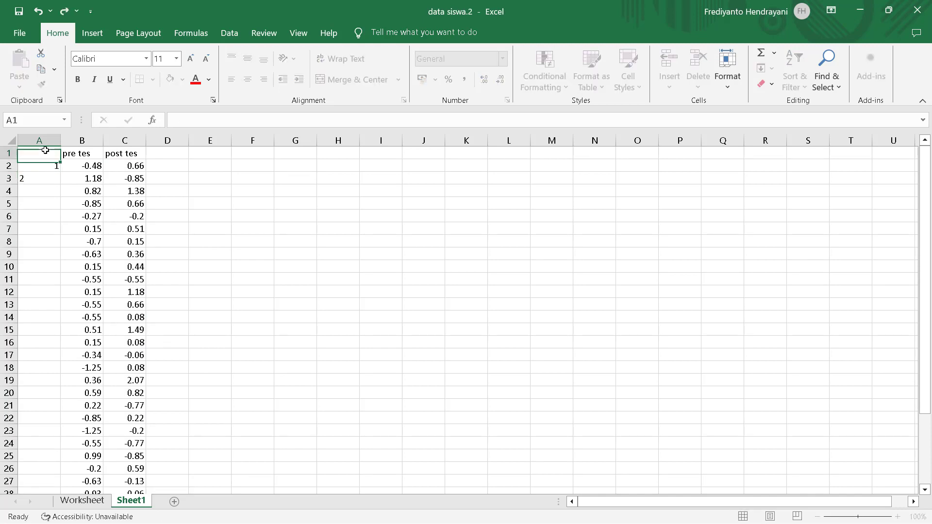
{"action": "type", "text": "siswa"}
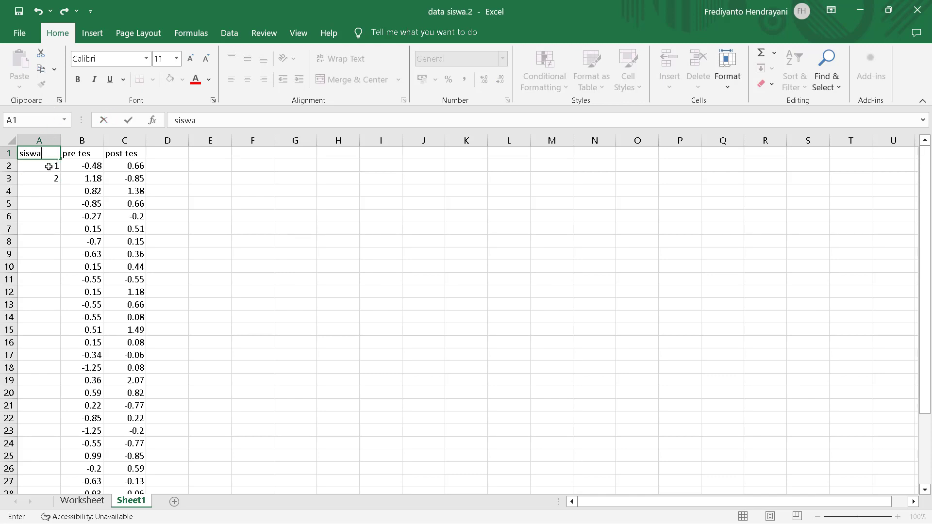
{"action": "left_click_drag", "start_coordinate": [48, 166], "coordinate": [40, 474]}
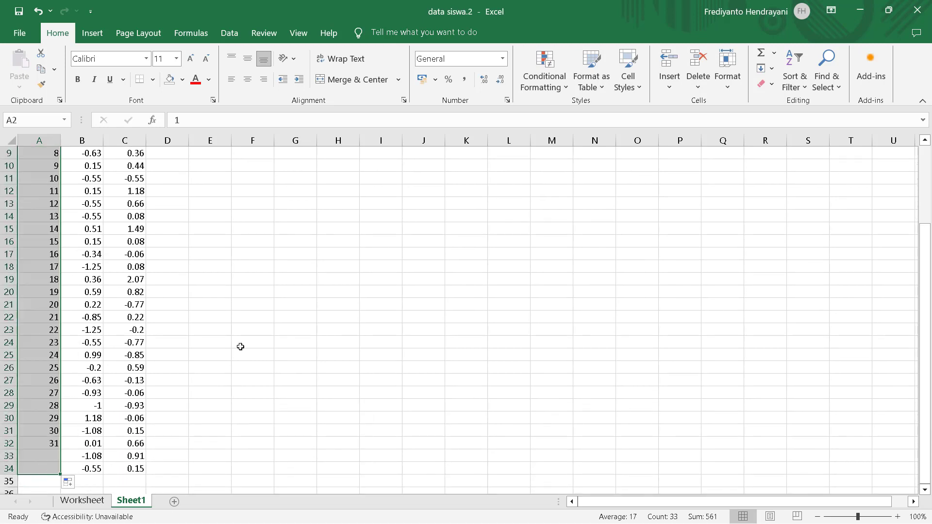
{"action": "scroll", "coordinate": [267, 334], "scroll_direction": "up", "scroll_amount": 3}
Step: Enter the heading "difference" in D1
{"action": "left_click_drag", "start_coordinate": [175, 153], "coordinate": [176, 155]}
{"action": "type", "text": "d"}
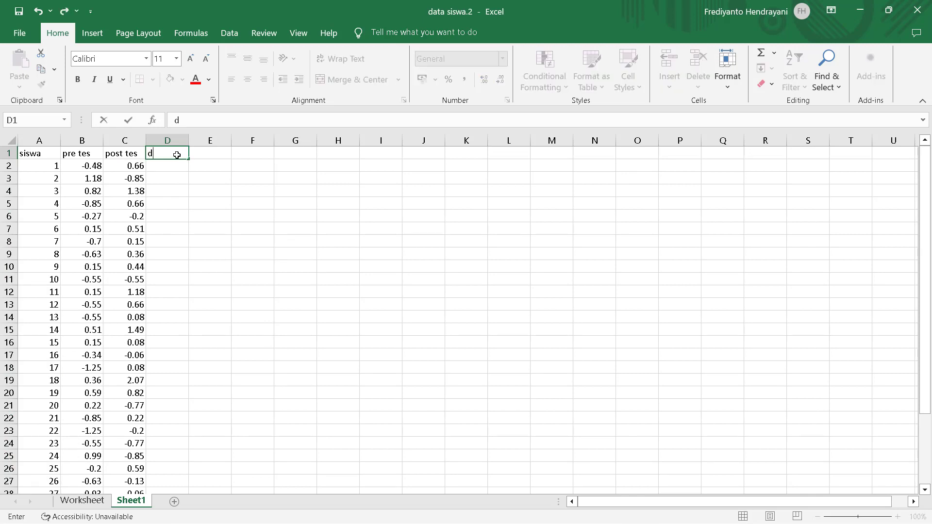
{"action": "type", "text": "iffer"}
{"action": "type", "text": "ence"}
{"action": "key", "text": "Return"}
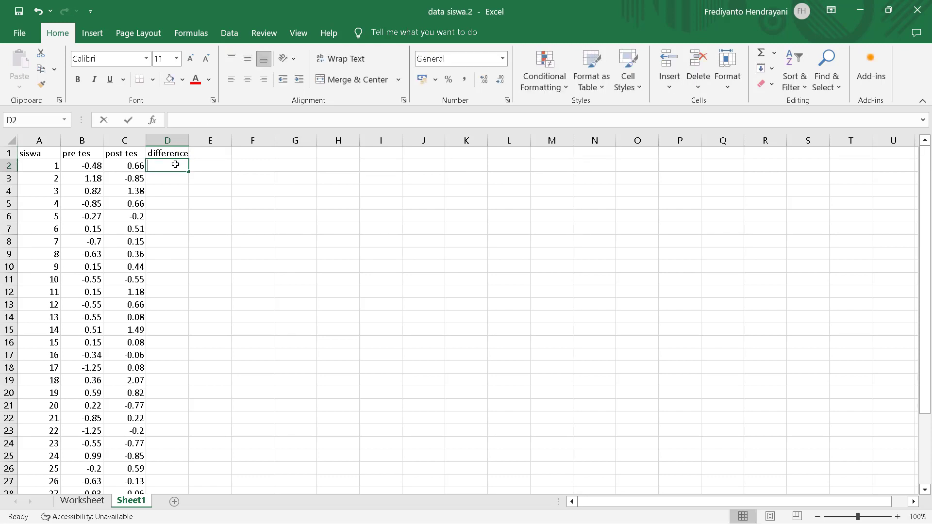
Step: Enter the formula =C2-B2 in D2 to subtract the first student's pretest measure from the posttest measure
{"action": "type", "text": "="}
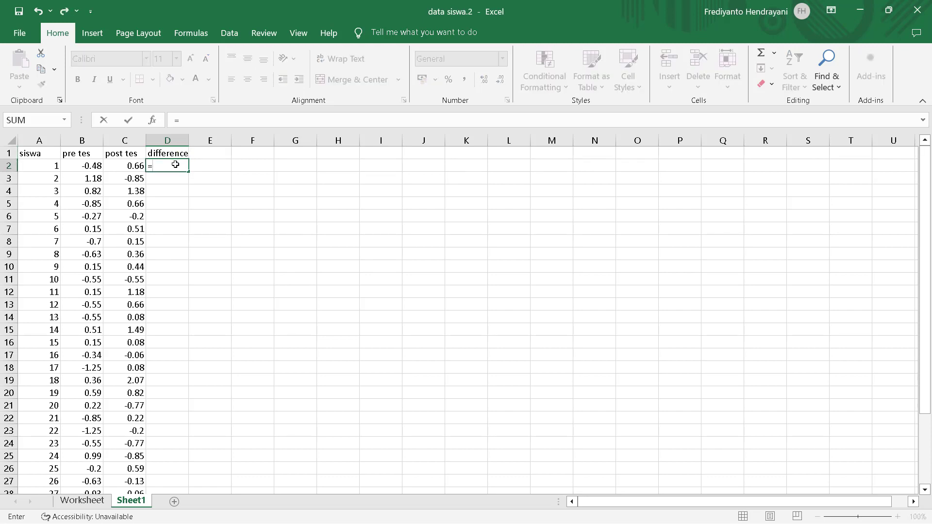
{"action": "left_click", "coordinate": [131, 166]}
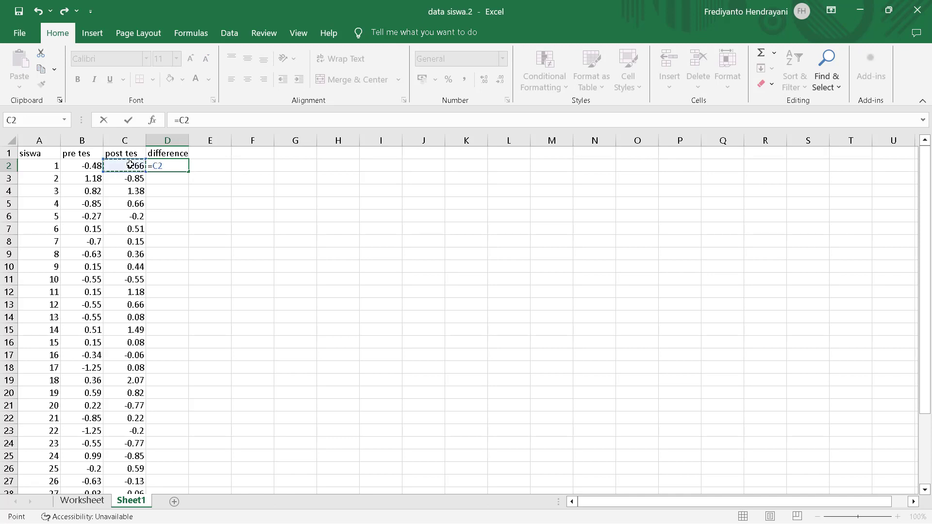
{"action": "type", "text": "-"}
{"action": "left_click", "coordinate": [72, 167]}
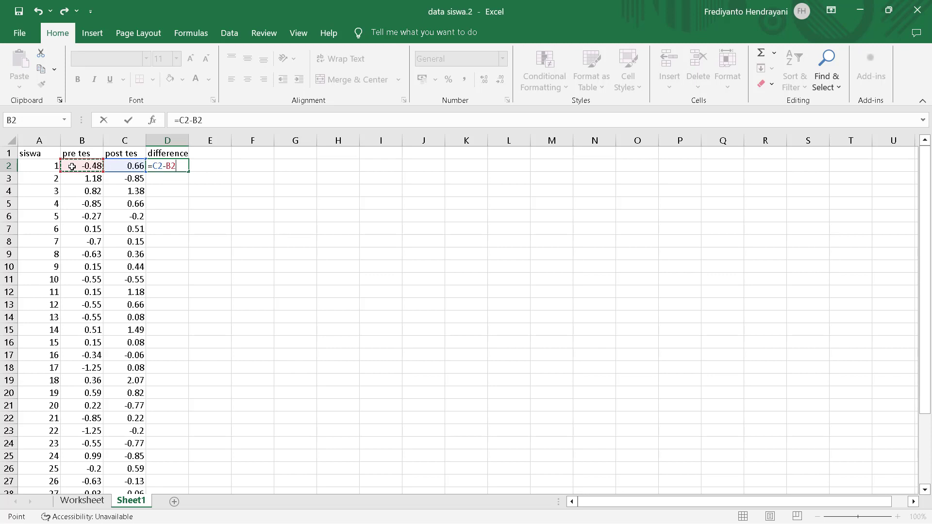
{"action": "key", "text": "Return"}
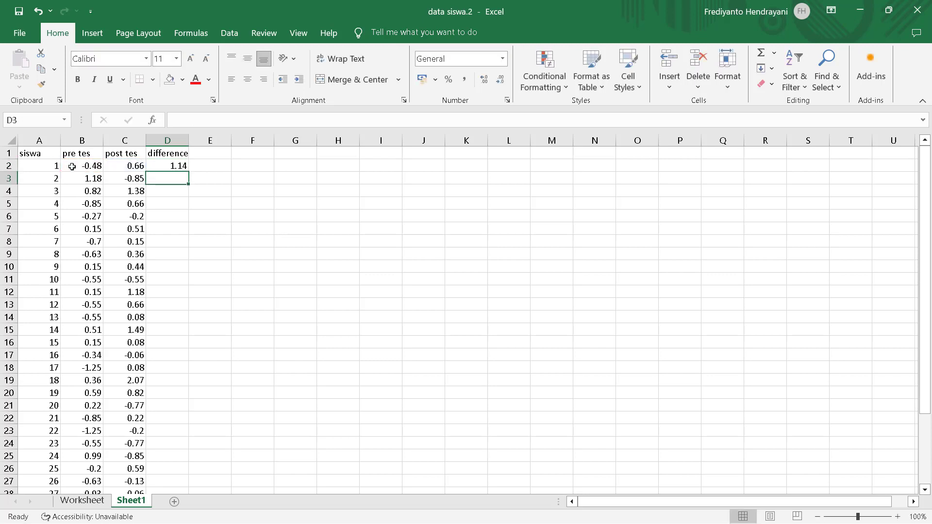
Step: Fill the difference formula from D2 down to D34 for all students
{"action": "left_click", "coordinate": [167, 166]}
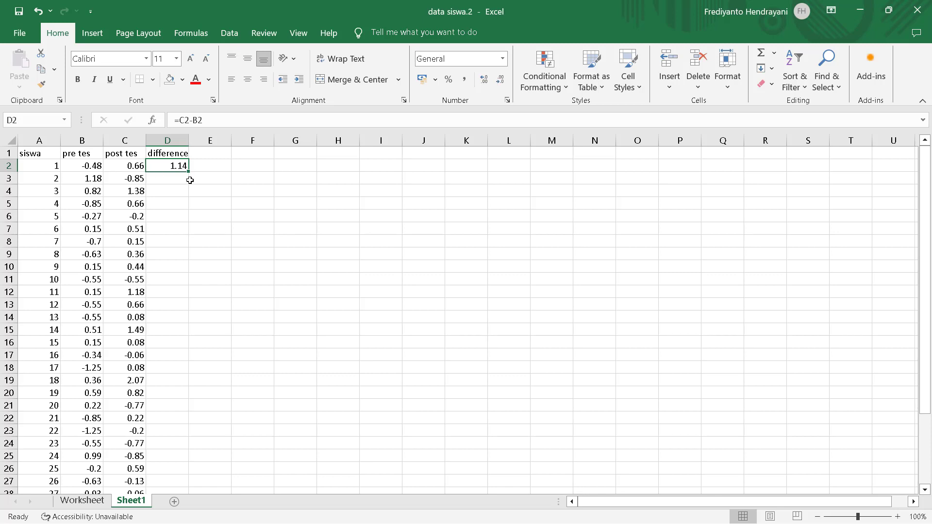
{"action": "left_click_drag", "start_coordinate": [191, 172], "coordinate": [185, 470]}
{"action": "scroll", "coordinate": [412, 236], "scroll_direction": "up", "scroll_amount": 3}
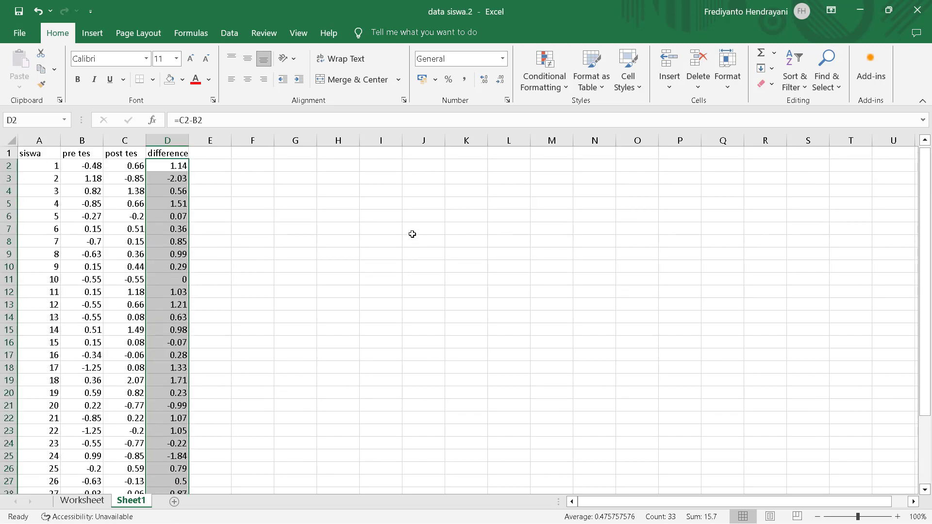
{"action": "left_click", "coordinate": [217, 177]}
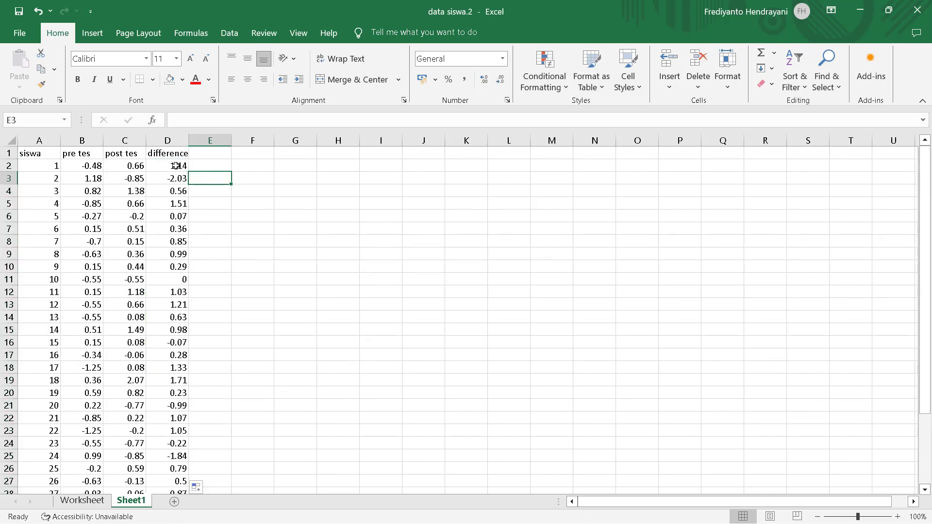
{"action": "left_click", "coordinate": [175, 165]}
{"action": "left_click", "coordinate": [178, 180]}
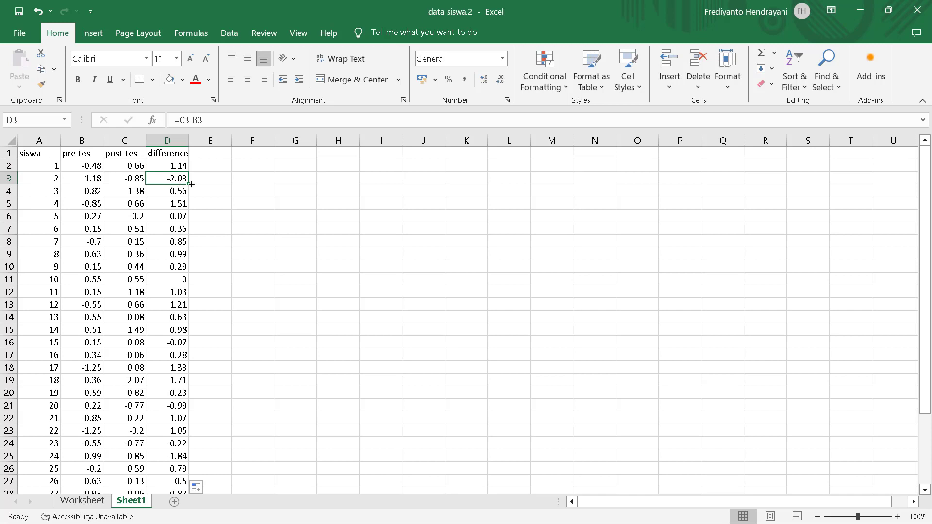
{"action": "left_click", "coordinate": [173, 166]}
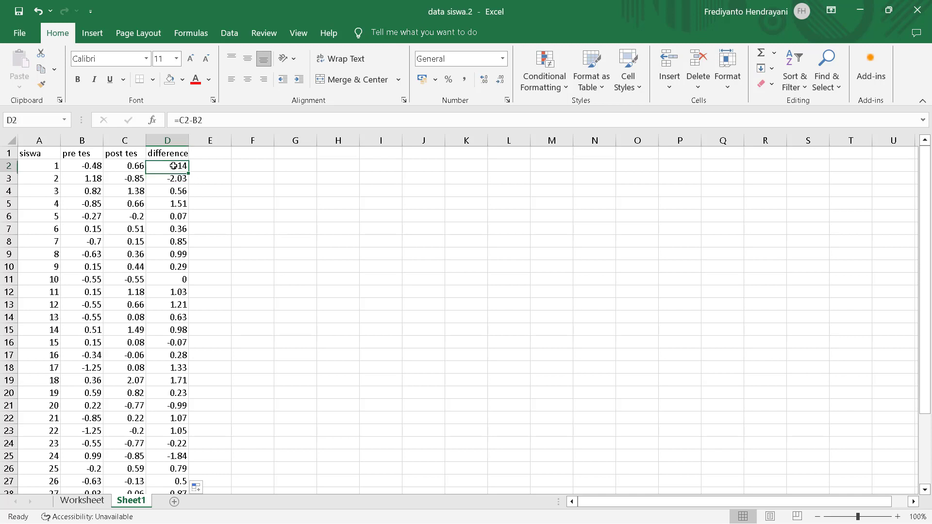
Step: Enter the heading "perubahan kemampuan" in E1 and widen column E to fit it
{"action": "left_click", "coordinate": [212, 157]}
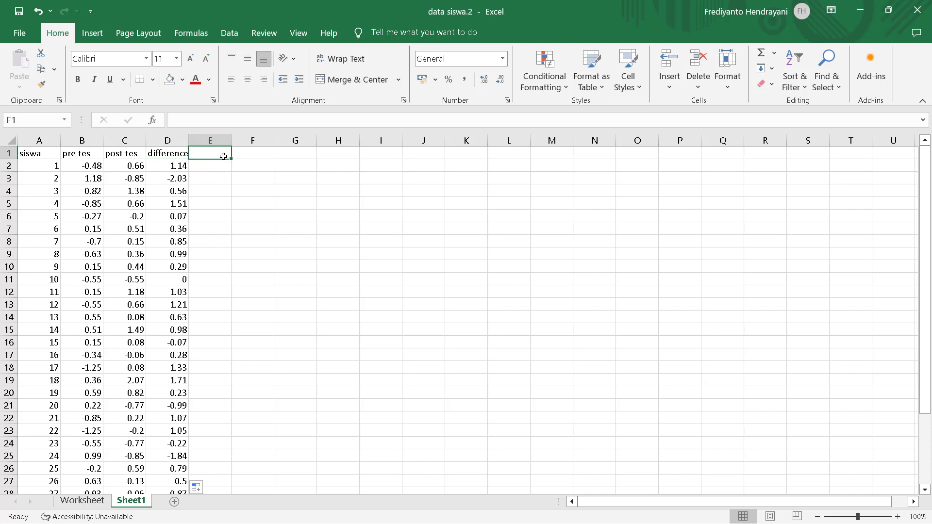
{"action": "left_click_drag", "start_coordinate": [233, 139], "coordinate": [255, 140]}
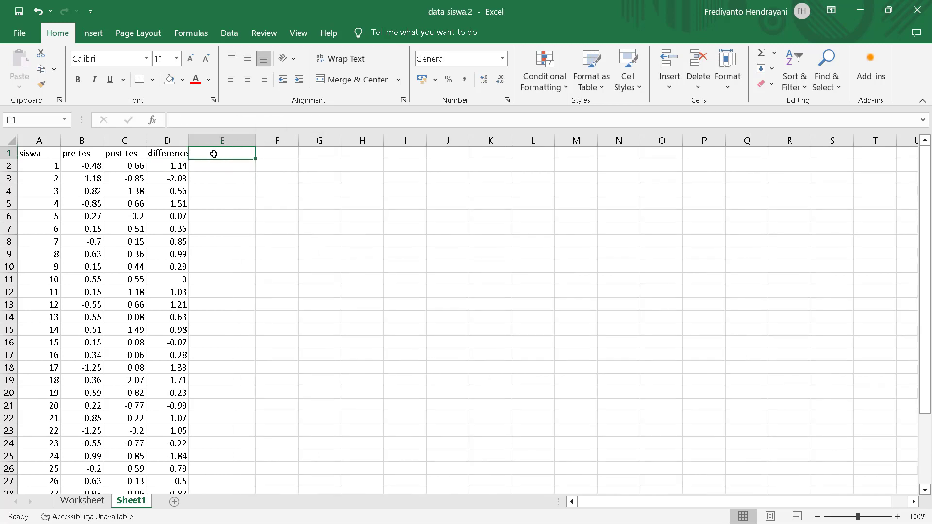
{"action": "type", "text": "perubahan"}
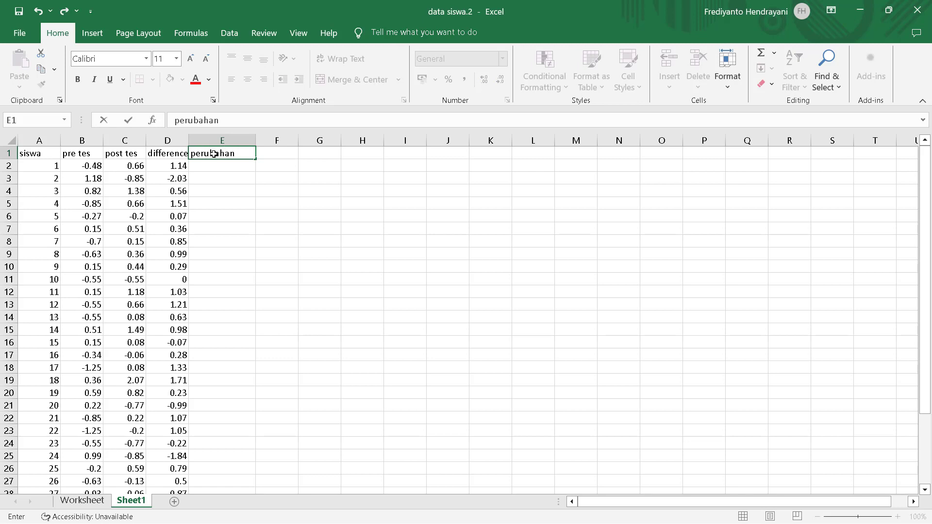
{"action": "type", "text": " kemampuan"}
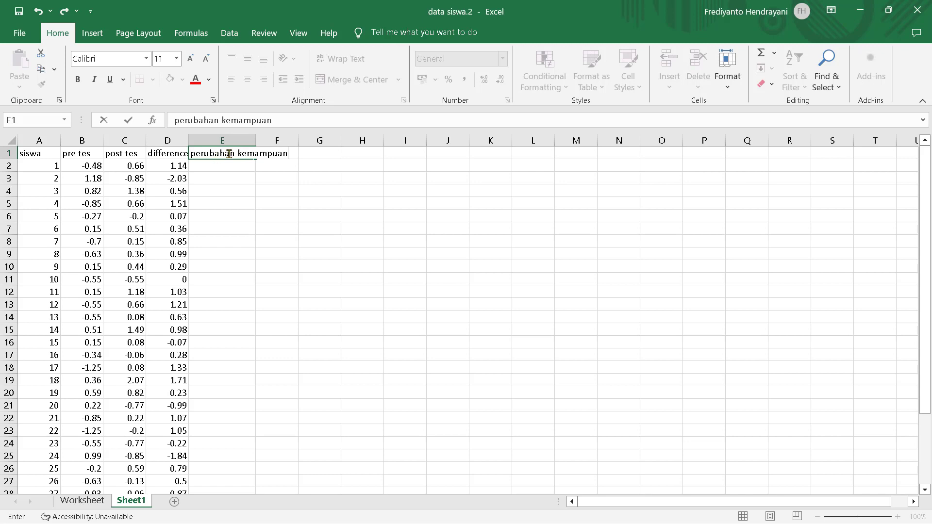
{"action": "left_click", "coordinate": [293, 178]}
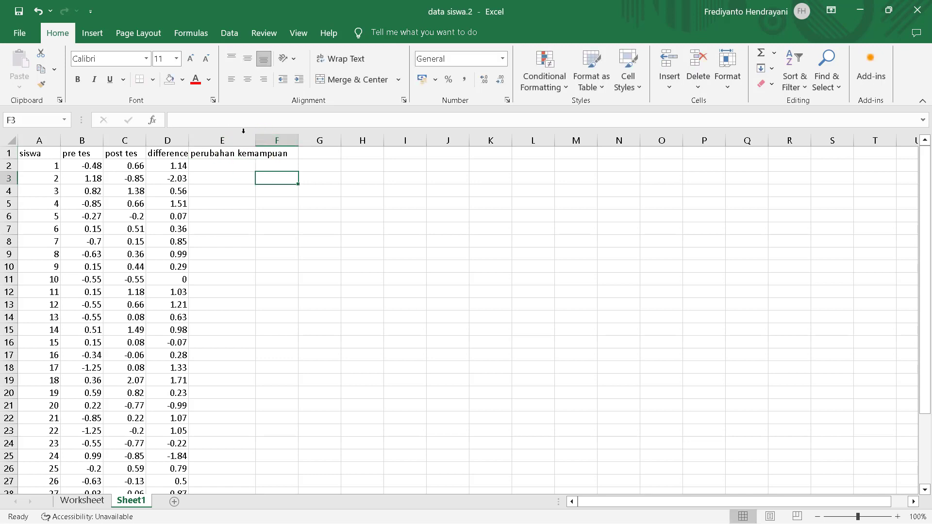
{"action": "left_click_drag", "start_coordinate": [257, 137], "coordinate": [301, 137]}
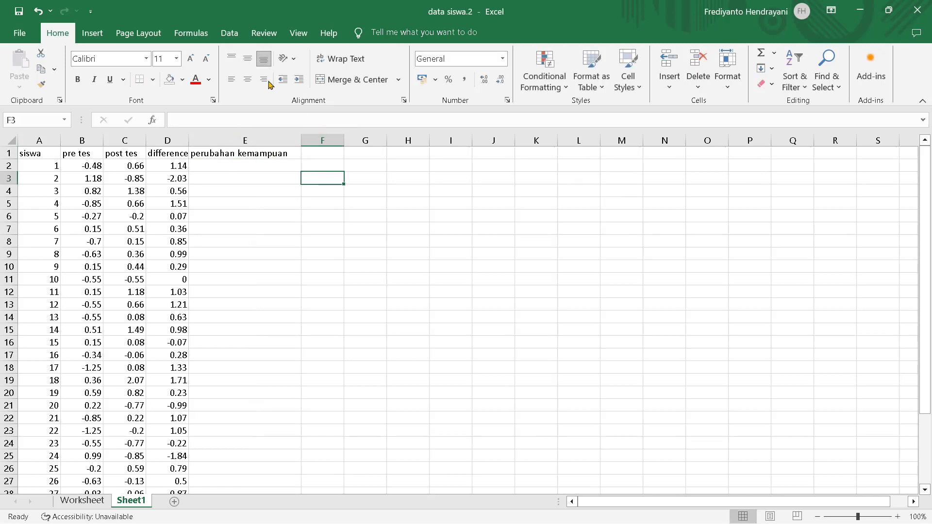
Step: Enter "meningkat" in E2 for the first student and "menurun" in E3 for the second
{"action": "left_click", "coordinate": [228, 165]}
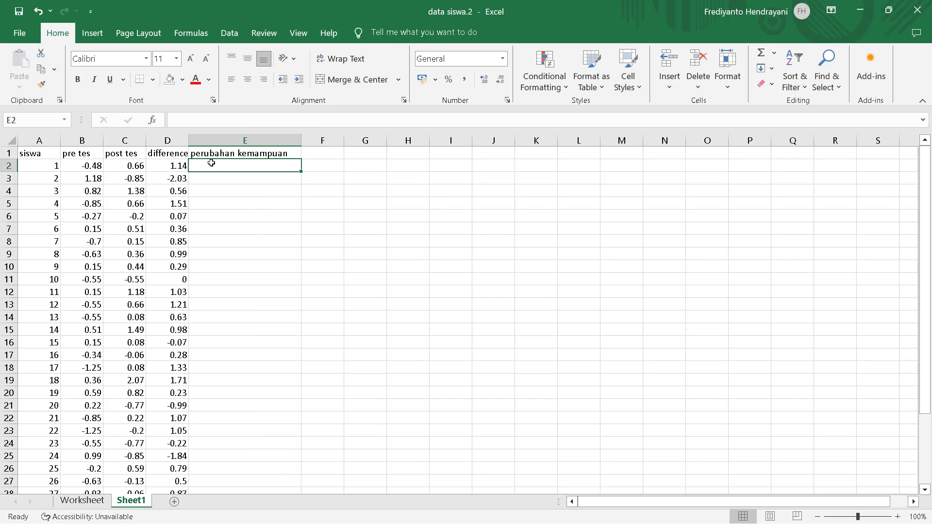
{"action": "type", "text": "me"}
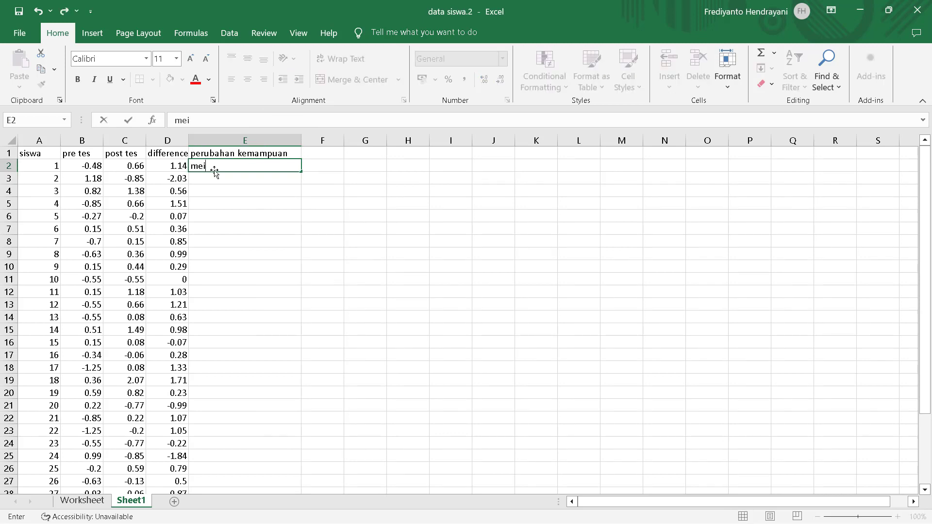
{"action": "type", "text": "ningkat"}
{"action": "key", "text": "Return"}
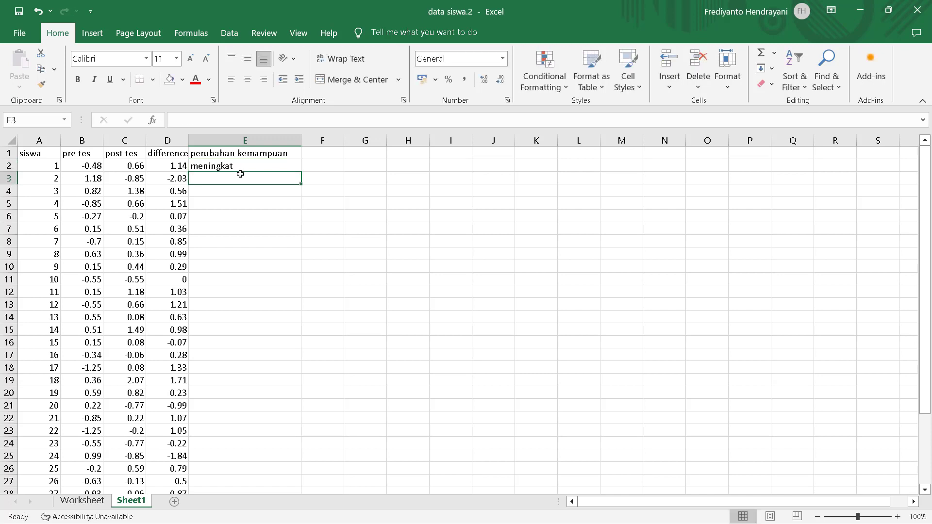
{"action": "type", "text": "menuru"}
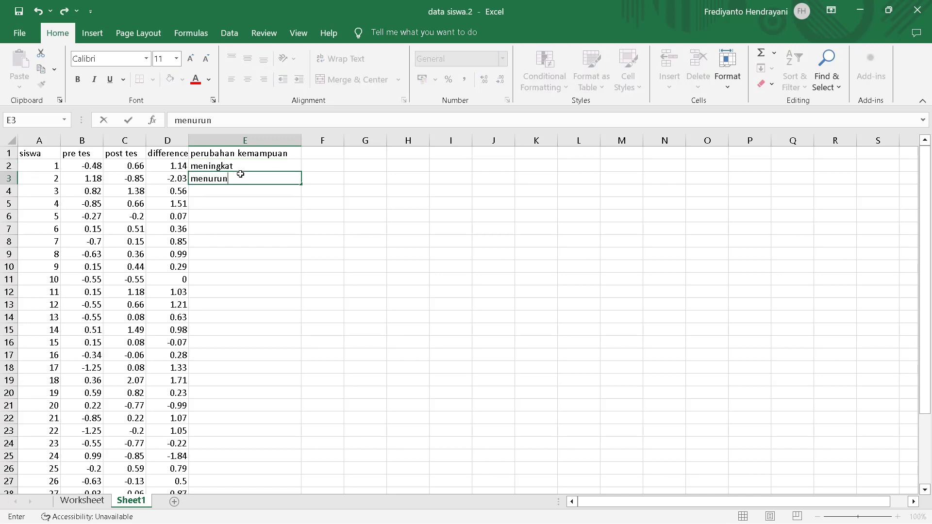
{"action": "type", "text": "n"}
Step: Enter "meningkat" in each cell from E4 to E10 for students 3 to 9
{"action": "left_click", "coordinate": [232, 193]}
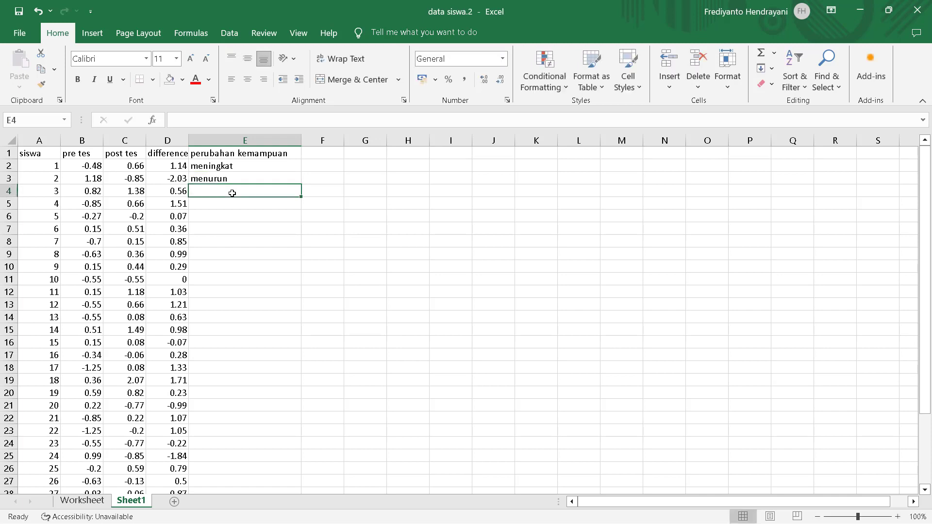
{"action": "type", "text": "men"}
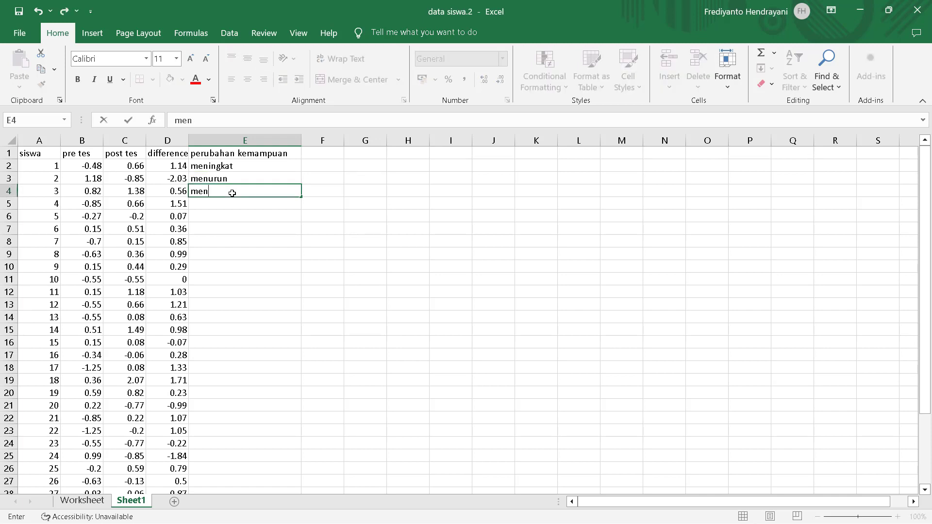
{"action": "type", "text": "ingkat"}
{"action": "key", "text": "Return"}
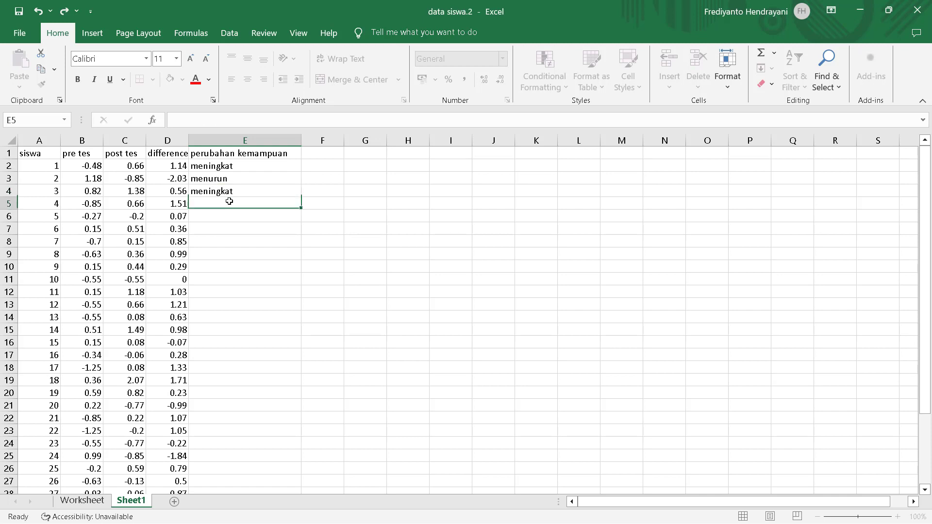
{"action": "type", "text": "m"}
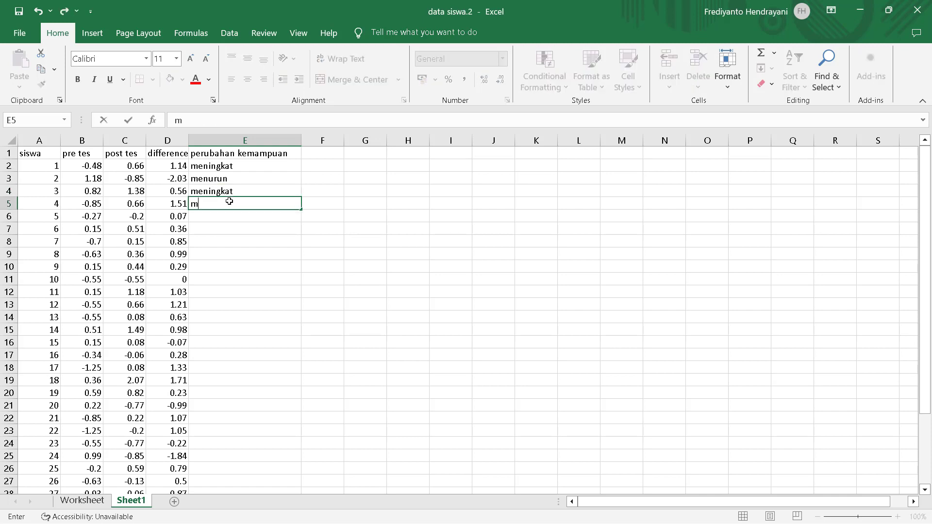
{"action": "type", "text": "ening"}
{"action": "left_click", "coordinate": [259, 216]}
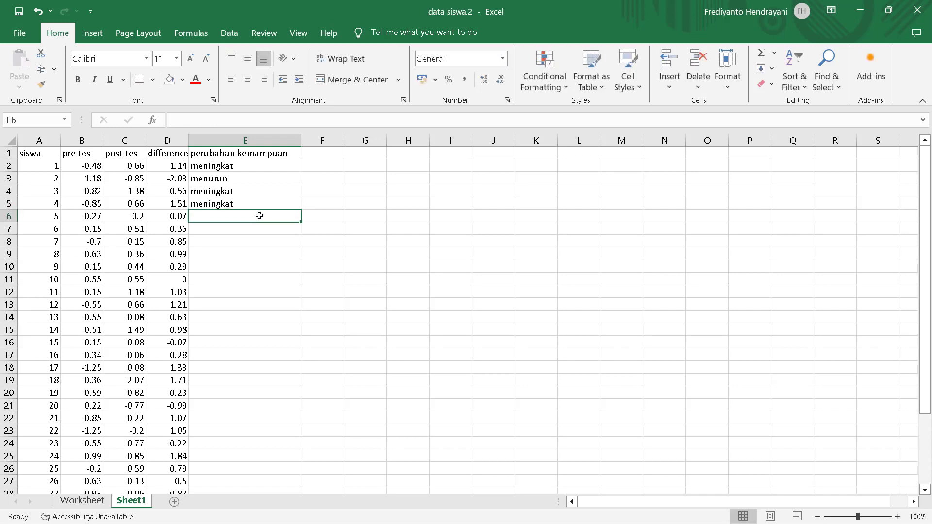
{"action": "type", "text": "me"}
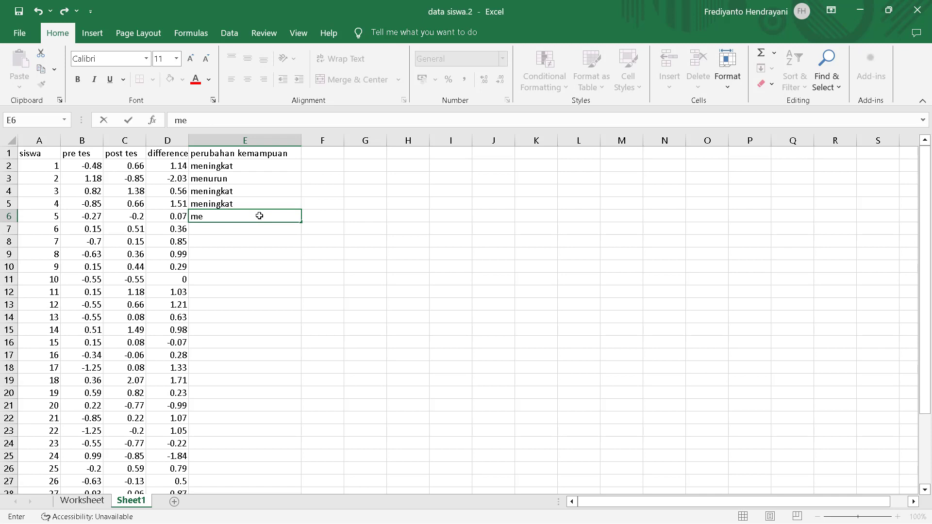
{"action": "type", "text": "ningkat"}
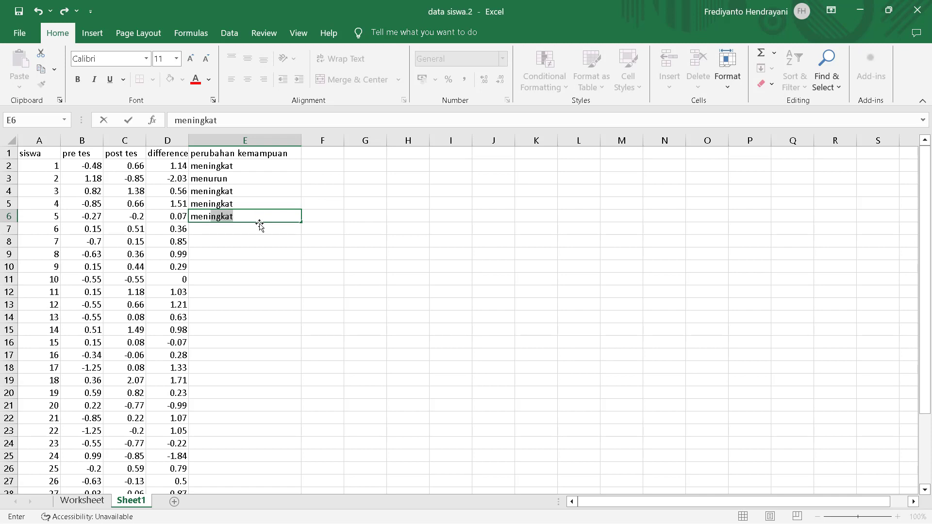
{"action": "left_click", "coordinate": [260, 228]}
{"action": "type", "text": "me"}
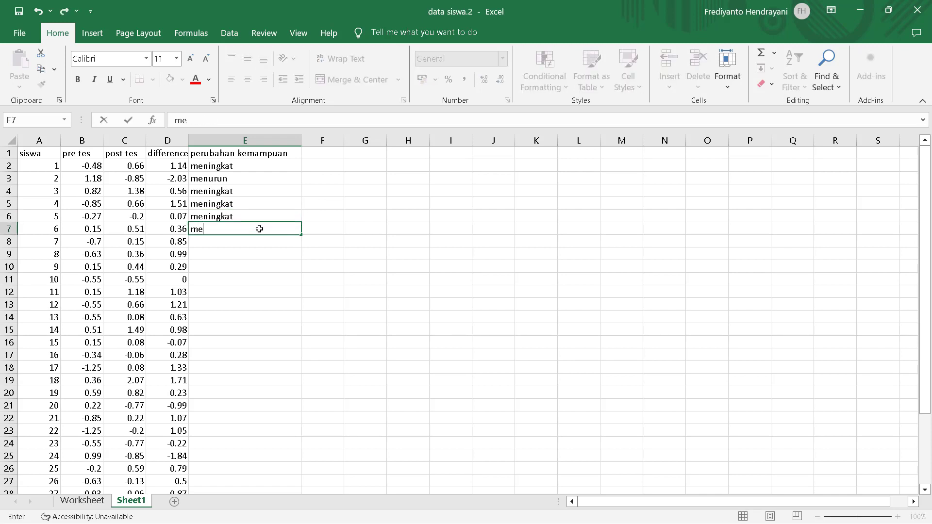
{"action": "type", "text": "ningkat"}
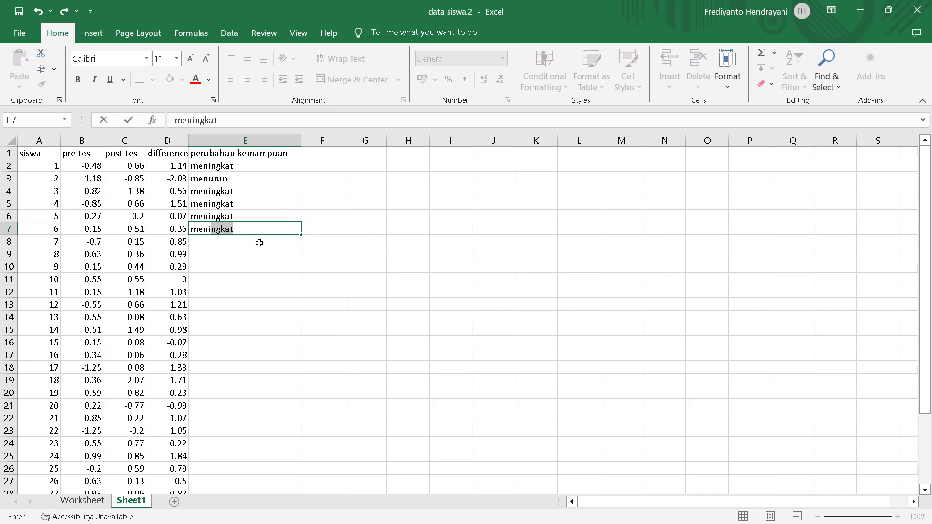
{"action": "left_click", "coordinate": [259, 243]}
{"action": "type", "text": "me"}
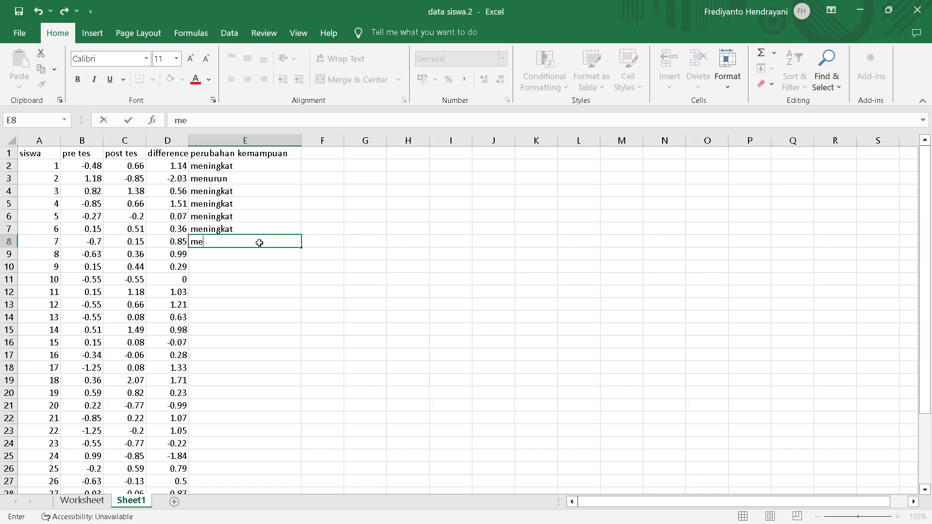
{"action": "type", "text": "ni"}
{"action": "left_click", "coordinate": [264, 250]}
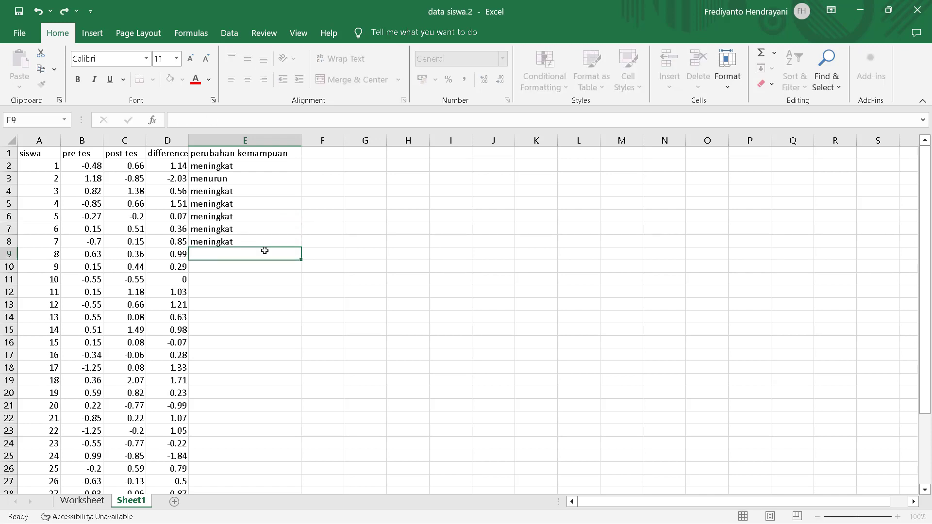
{"action": "type", "text": "meningkat"}
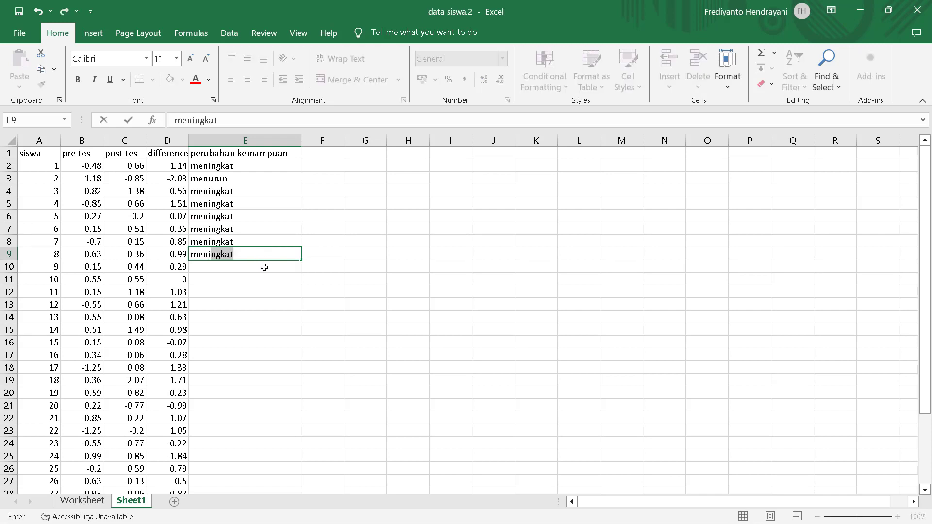
{"action": "left_click", "coordinate": [264, 265]}
{"action": "type", "text": "men"}
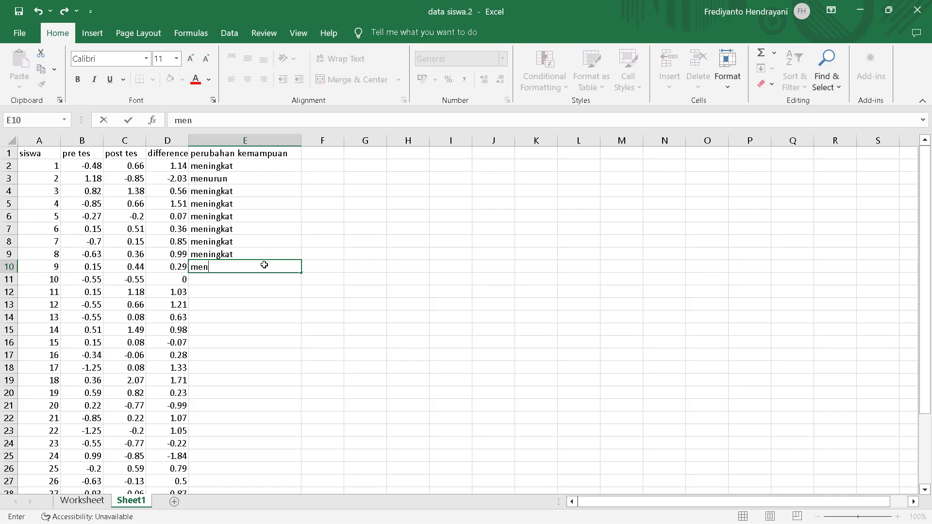
{"action": "type", "text": "i"}
Step: Enter "stabil/stagnan" in E11 for student 10, based on the difference in D11
{"action": "left_click", "coordinate": [252, 281]}
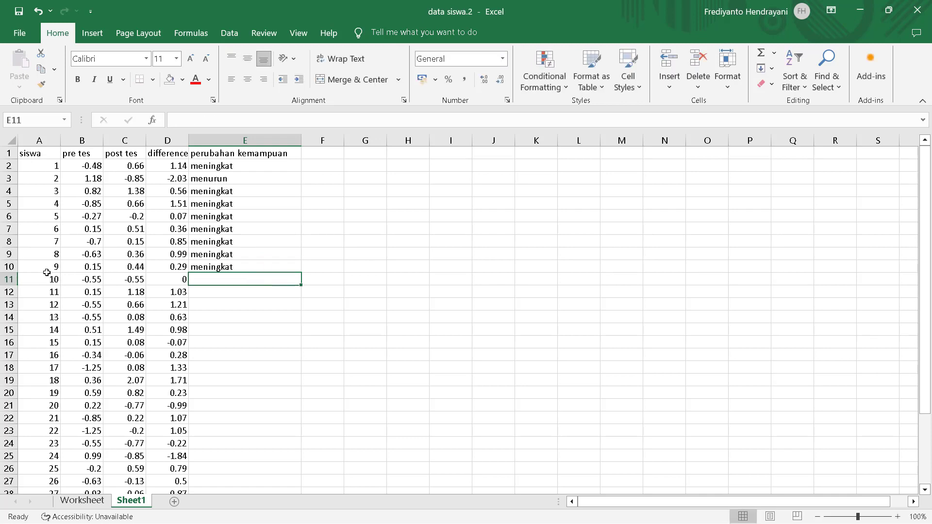
{"action": "left_click", "coordinate": [170, 278]}
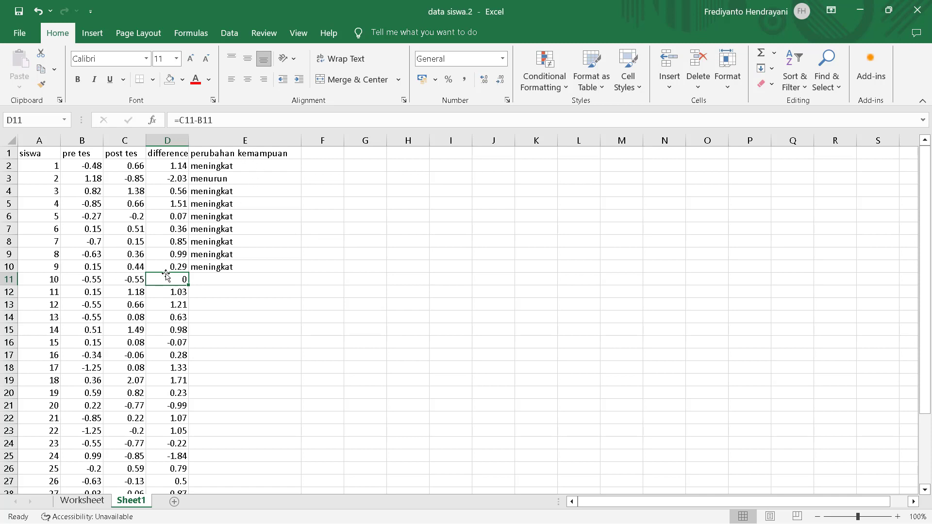
{"action": "left_click", "coordinate": [205, 283]}
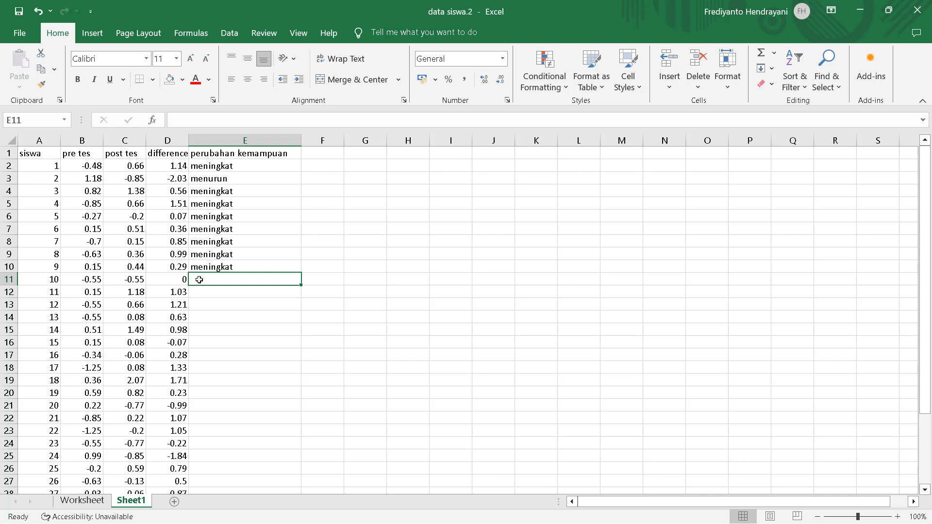
{"action": "left_click", "coordinate": [178, 280]}
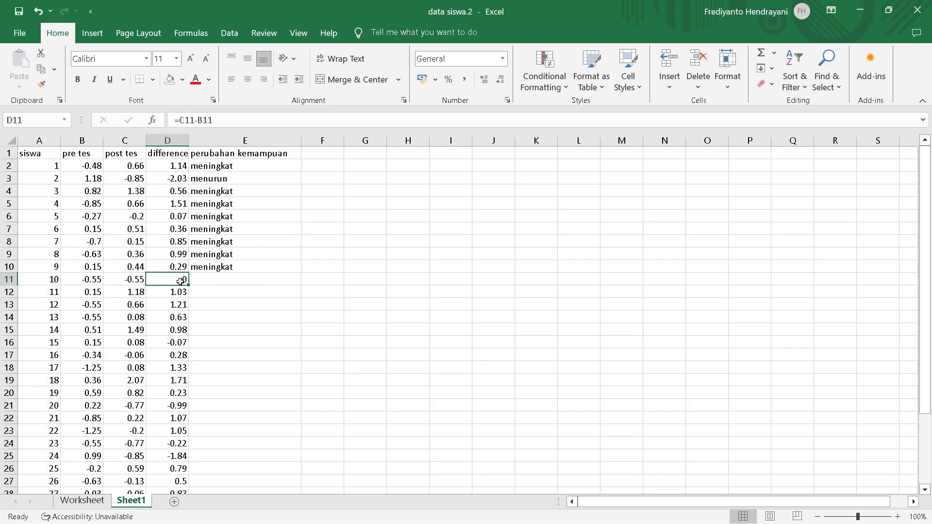
{"action": "left_click", "coordinate": [210, 282]}
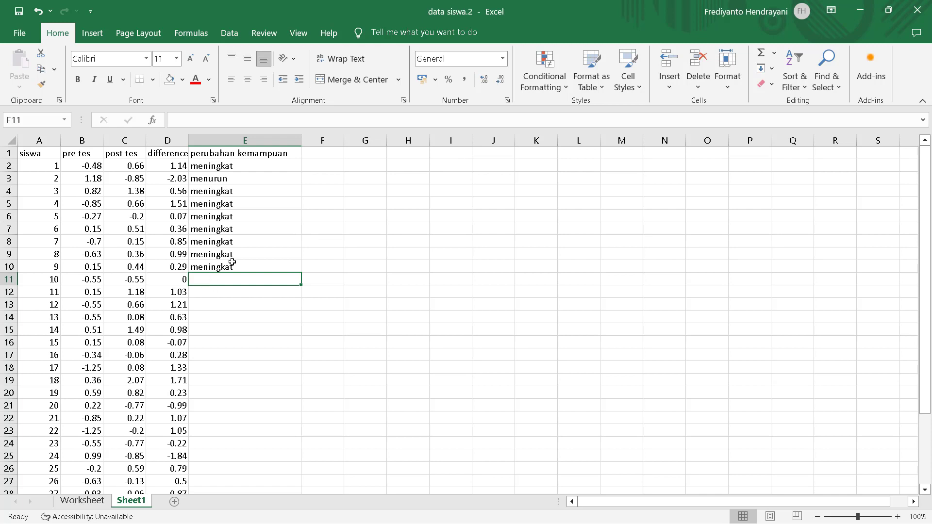
{"action": "type", "text": "stabil"}
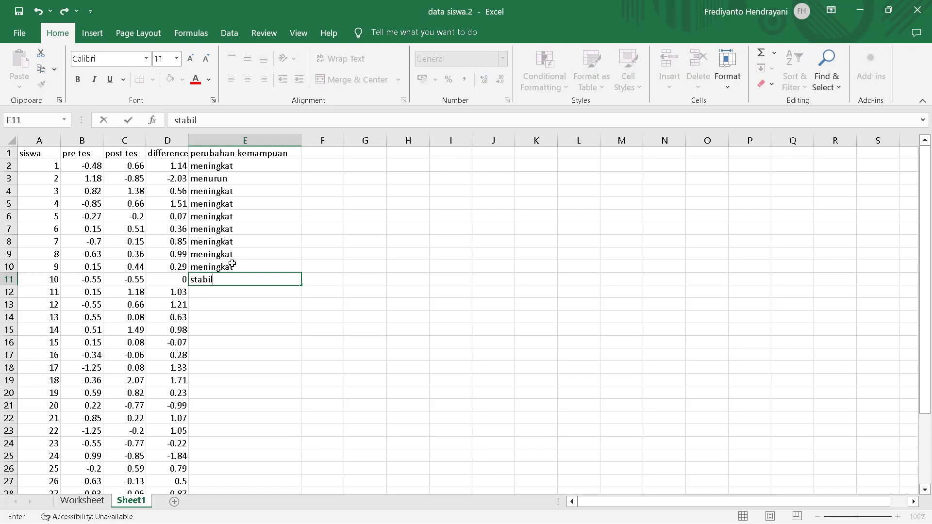
{"action": "type", "text": "/stagnan"}
Step: Enter "meningkat" in E12 and E13 for students 11 and 12
{"action": "left_click", "coordinate": [213, 294]}
{"action": "type", "text": "m"}
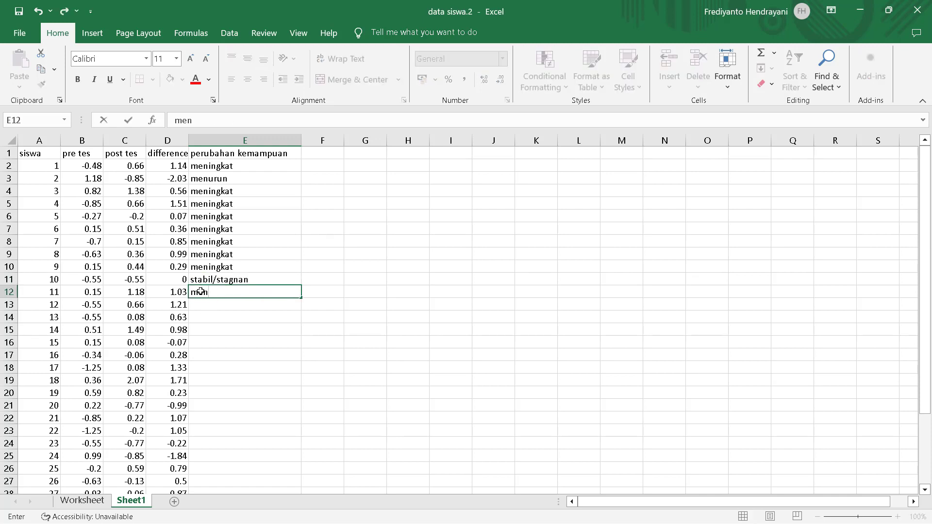
{"action": "type", "text": "ening"}
{"action": "key", "text": "Return"}
{"action": "type", "text": "meningk"}
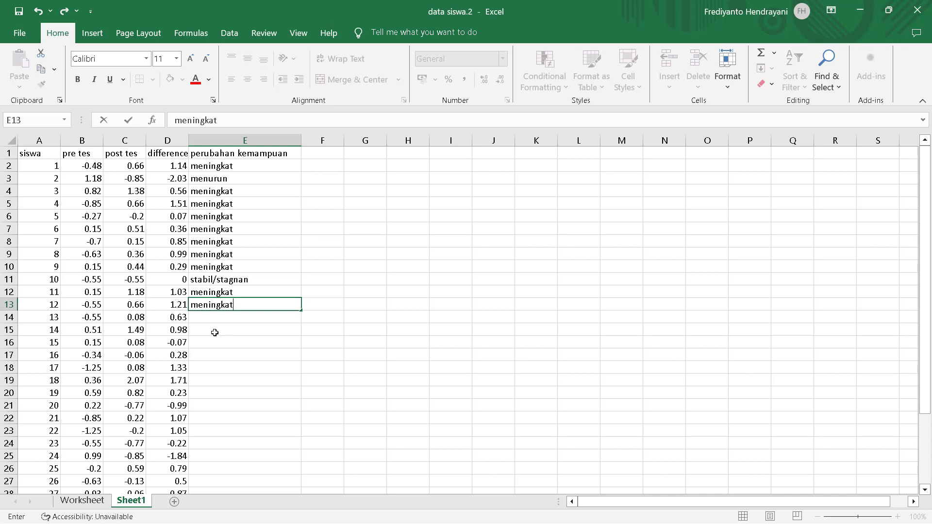
{"action": "type", "text": "at"}
Step: Enter "menurun" in E16 and E21 for students 15 and 20
{"action": "left_click", "coordinate": [235, 345]}
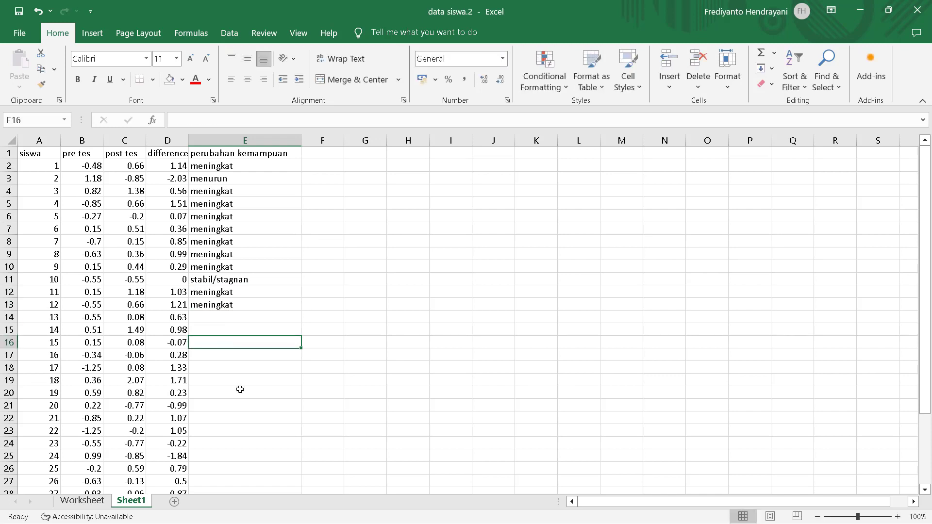
{"action": "type", "text": "menurun"}
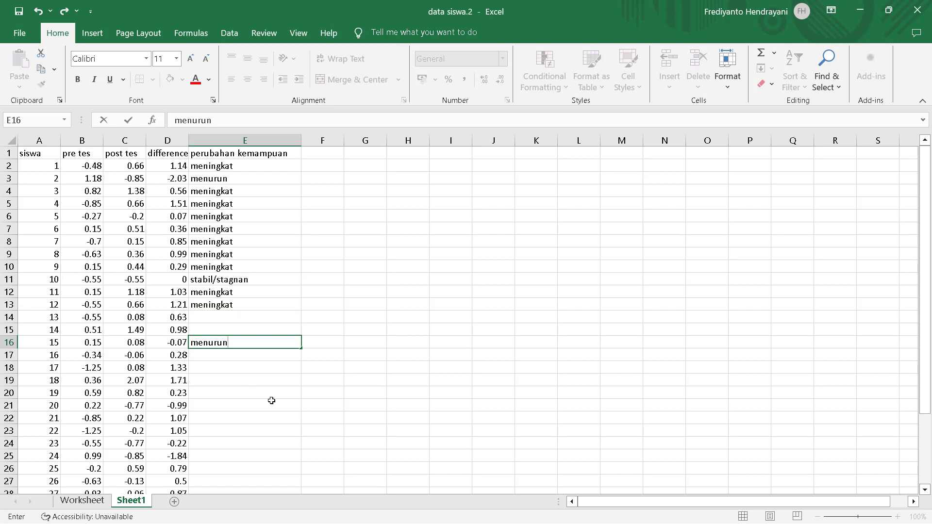
{"action": "scroll", "coordinate": [265, 381], "scroll_direction": "down", "scroll_amount": 1}
{"action": "left_click", "coordinate": [239, 363]}
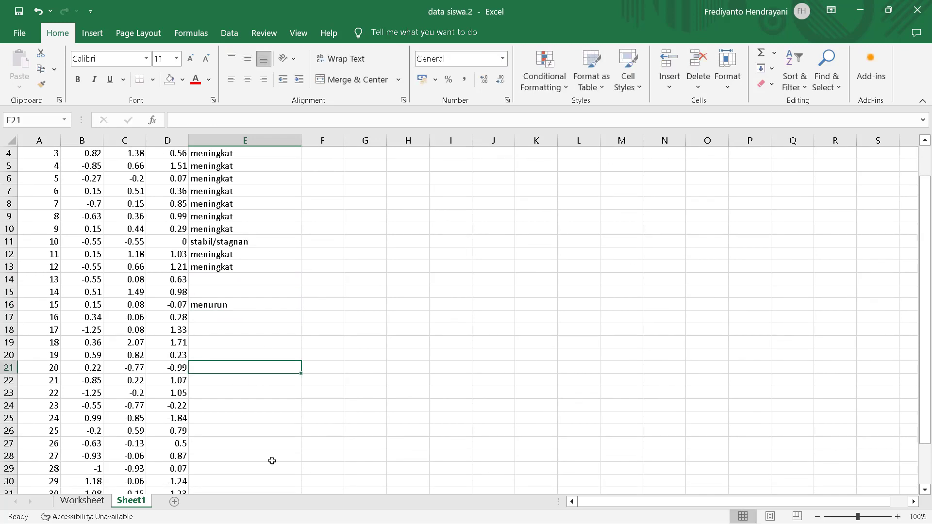
{"action": "type", "text": "menurun"}
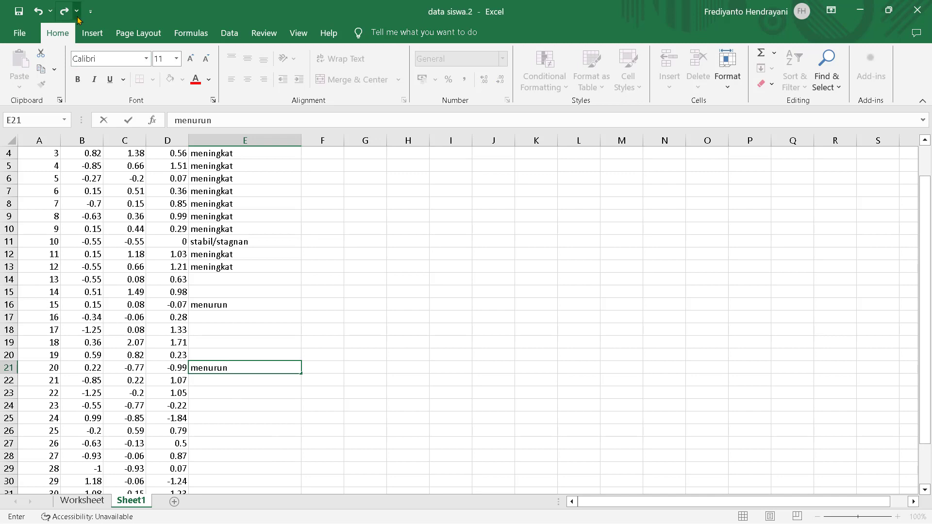
Step: Enter "menurun" in E24, E25 and E30 for students 23, 24 and 29
{"action": "mouse_move", "coordinate": [140, 523]}
{"action": "left_click", "coordinate": [227, 407]}
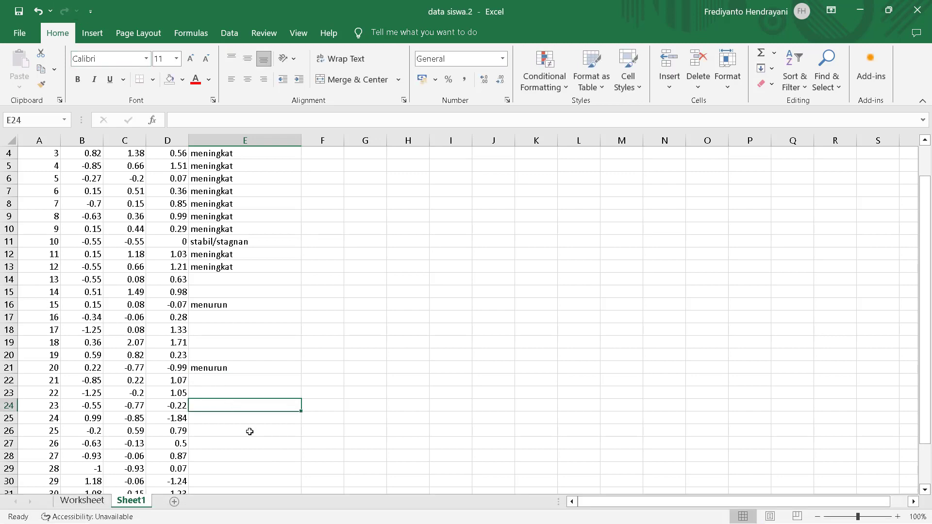
{"action": "type", "text": "menurun"}
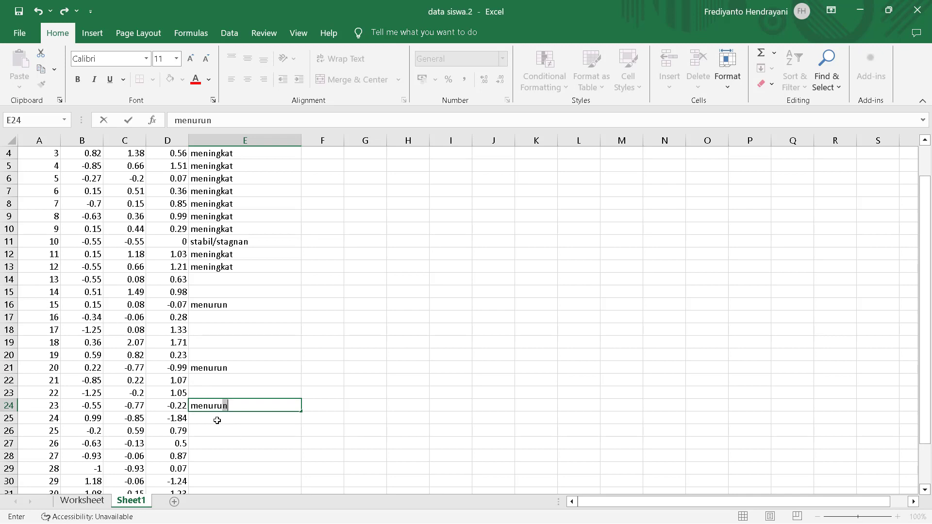
{"action": "left_click", "coordinate": [217, 418]}
{"action": "type", "text": "menurun"}
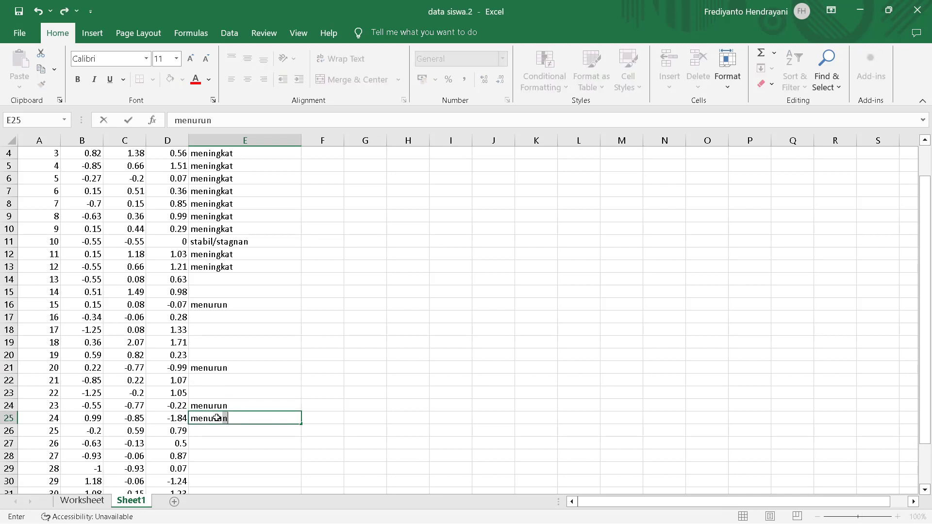
{"action": "left_click", "coordinate": [404, 438]}
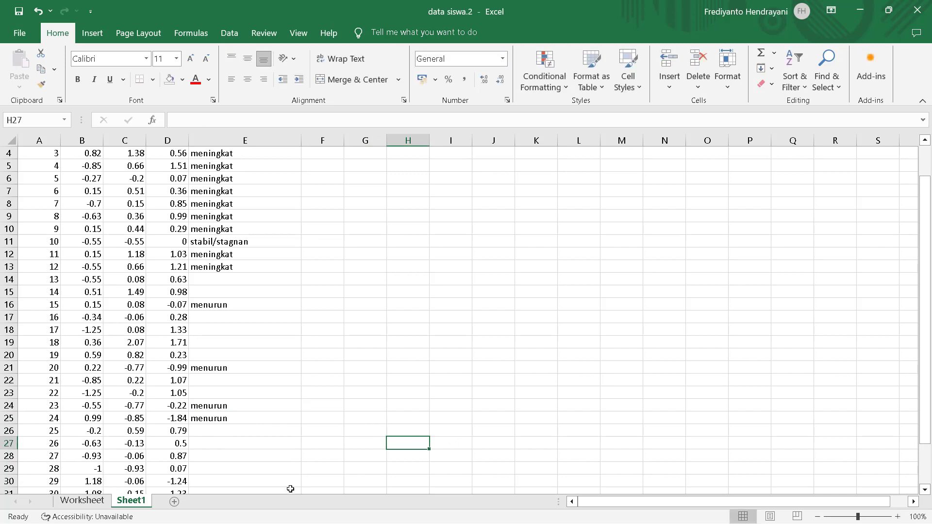
{"action": "left_click", "coordinate": [246, 478]}
{"action": "type", "text": "menurun"}
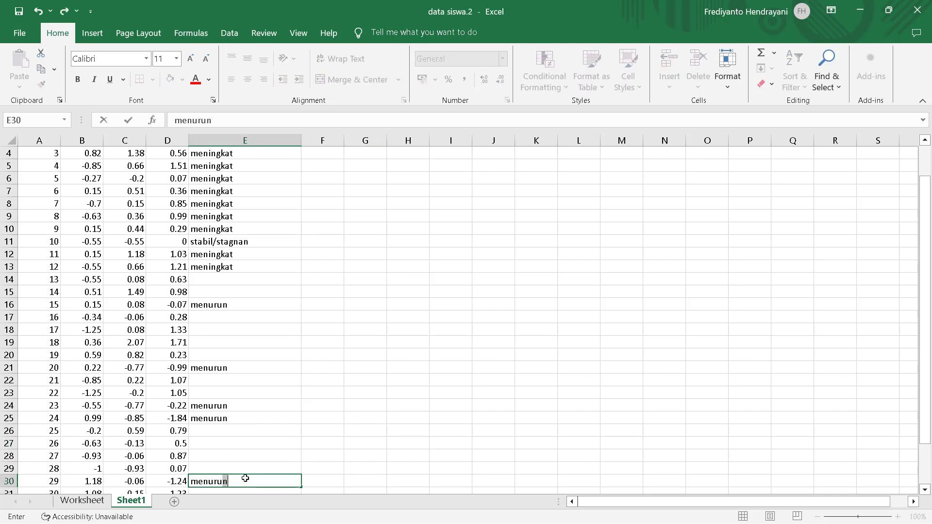
{"action": "left_click_drag", "start_coordinate": [929, 367], "coordinate": [926, 444]}
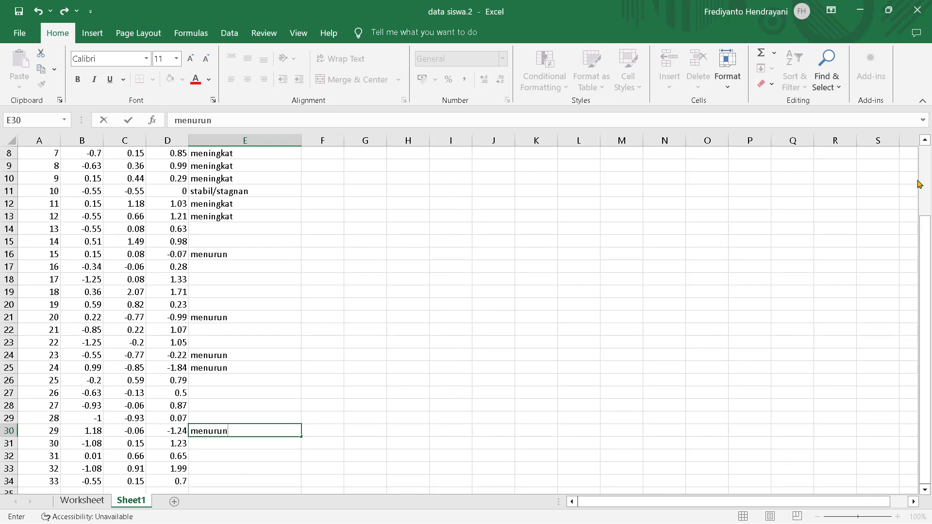
Step: Fill cells A3 and A16, the numbers of students 2 and 15, with standard red
{"action": "left_click_drag", "start_coordinate": [927, 240], "coordinate": [925, 165]}
{"action": "left_click", "coordinate": [34, 178]}
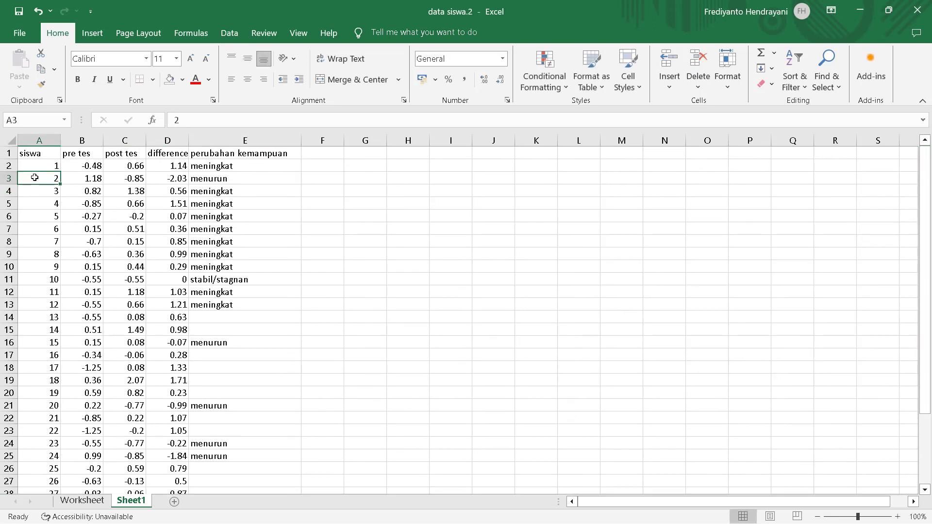
{"action": "left_click", "coordinate": [181, 84]}
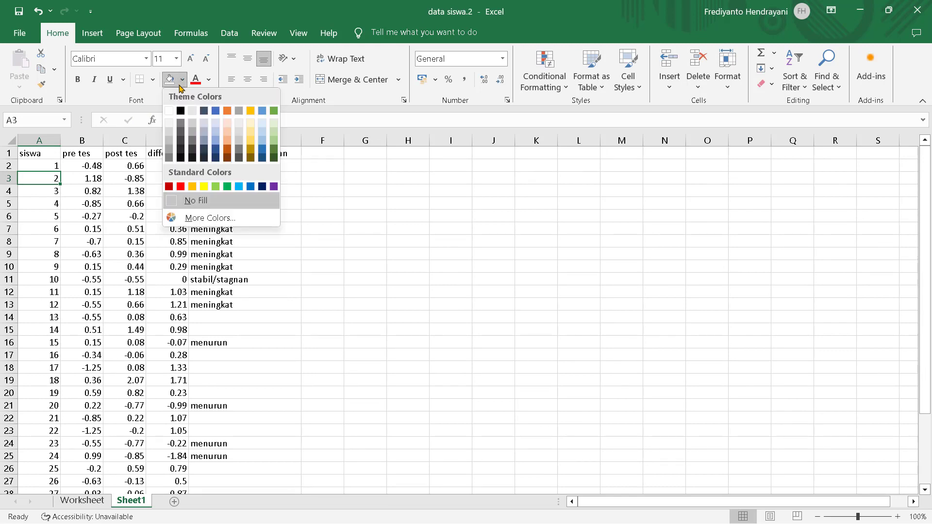
{"action": "left_click", "coordinate": [180, 186]}
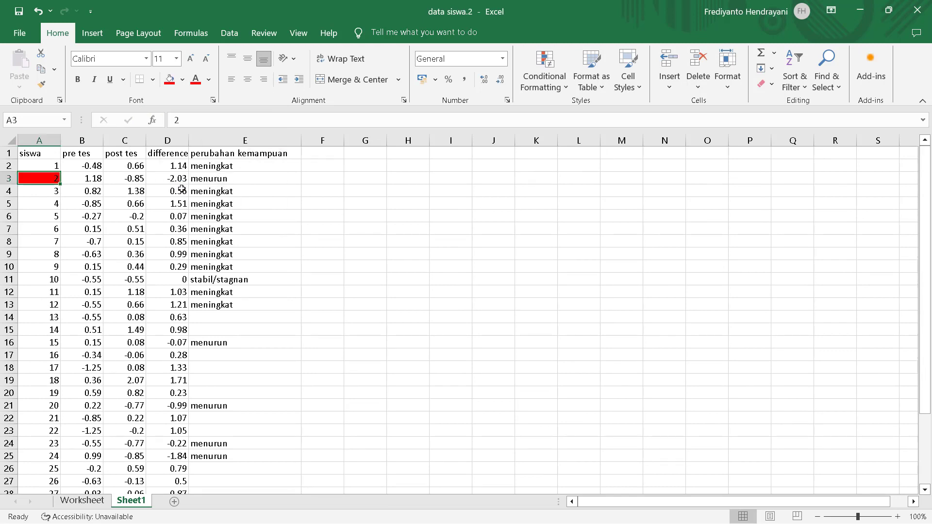
{"action": "left_click", "coordinate": [42, 343]}
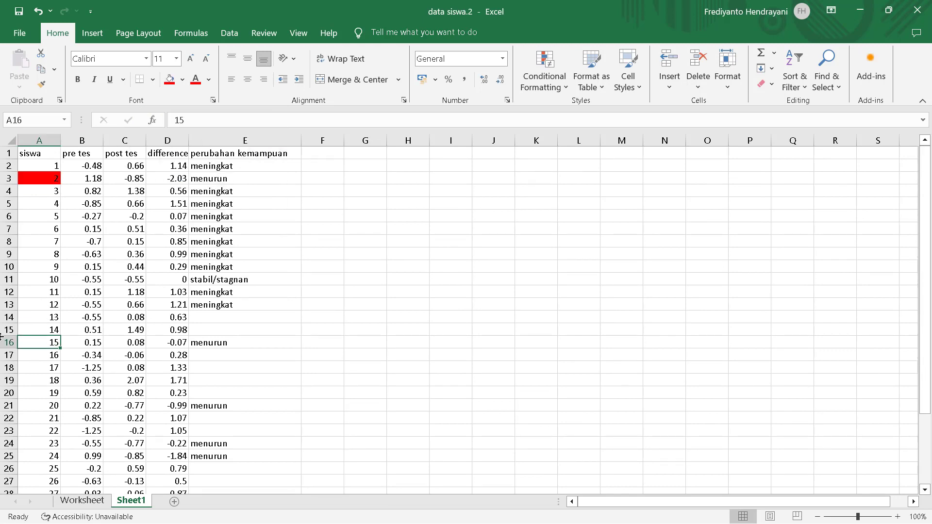
{"action": "left_click", "coordinate": [182, 80]}
{"action": "left_click", "coordinate": [180, 186]}
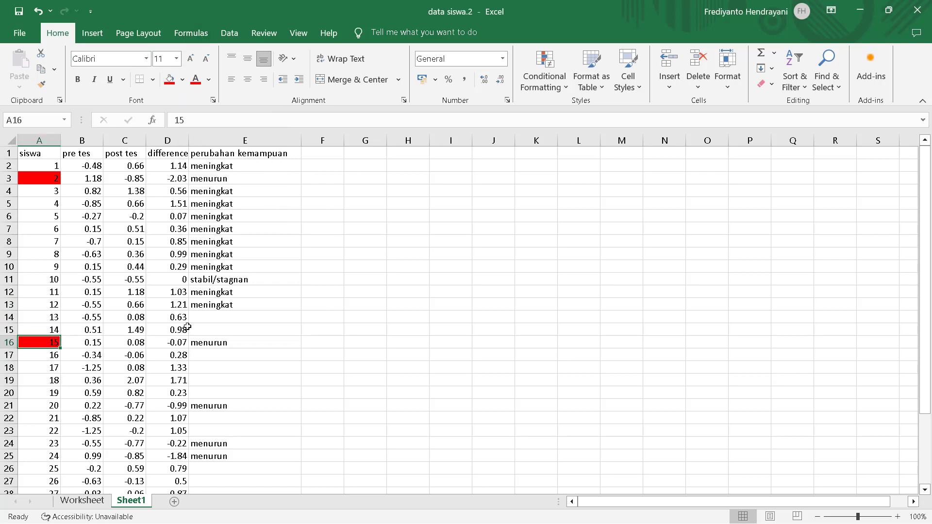
Step: Try to fill cell A21, the number of student 20, with standard red
{"action": "scroll", "coordinate": [186, 327], "scroll_direction": "down", "scroll_amount": 2}
{"action": "left_click", "coordinate": [40, 329]}
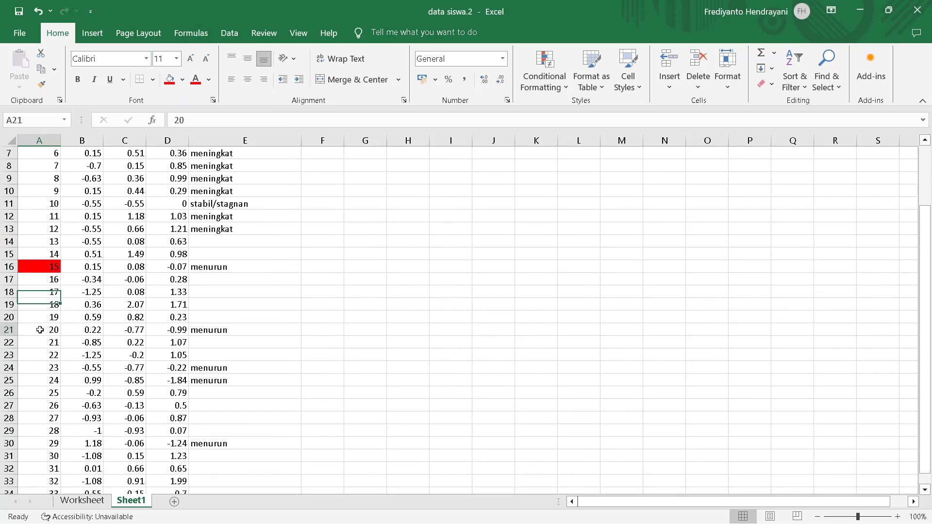
{"action": "left_click", "coordinate": [182, 80]}
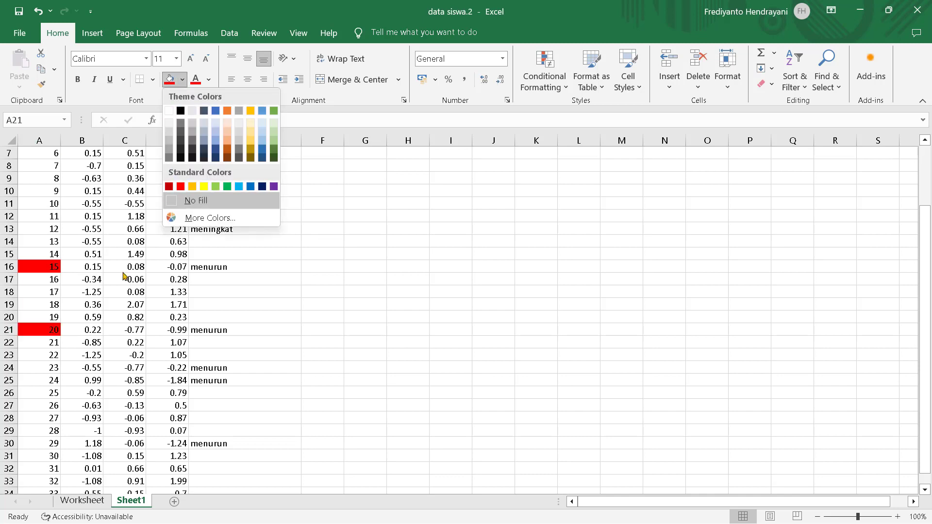
Step: Fill cells A24, A25 and A30, the numbers of students 23, 24 and 29, with standard red
{"action": "scroll", "coordinate": [29, 332], "scroll_direction": "down", "scroll_amount": 1}
{"action": "left_click", "coordinate": [32, 332]}
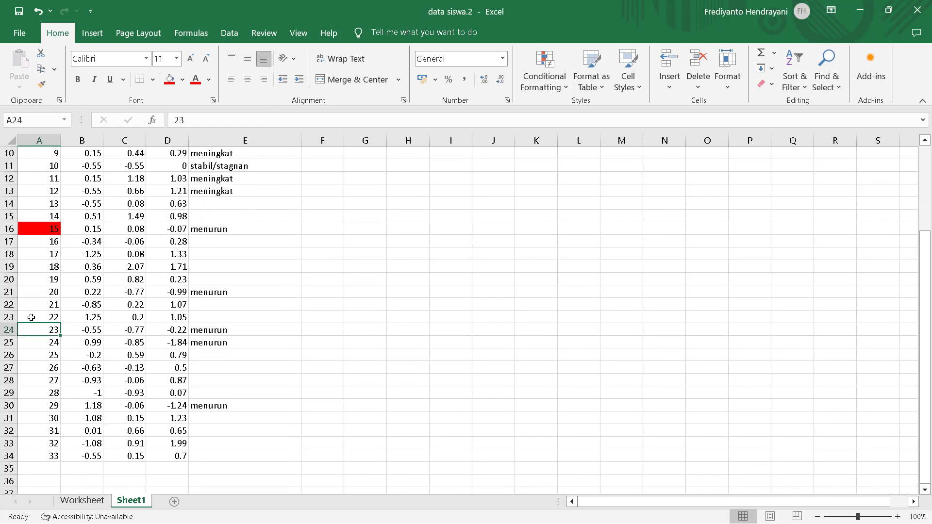
{"action": "left_click", "coordinate": [182, 80]}
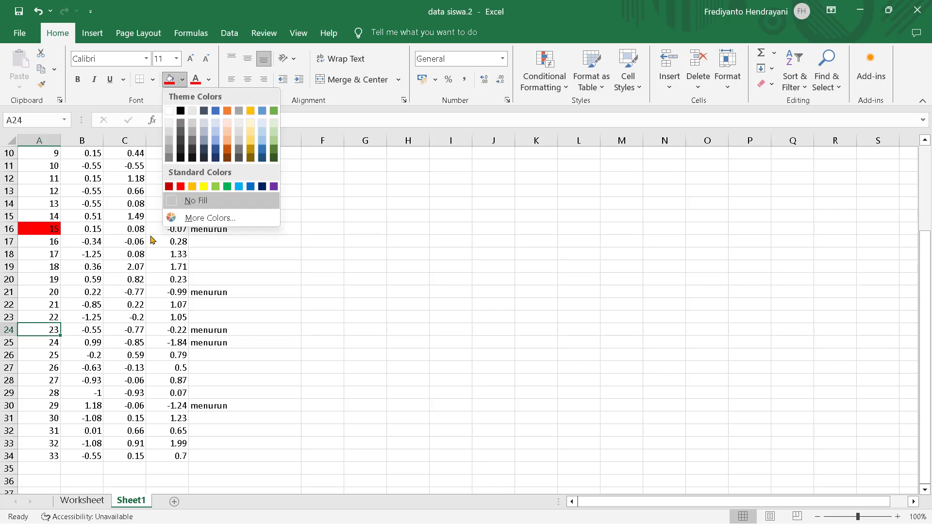
{"action": "left_click", "coordinate": [181, 186]}
{"action": "scroll", "coordinate": [43, 369], "scroll_direction": "down", "scroll_amount": 1}
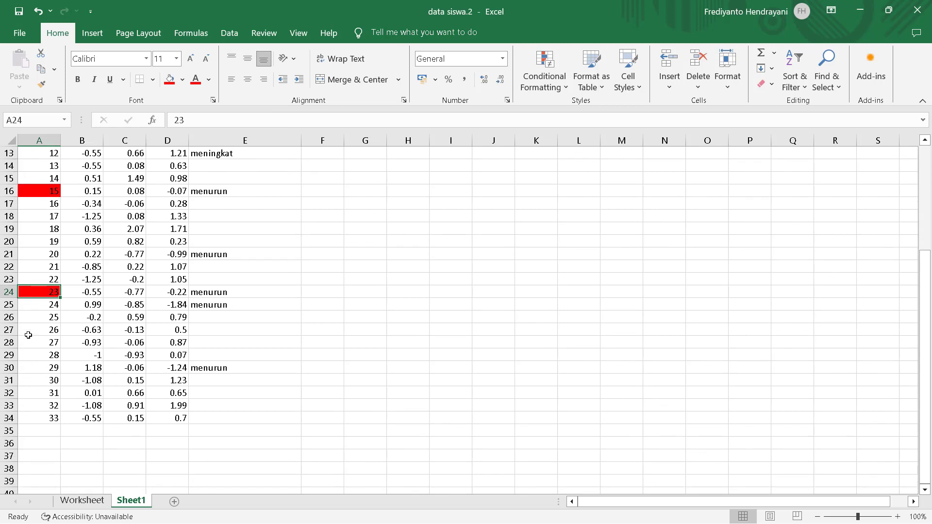
{"action": "left_click", "coordinate": [49, 305]}
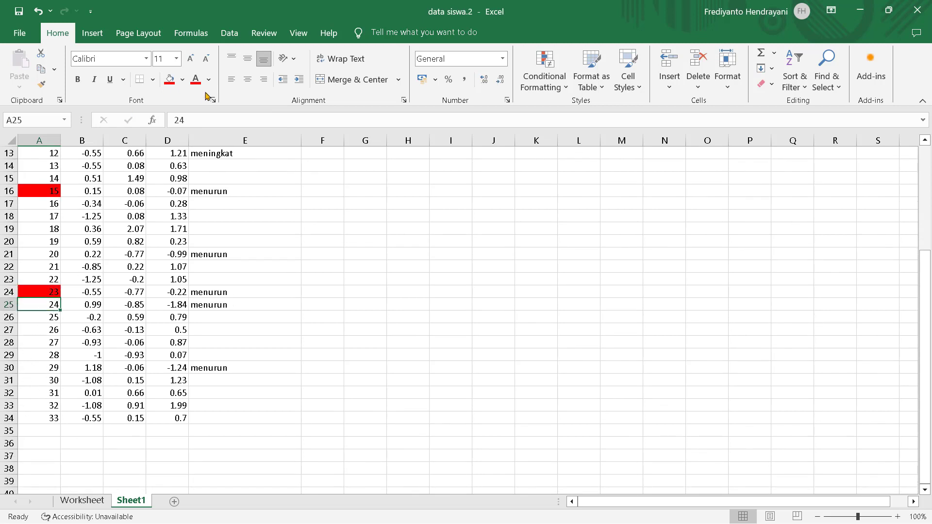
{"action": "left_click", "coordinate": [183, 79]}
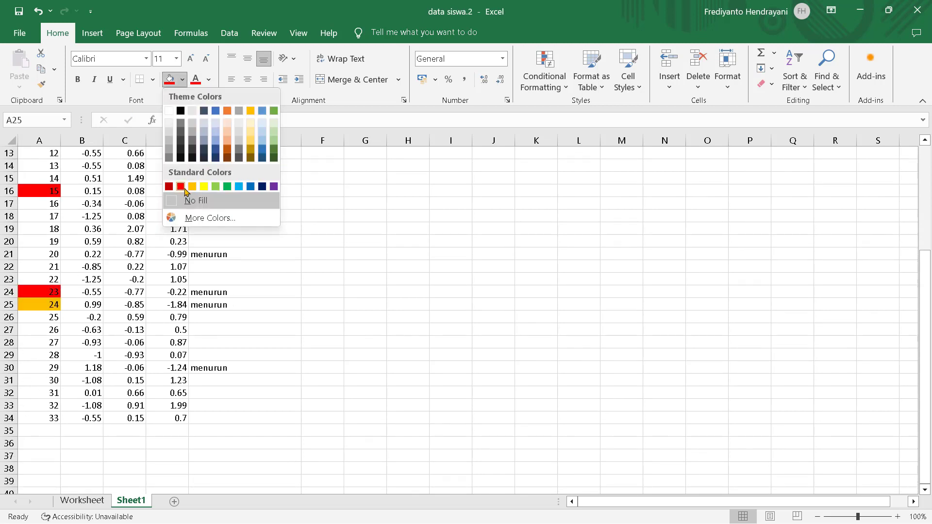
{"action": "left_click", "coordinate": [183, 188]}
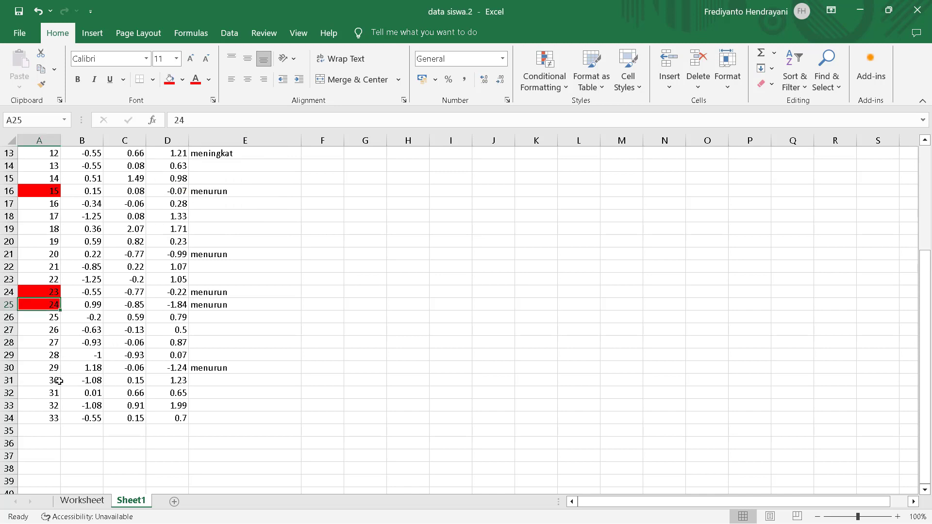
{"action": "left_click", "coordinate": [50, 368]}
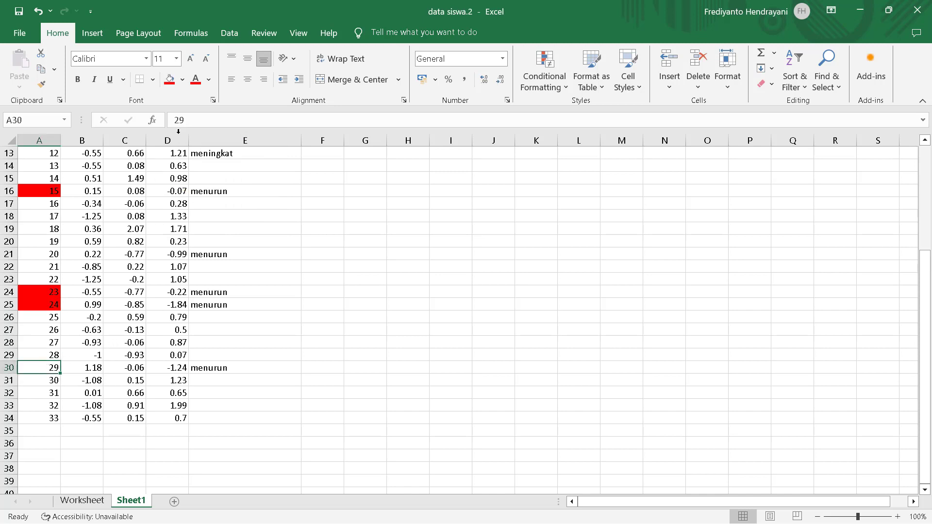
{"action": "left_click", "coordinate": [183, 80]}
{"action": "left_click", "coordinate": [180, 187]}
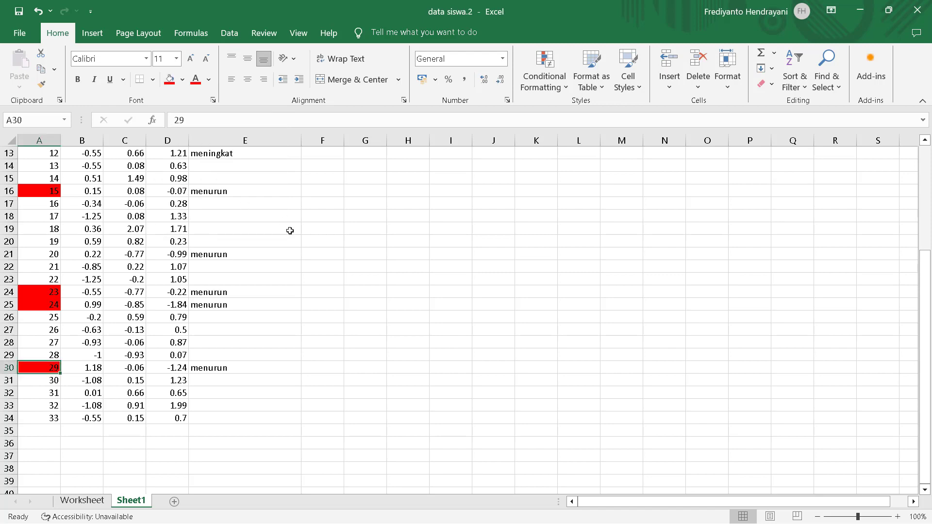
Step: Review the ability-change labels and red-marked student numbers across the whole table, including the stabil/stagnan entry in E11
{"action": "scroll", "coordinate": [291, 231], "scroll_direction": "up", "scroll_amount": 4}
{"action": "scroll", "coordinate": [306, 236], "scroll_direction": "down", "scroll_amount": 3}
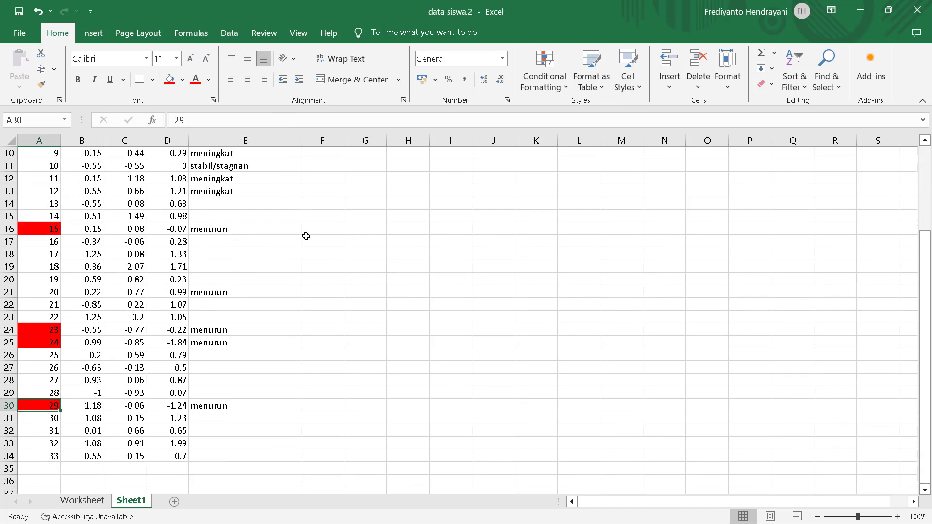
{"action": "scroll", "coordinate": [306, 236], "scroll_direction": "up", "scroll_amount": 3}
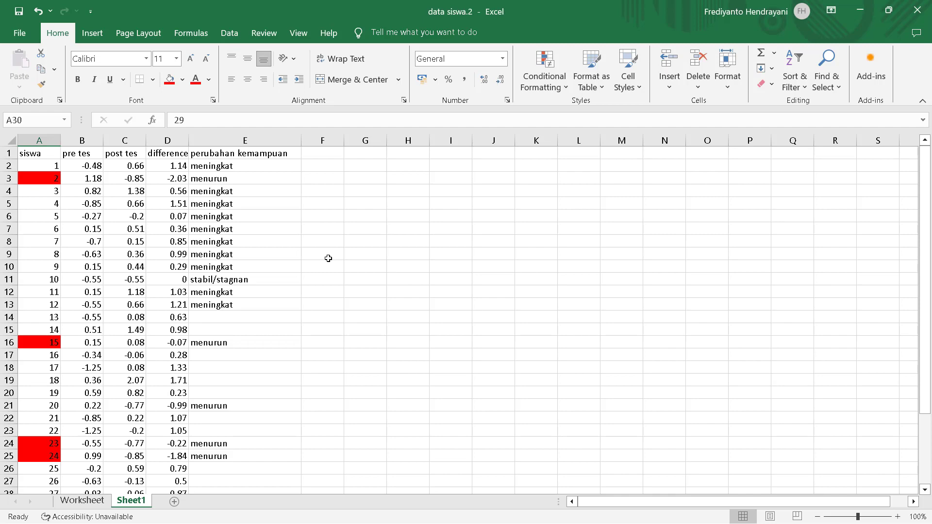
{"action": "scroll", "coordinate": [302, 227], "scroll_direction": "down", "scroll_amount": 2}
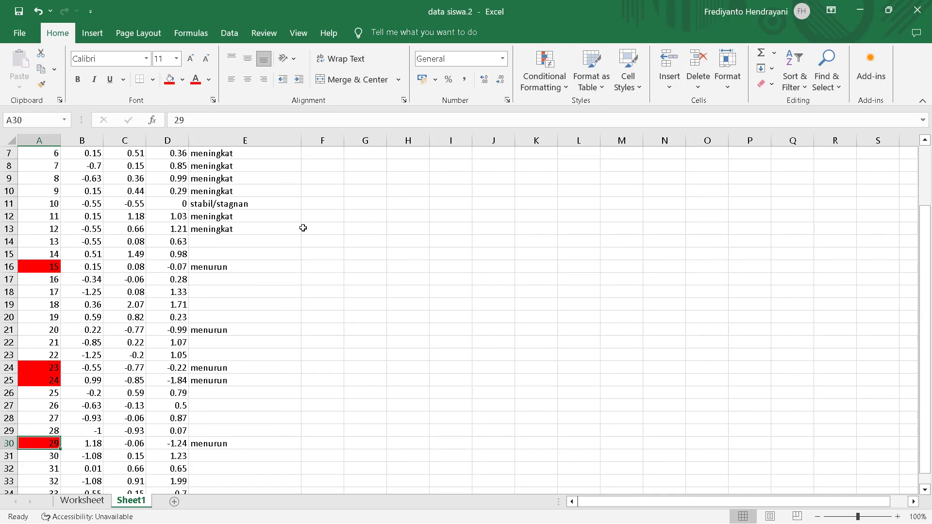
{"action": "scroll", "coordinate": [303, 228], "scroll_direction": "down", "scroll_amount": 2}
{"action": "scroll", "coordinate": [303, 229], "scroll_direction": "up", "scroll_amount": 4}
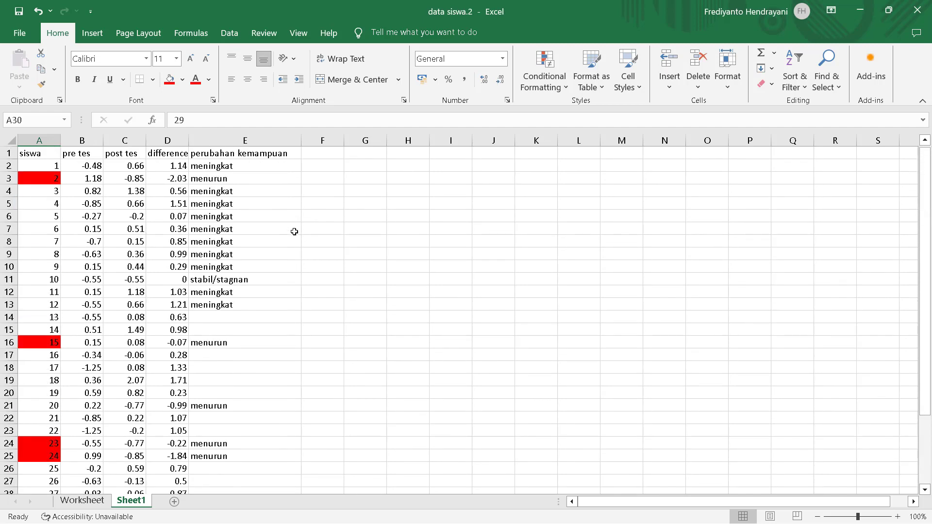
{"action": "scroll", "coordinate": [293, 233], "scroll_direction": "down", "scroll_amount": 1}
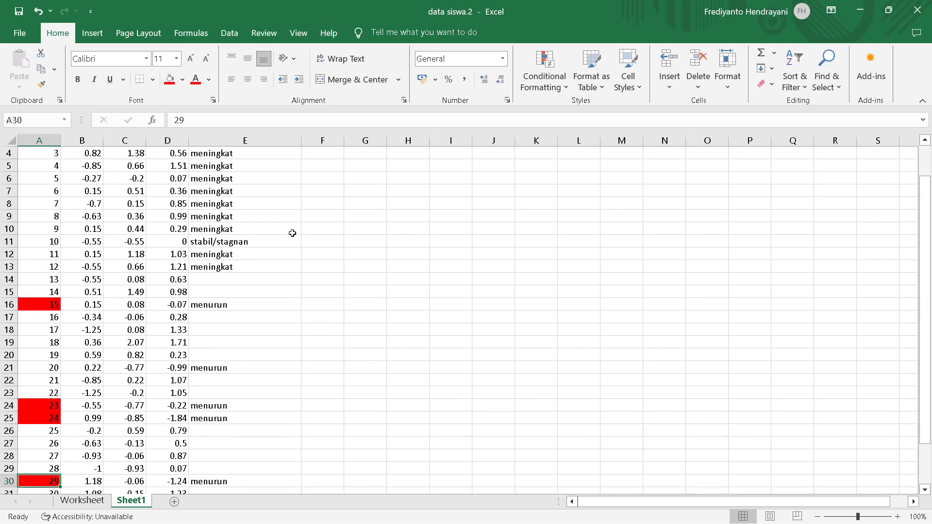
{"action": "left_click", "coordinate": [219, 241]}
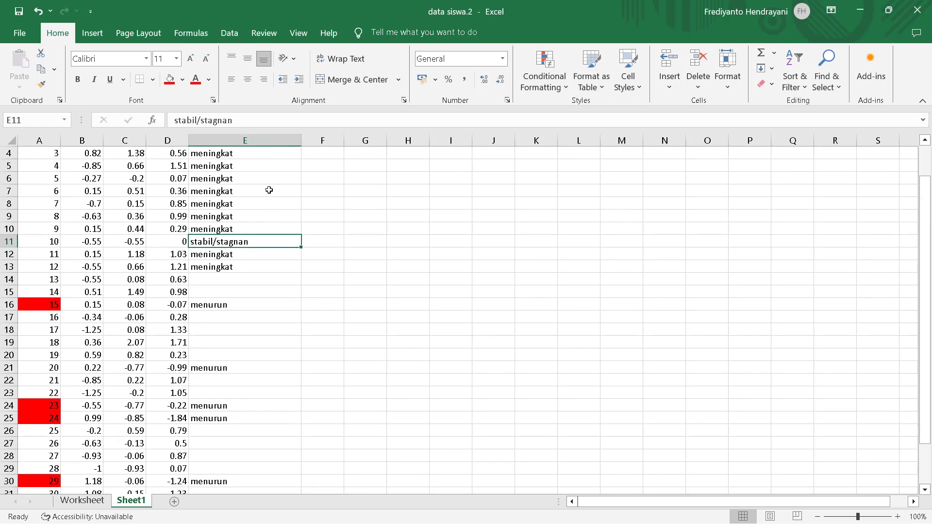
{"action": "scroll", "coordinate": [271, 204], "scroll_direction": "up", "scroll_amount": 1}
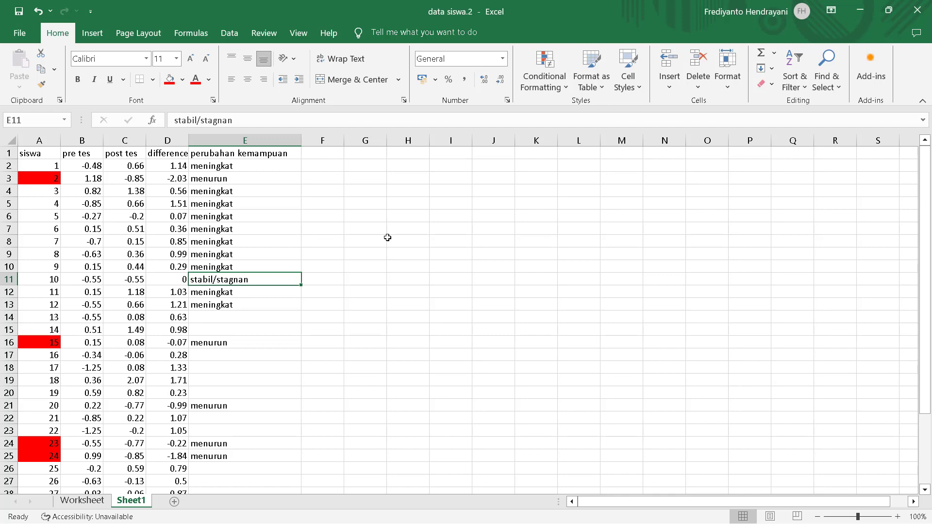
{"action": "scroll", "coordinate": [383, 235], "scroll_direction": "down", "scroll_amount": 3}
{"action": "scroll", "coordinate": [406, 252], "scroll_direction": "up", "scroll_amount": 3}
{"action": "scroll", "coordinate": [489, 219], "scroll_direction": "down", "scroll_amount": 3}
{"action": "scroll", "coordinate": [499, 235], "scroll_direction": "up", "scroll_amount": 3}
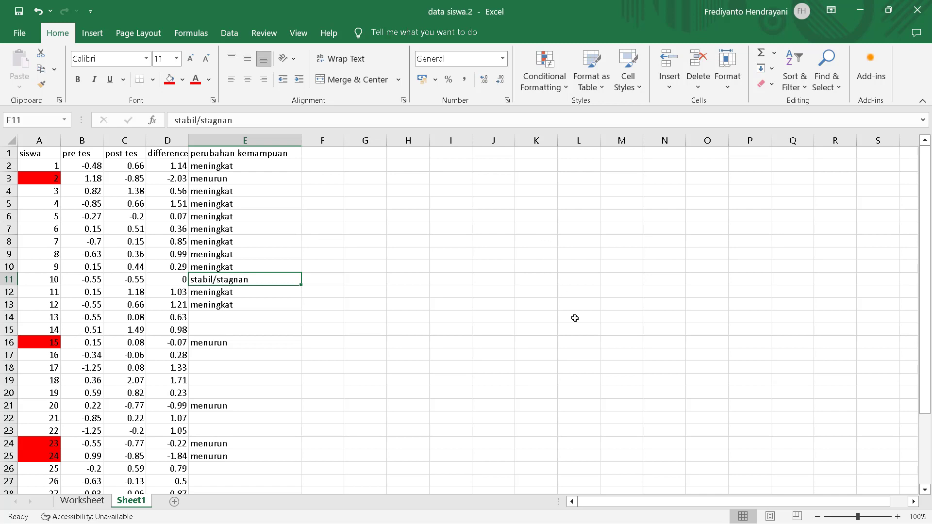
{"action": "mouse_move", "coordinate": [649, 500]}
{"action": "mouse_move", "coordinate": [548, 518]}
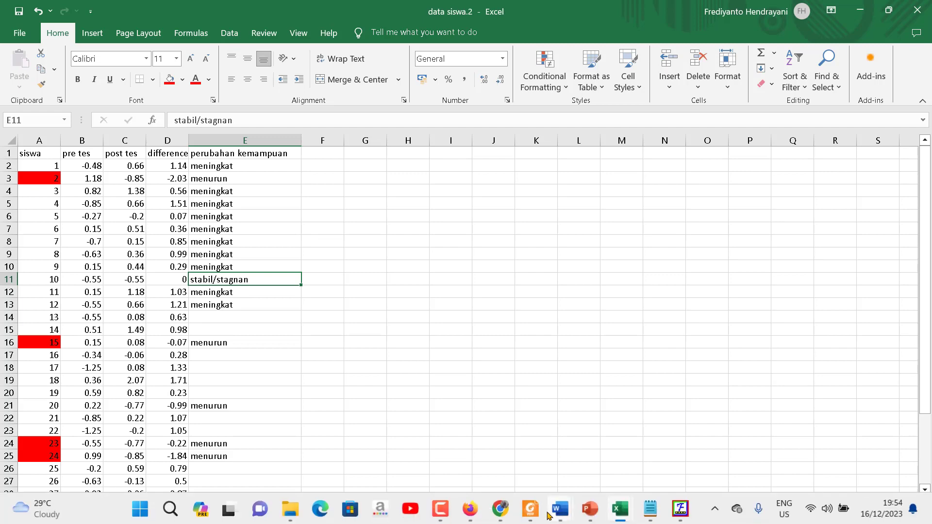
{"action": "left_click", "coordinate": [442, 510]}
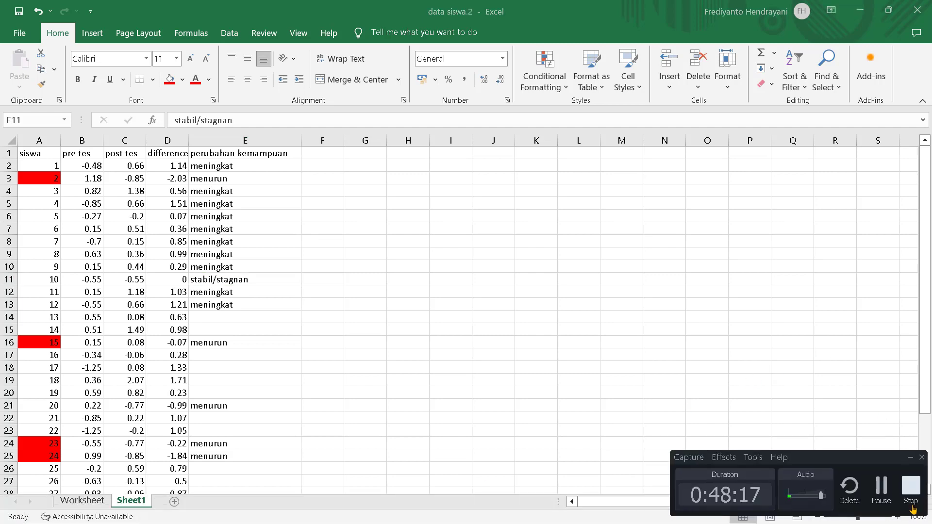